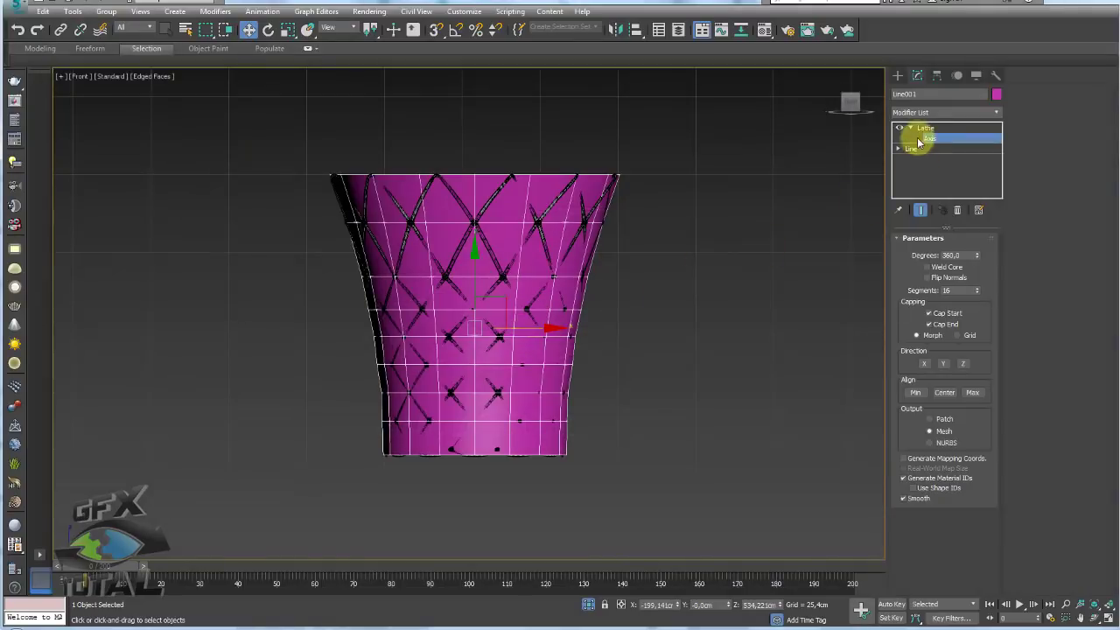
# - Move the Lathe axis along X to reshape the vase and check it in Perspective
pyautogui.click(925, 128)
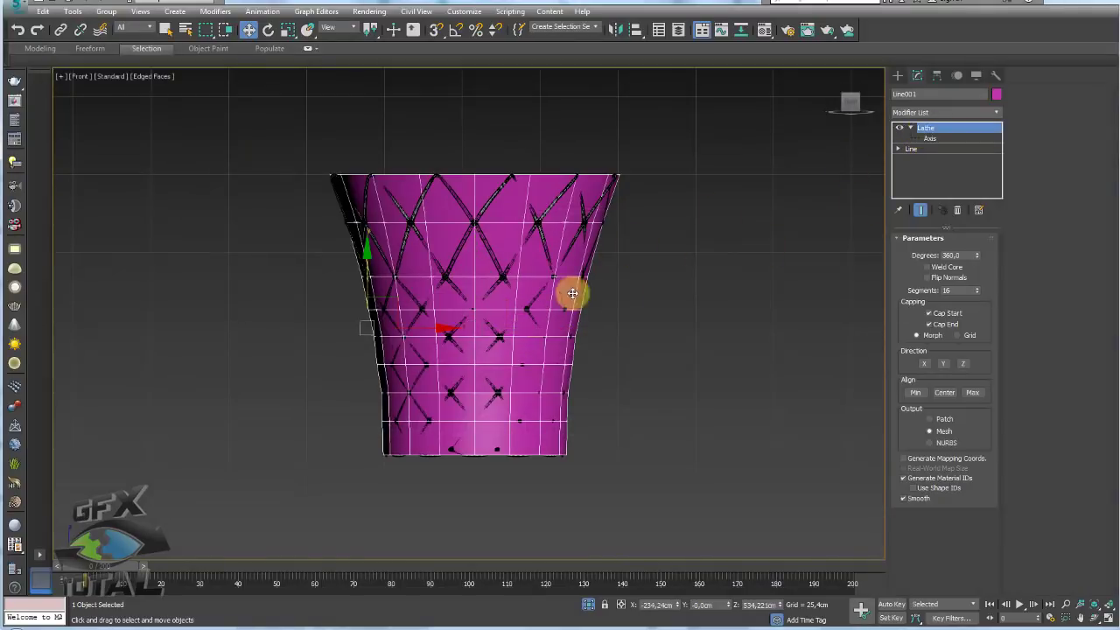
pyautogui.moveTo(423, 331); pyautogui.dragTo(425, 329)
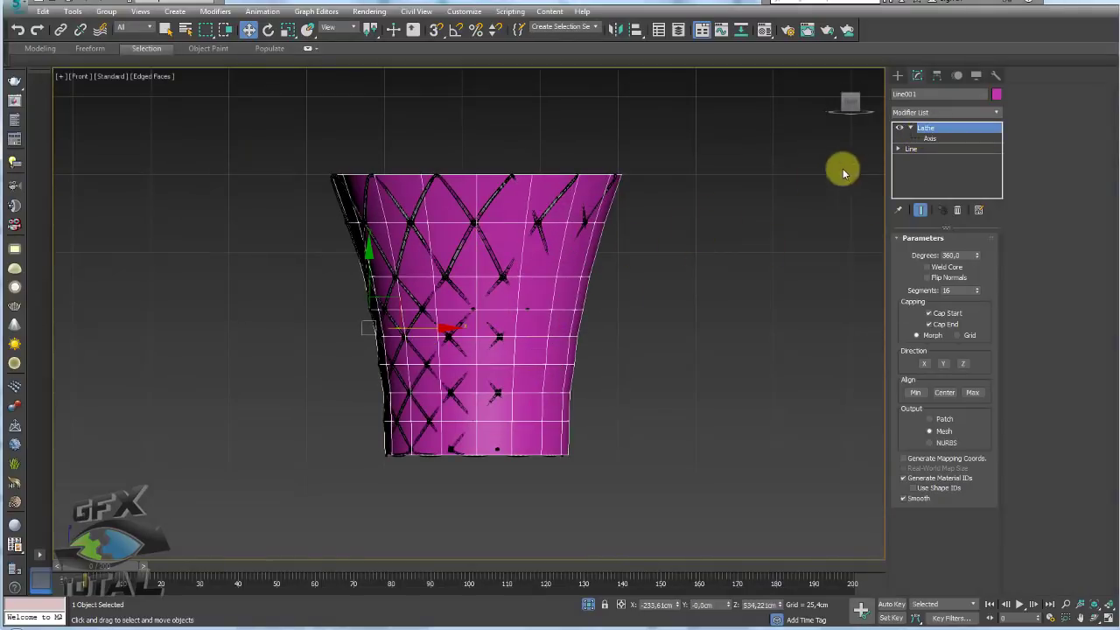
pyautogui.click(928, 138)
pyautogui.moveTo(529, 329); pyautogui.dragTo(526, 328)
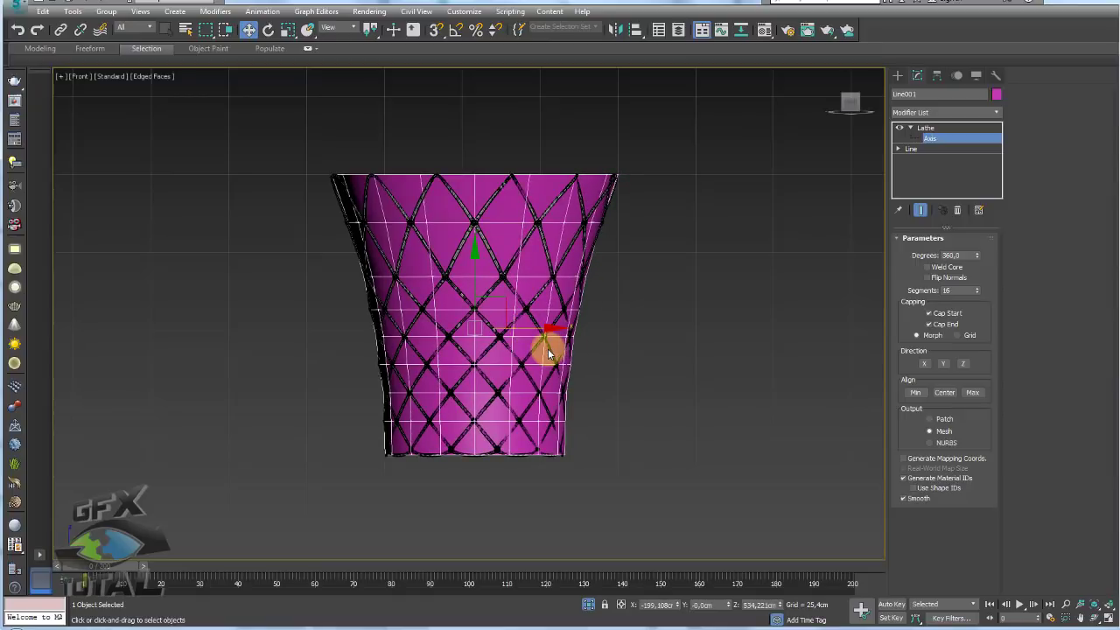
pyautogui.press('p')
pyautogui.scroll(2, 545, 350)
pyautogui.moveTo(540, 324)
pyautogui.keyDown('alt'); pyautogui.mouseDown(button='middle')
pyautogui.moveTo(580, 367)
pyautogui.moveTo(502, 395)
pyautogui.moveTo(430, 335)
pyautogui.mouseUp(button='middle'); pyautogui.keyUp('alt')
pyautogui.scroll(-2, 581, 368)
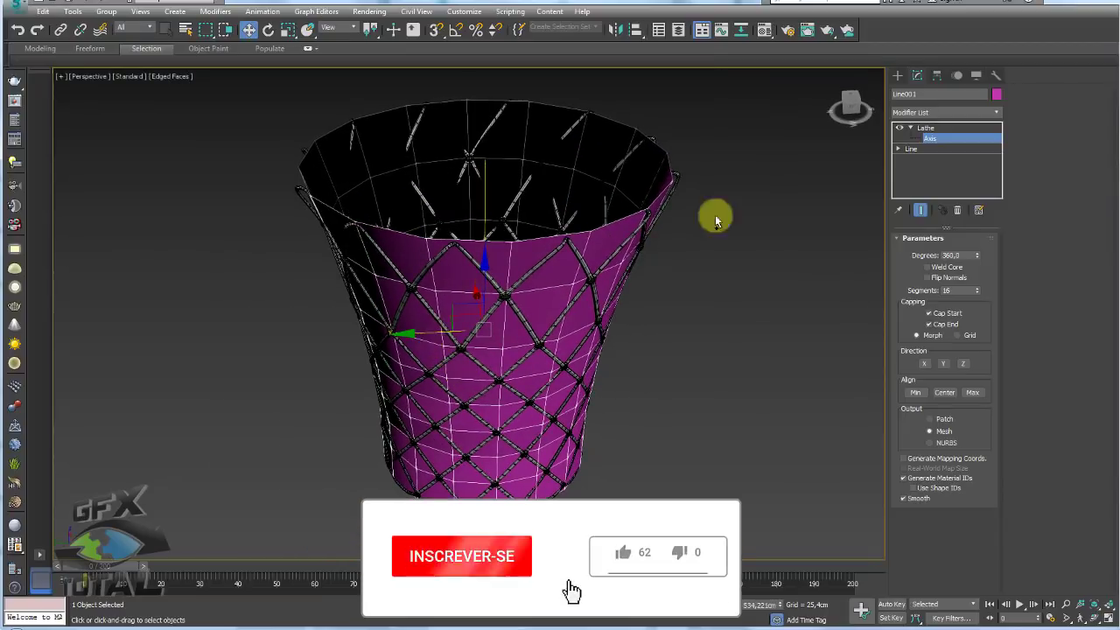
# - Nudge the Lathe axis slightly further along X while orbiting around the vase
pyautogui.click(919, 128)
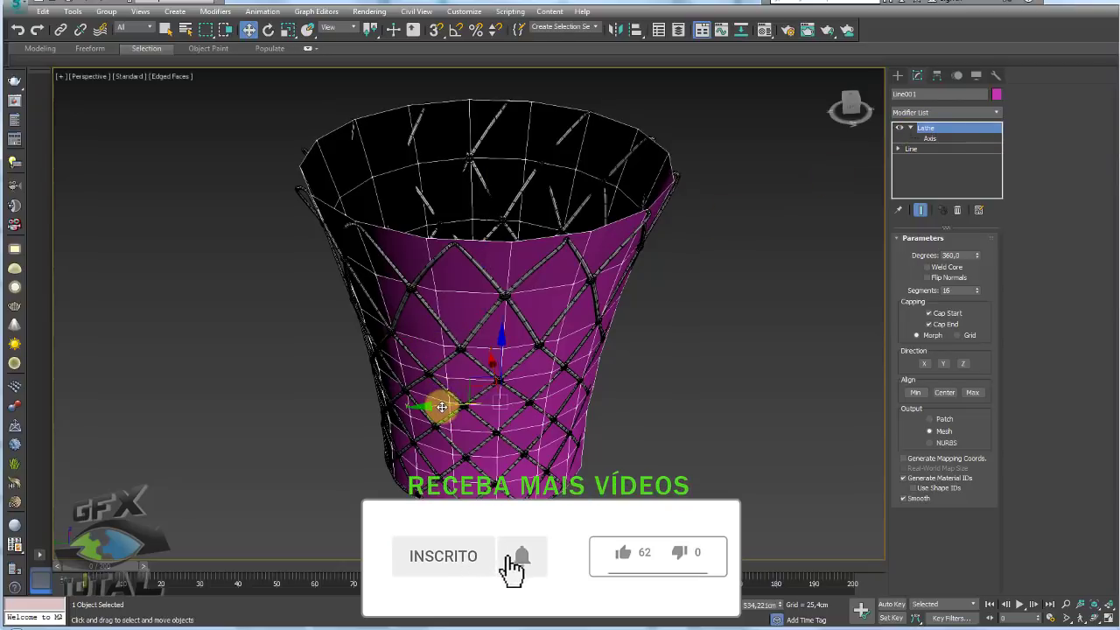
pyautogui.moveTo(442, 407)
pyautogui.keyDown('alt'); pyautogui.mouseDown(button='middle')
pyautogui.moveTo(472, 391)
pyautogui.moveTo(445, 393)
pyautogui.mouseUp(button='middle'); pyautogui.keyUp('alt')
pyautogui.keyDown('alt'); pyautogui.moveTo(428, 347); pyautogui.dragTo(426, 349, button='middle'); pyautogui.keyUp('alt')
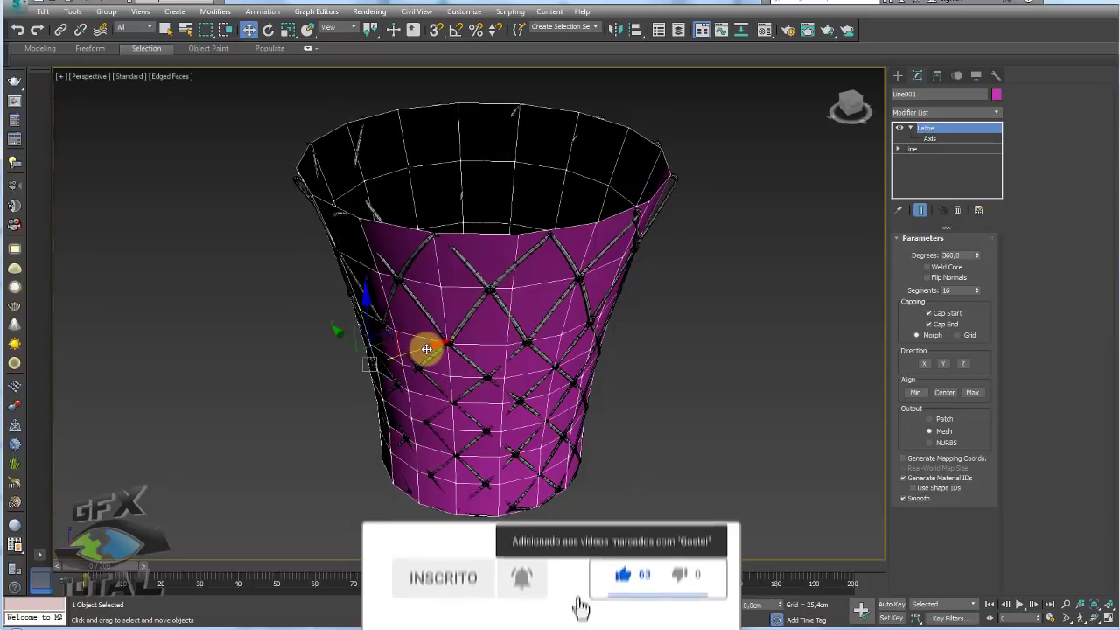
pyautogui.click(915, 139)
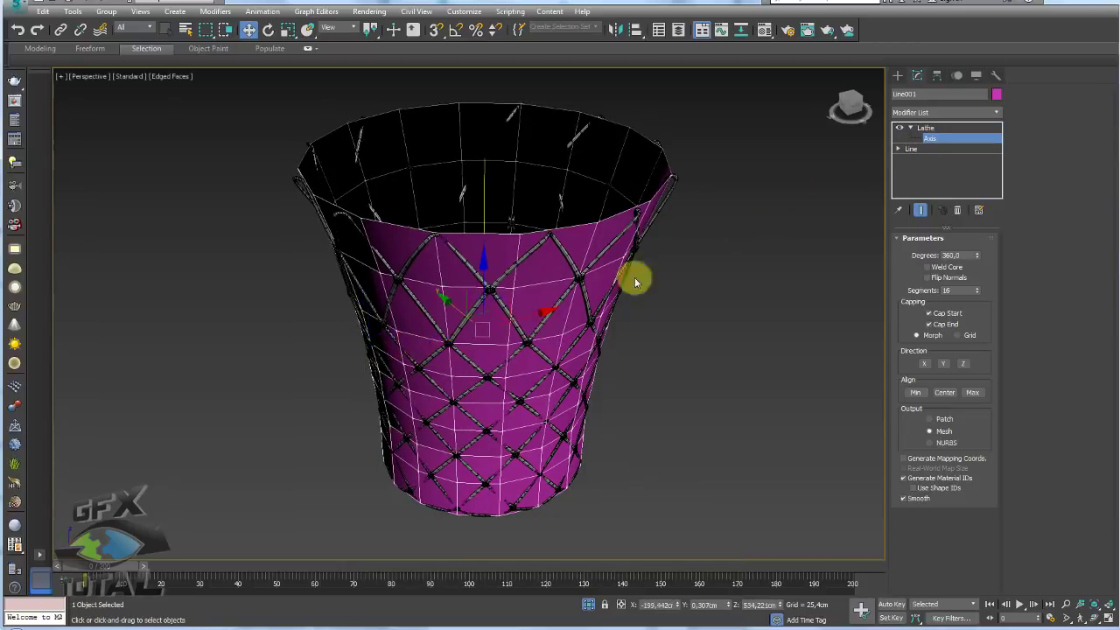
pyautogui.keyDown('alt'); pyautogui.moveTo(638, 275); pyautogui.dragTo(521, 326, button='middle'); pyautogui.keyUp('alt')
pyautogui.moveTo(532, 323); pyautogui.dragTo(533, 323)
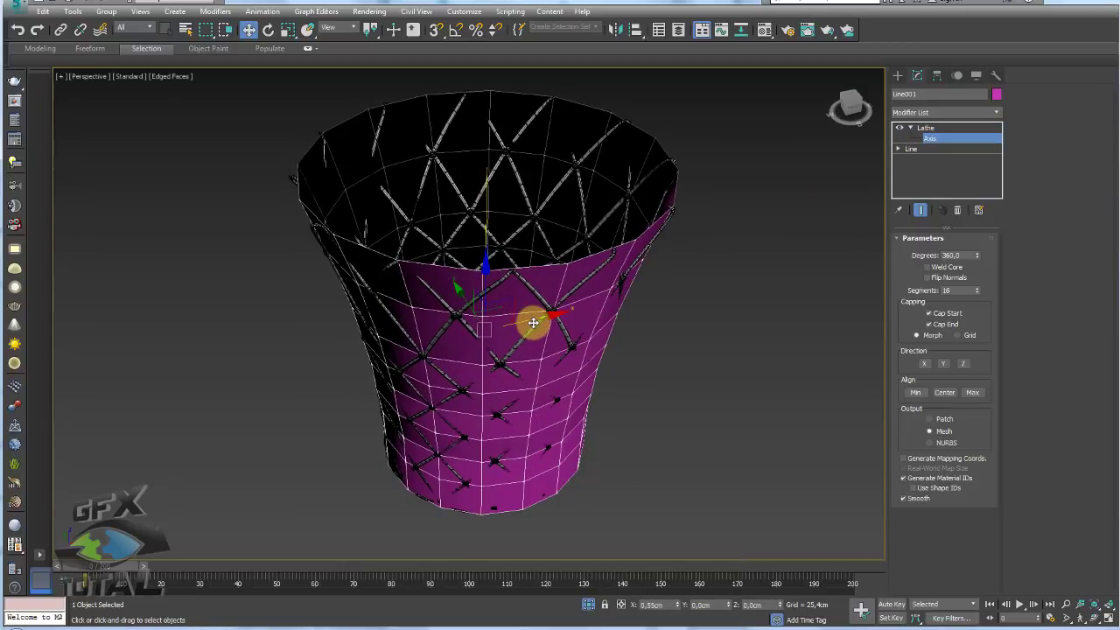
# - Move the Lathe axis to the vase centre and inspect the flared diamond-pattern shape
pyautogui.click(926, 128)
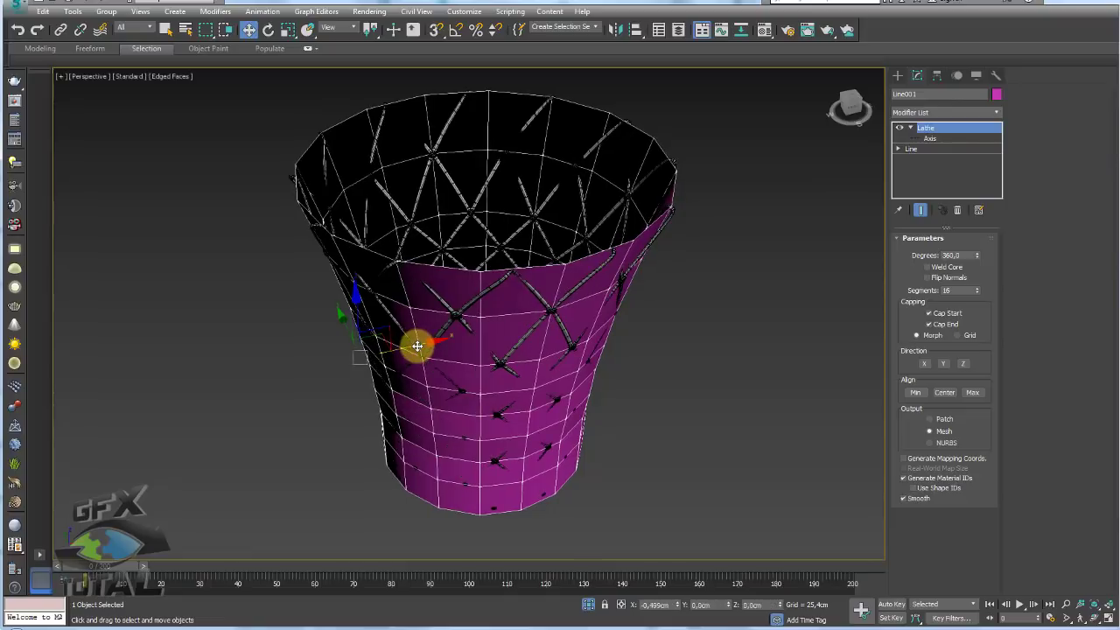
pyautogui.moveTo(418, 347); pyautogui.dragTo(419, 346)
pyautogui.click(930, 138)
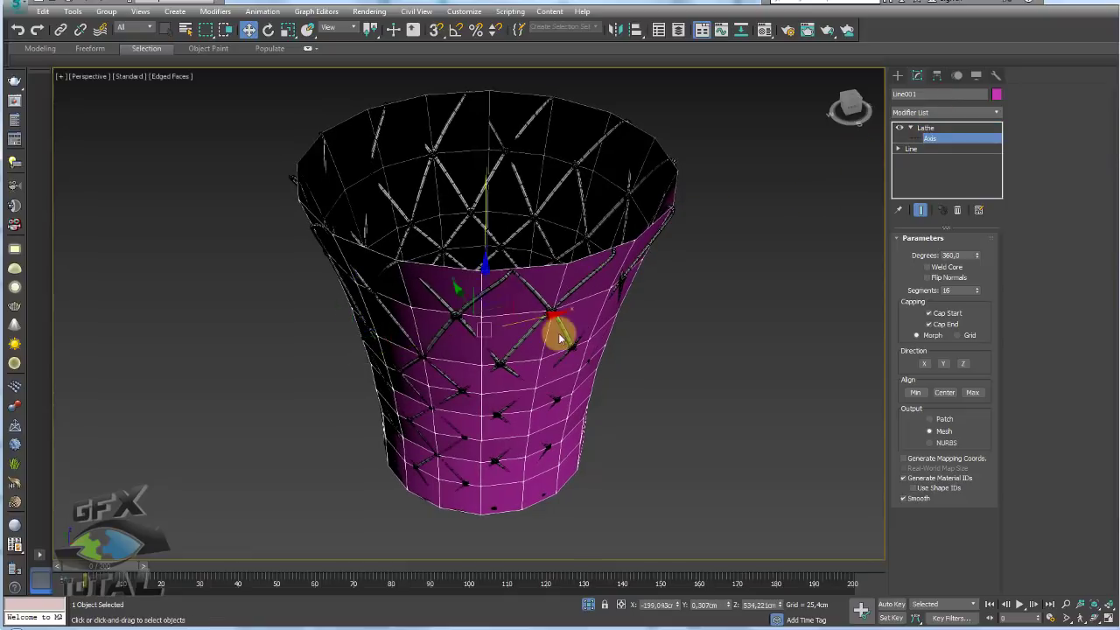
pyautogui.moveTo(555, 327); pyautogui.dragTo(541, 324)
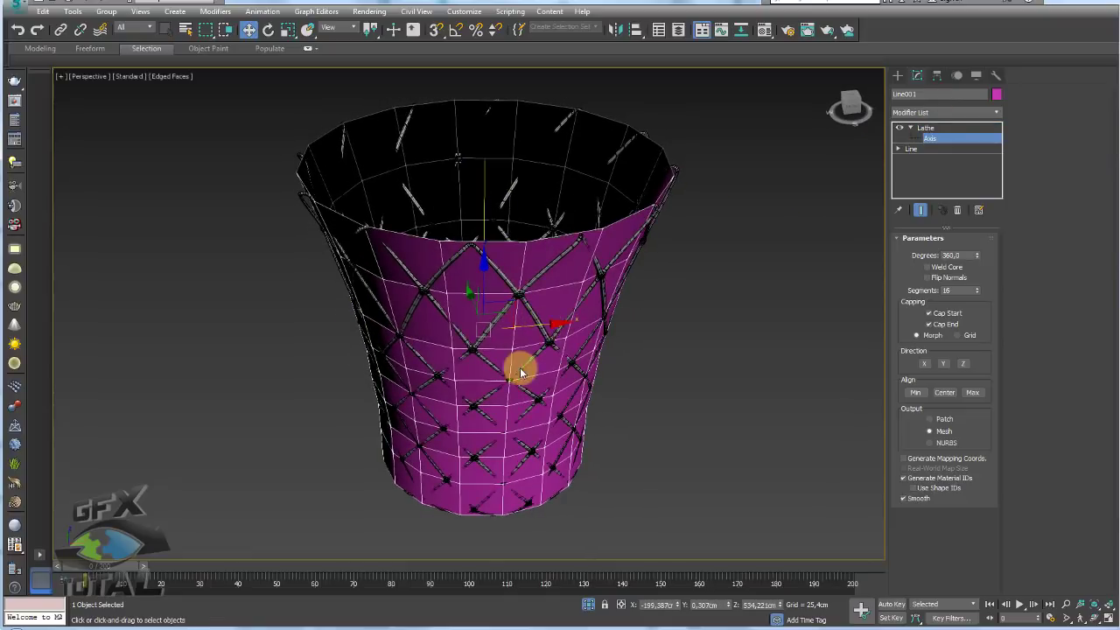
pyautogui.moveTo(520, 367)
pyautogui.keyDown('alt'); pyautogui.mouseDown(button='middle')
pyautogui.moveTo(562, 351)
pyautogui.moveTo(510, 331)
pyautogui.mouseUp(button='middle'); pyautogui.keyUp('alt')
pyautogui.scroll(3, 581, 320)
pyautogui.scroll(-5, 613, 310)
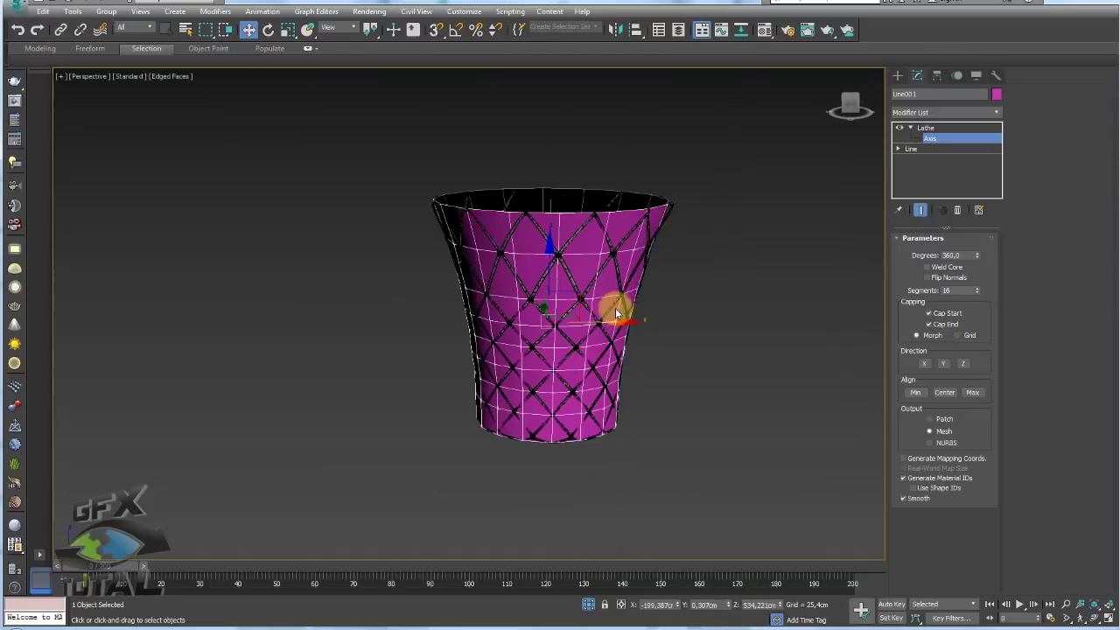
pyautogui.keyDown('alt'); pyautogui.moveTo(613, 310); pyautogui.dragTo(638, 306, button='middle'); pyautogui.keyUp('alt')
pyautogui.scroll(5, 542, 265)
pyautogui.scroll(-4, 543, 265)
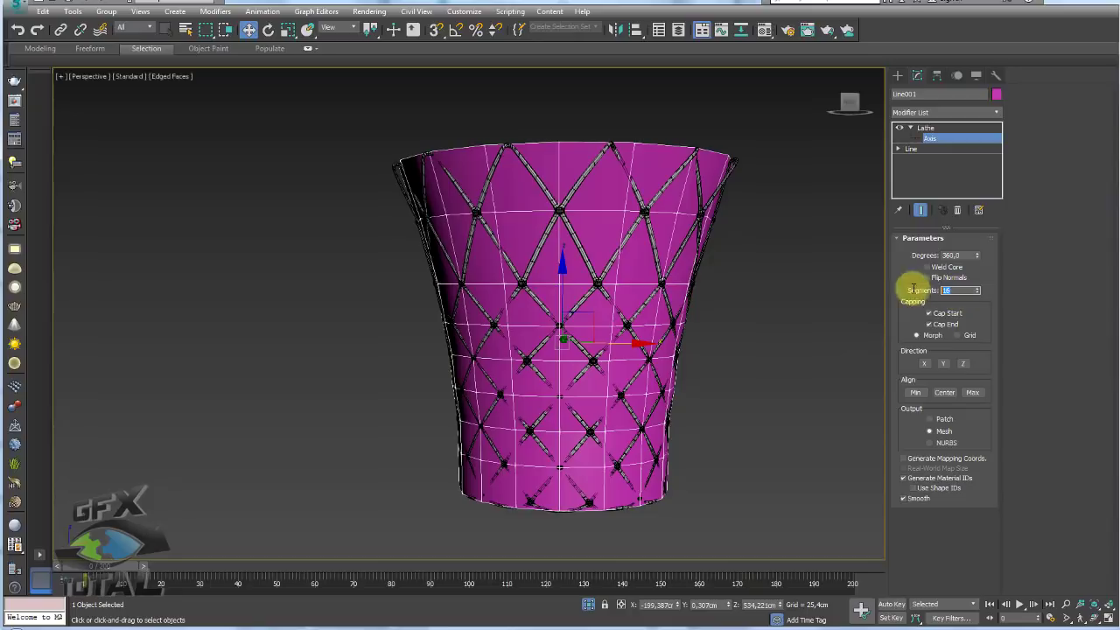
# - Change the Lathe Segments from 16 to 24 and orbit to check the denser vase
pyautogui.keyDown('alt'); pyautogui.moveTo(628, 274); pyautogui.dragTo(621, 205, button='middle'); pyautogui.keyUp('alt')
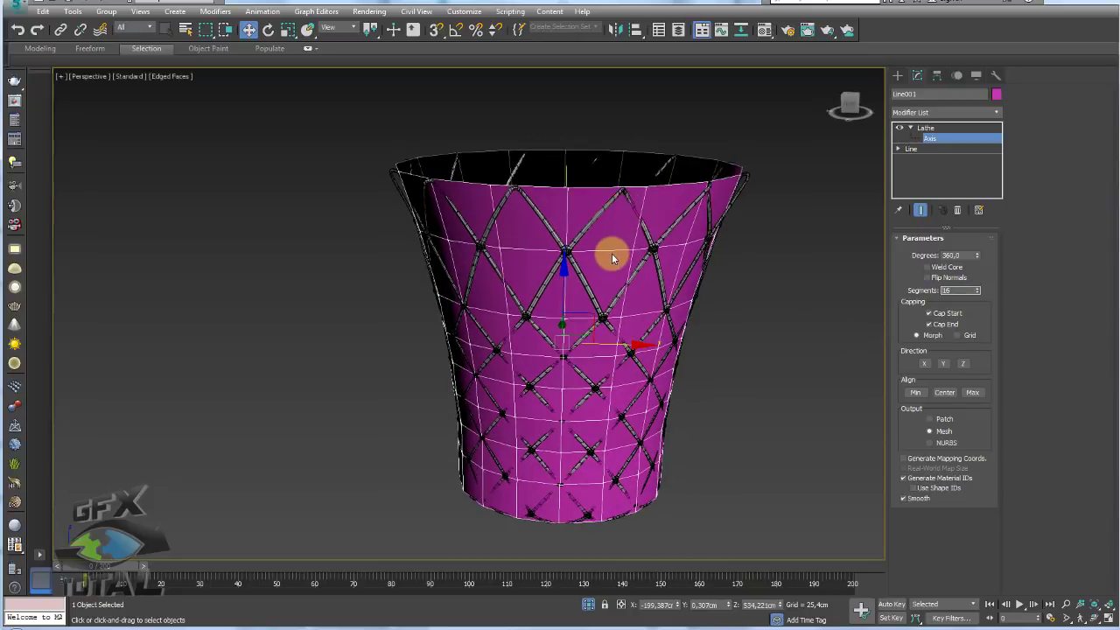
pyautogui.doubleClick(960, 291)
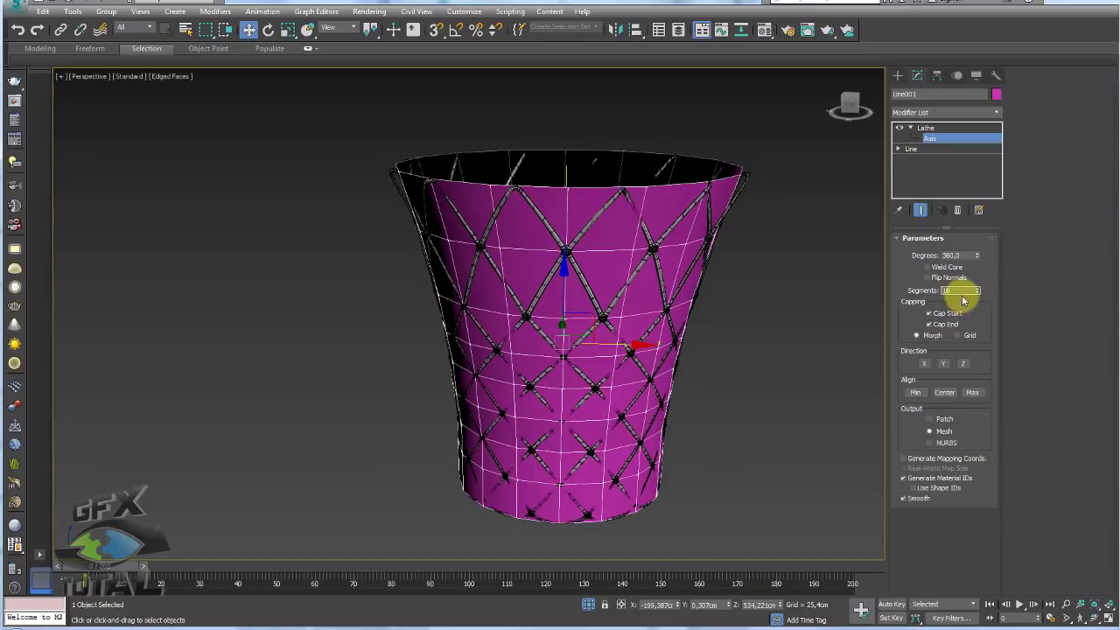
pyautogui.write('24')
pyautogui.press('Return')
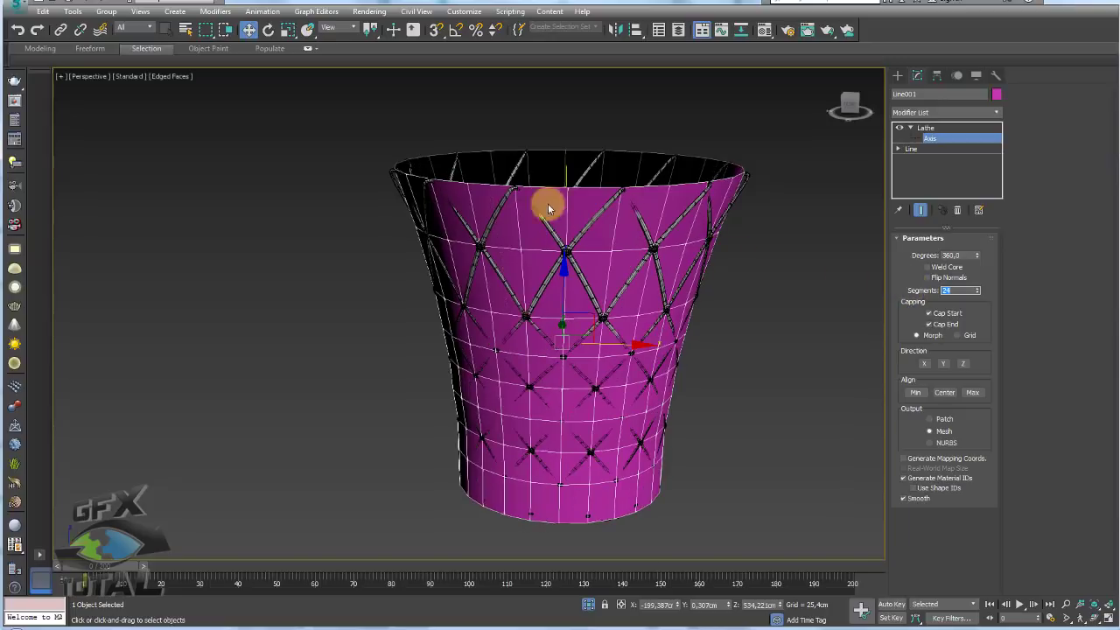
pyautogui.moveTo(548, 203)
pyautogui.keyDown('alt'); pyautogui.mouseDown(button='middle')
pyautogui.moveTo(570, 208)
pyautogui.moveTo(570, 240)
pyautogui.moveTo(520, 270)
pyautogui.moveTo(590, 355)
pyautogui.moveTo(570, 339)
pyautogui.mouseUp(button='middle'); pyautogui.keyUp('alt')
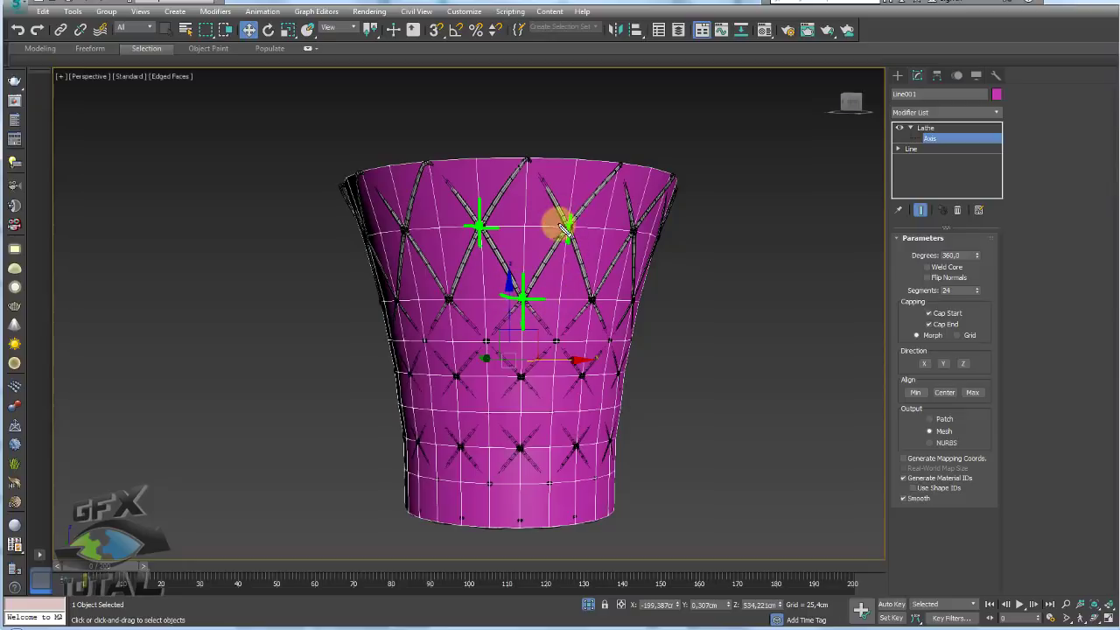
pyautogui.moveTo(670, 275)
pyautogui.keyDown('alt'); pyautogui.mouseDown(button='middle')
pyautogui.moveTo(645, 264)
pyautogui.moveTo(582, 408)
pyautogui.moveTo(563, 338)
pyautogui.moveTo(545, 355)
pyautogui.moveTo(530, 332)
pyautogui.mouseUp(button='middle'); pyautogui.keyUp('alt')
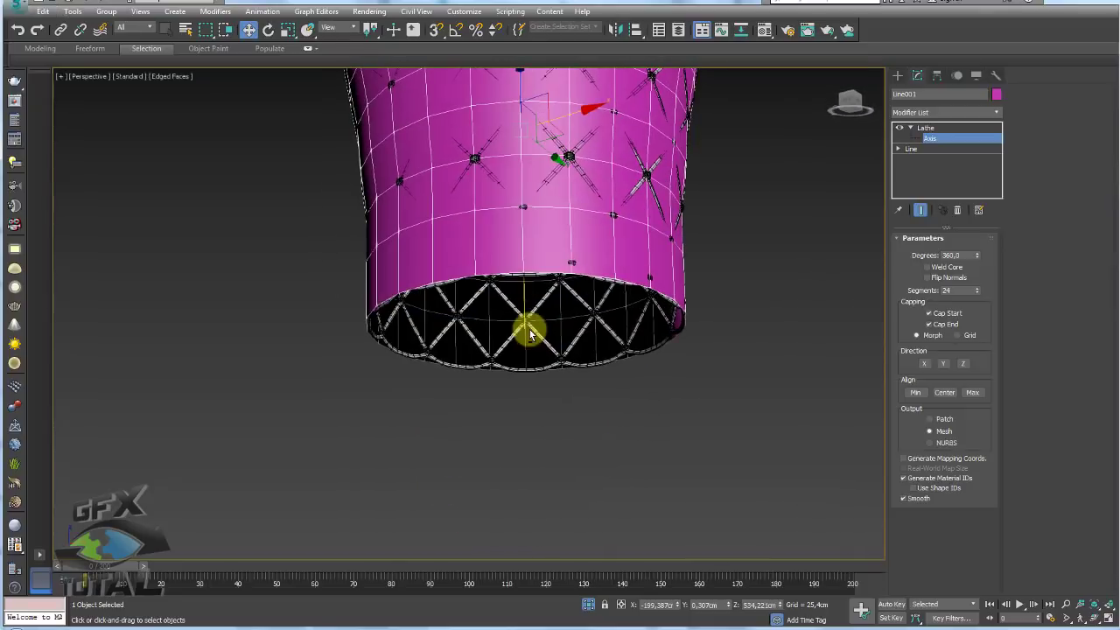
# - At the Line's Vertex level with the end result shown, raise the selected profile vertex slightly
pyautogui.click(907, 159)
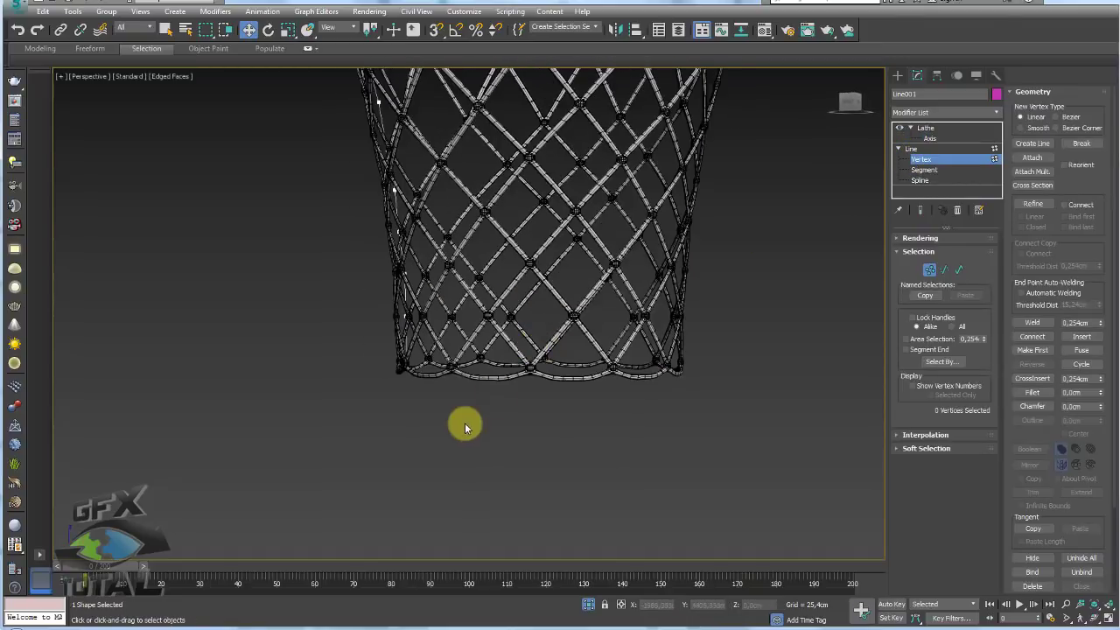
pyautogui.keyDown('alt'); pyautogui.moveTo(376, 383); pyautogui.dragTo(513, 375, button='middle'); pyautogui.keyUp('alt')
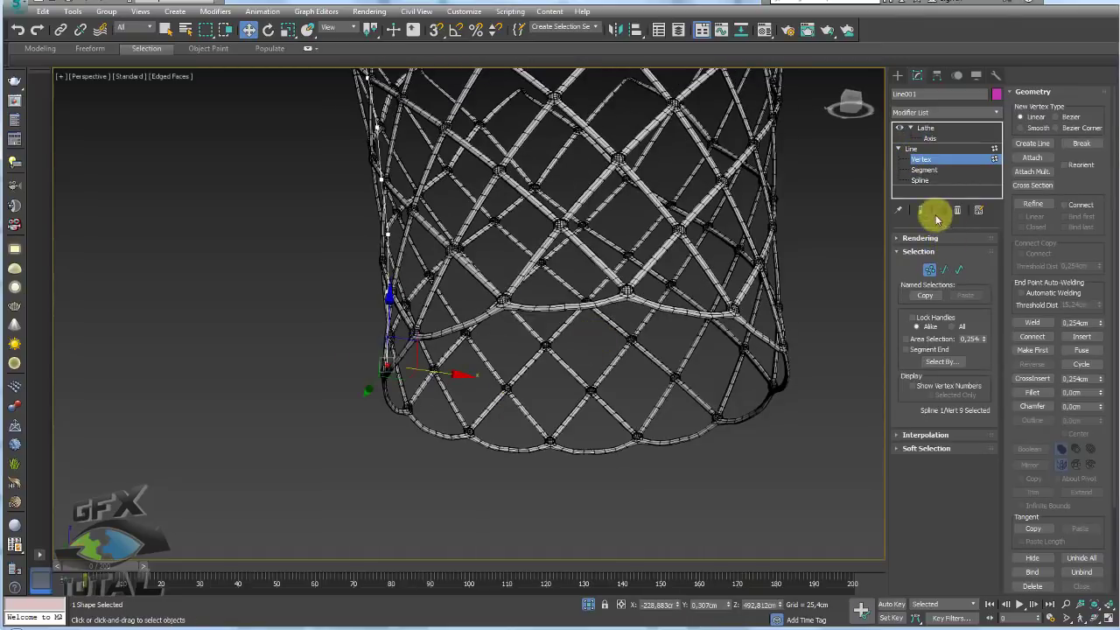
pyautogui.click(921, 211)
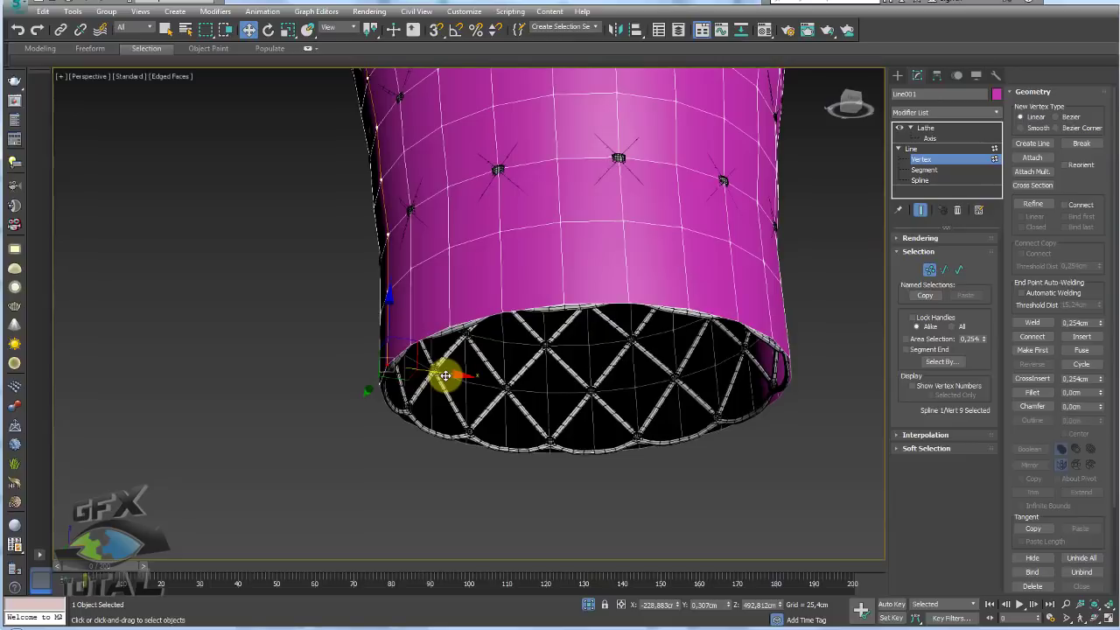
pyautogui.keyDown('alt'); pyautogui.moveTo(463, 338); pyautogui.dragTo(470, 348, button='middle'); pyautogui.keyUp('alt')
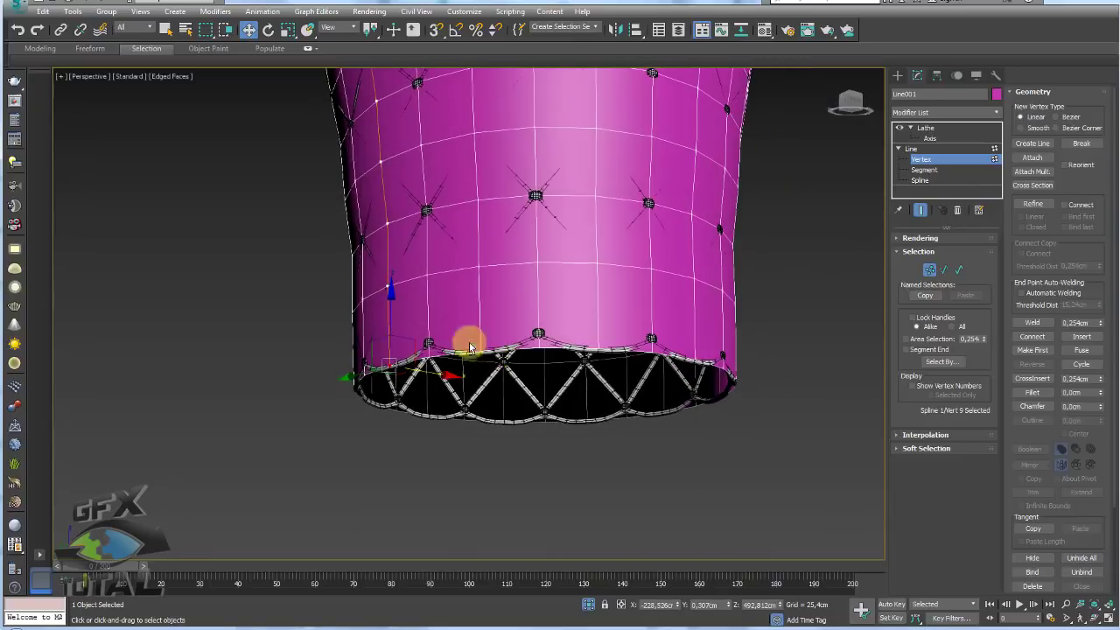
pyautogui.moveTo(391, 324); pyautogui.dragTo(395, 328)
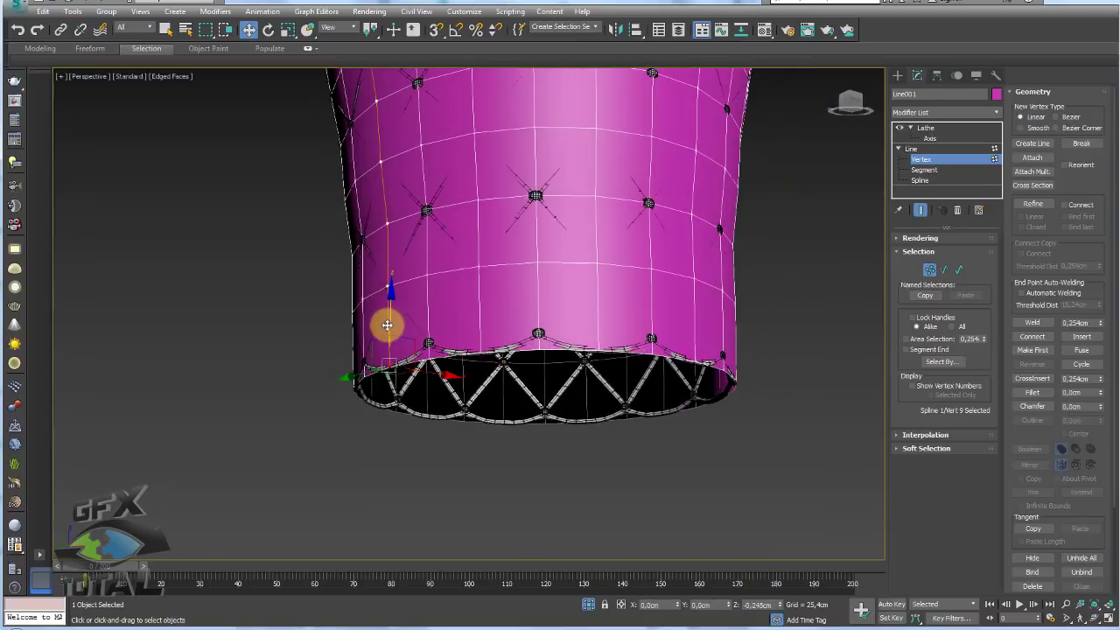
pyautogui.moveTo(395, 328)
pyautogui.keyDown('alt'); pyautogui.mouseDown(button='middle')
pyautogui.moveTo(507, 344)
pyautogui.moveTo(550, 402)
pyautogui.moveTo(625, 387)
pyautogui.moveTo(571, 390)
pyautogui.mouseUp(button='middle'); pyautogui.keyUp('alt')
pyautogui.scroll(3, 433, 367)
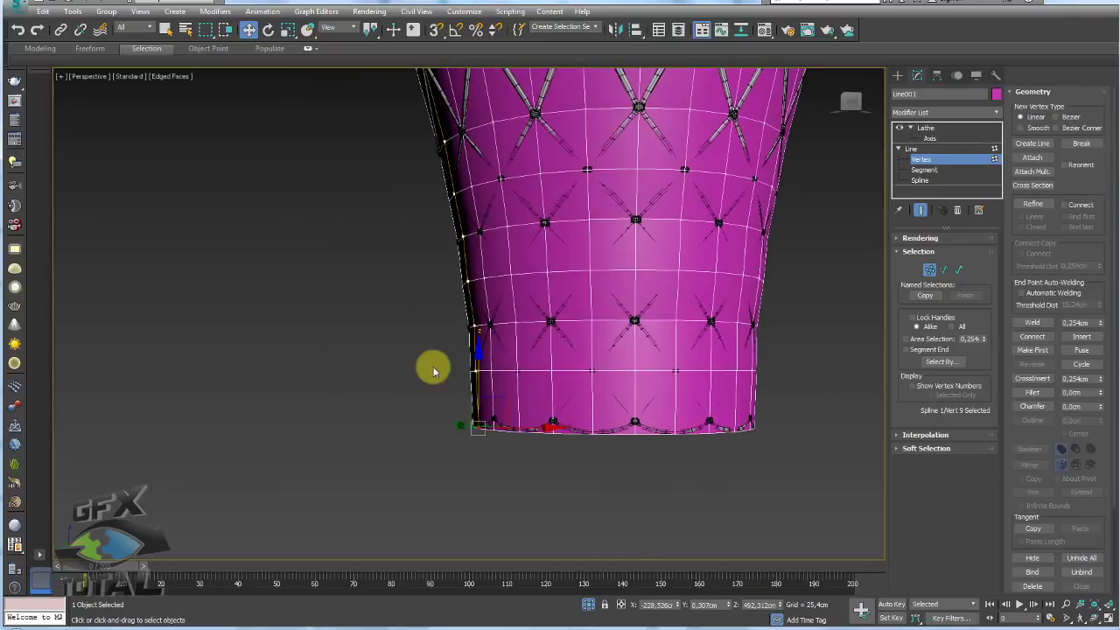
pyautogui.scroll(3, 450, 373)
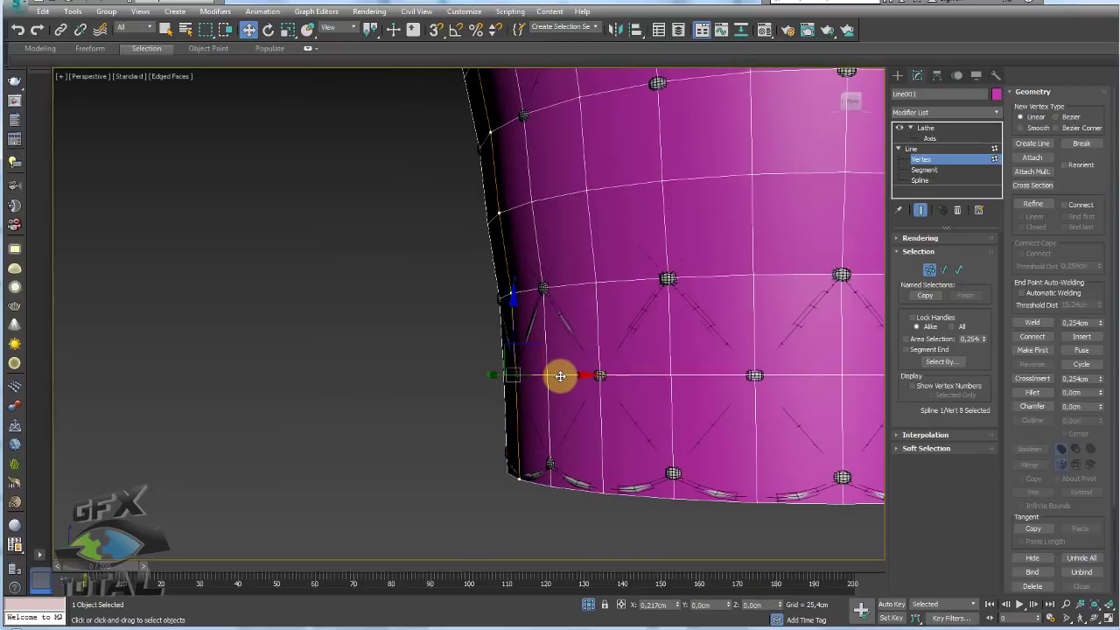
pyautogui.scroll(-3, 566, 342)
pyautogui.scroll(3, 542, 324)
# - Move the higher profile vertices outward along X to flare the upper lattice
pyautogui.click(492, 312)
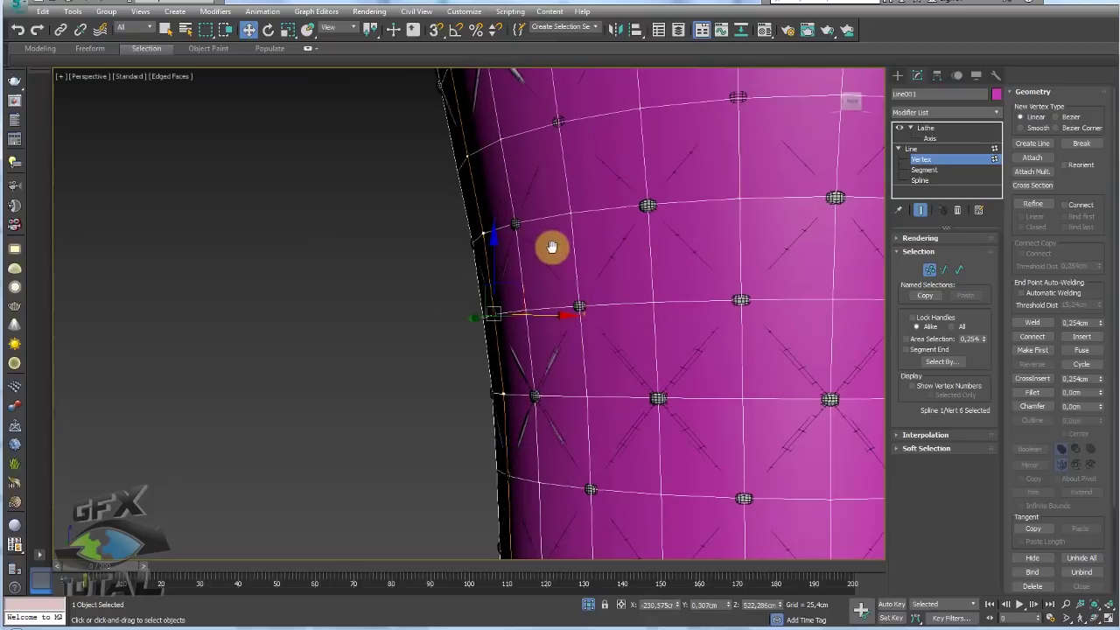
pyautogui.moveTo(550, 245); pyautogui.dragTo(545, 430, button='middle')
pyautogui.click(462, 330)
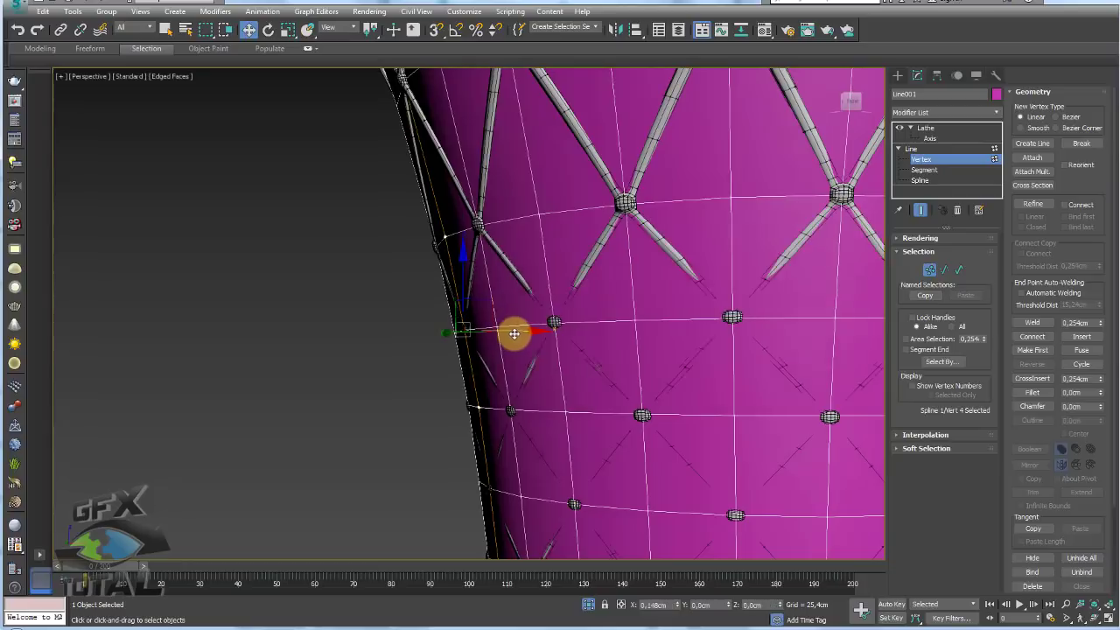
pyautogui.moveTo(514, 333); pyautogui.dragTo(512, 366, button='middle')
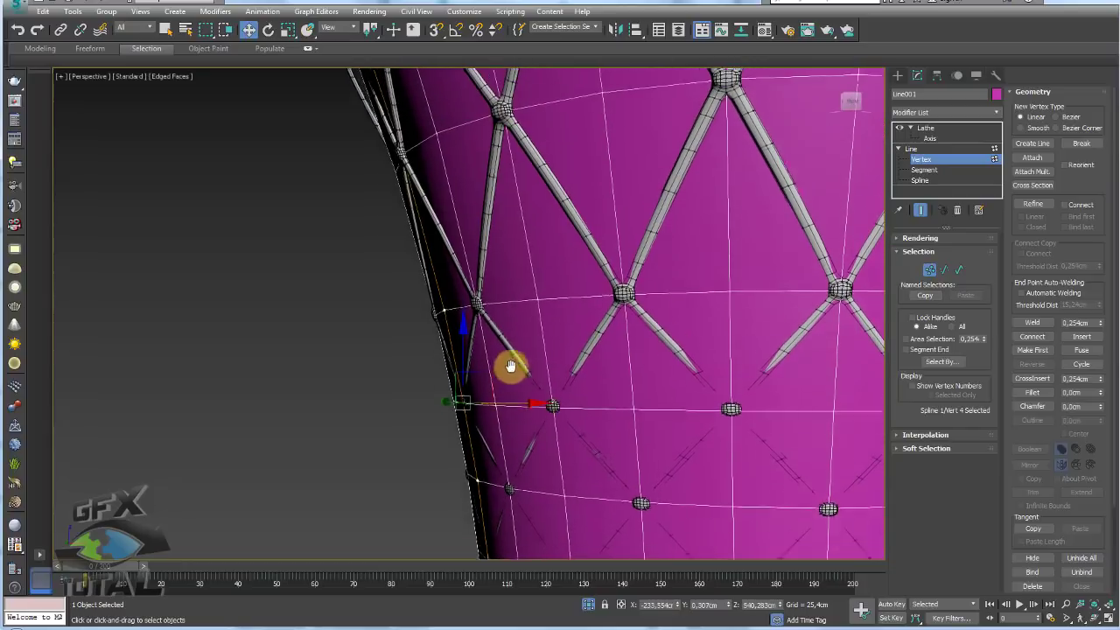
pyautogui.click(453, 327)
pyautogui.moveTo(485, 323); pyautogui.dragTo(488, 323)
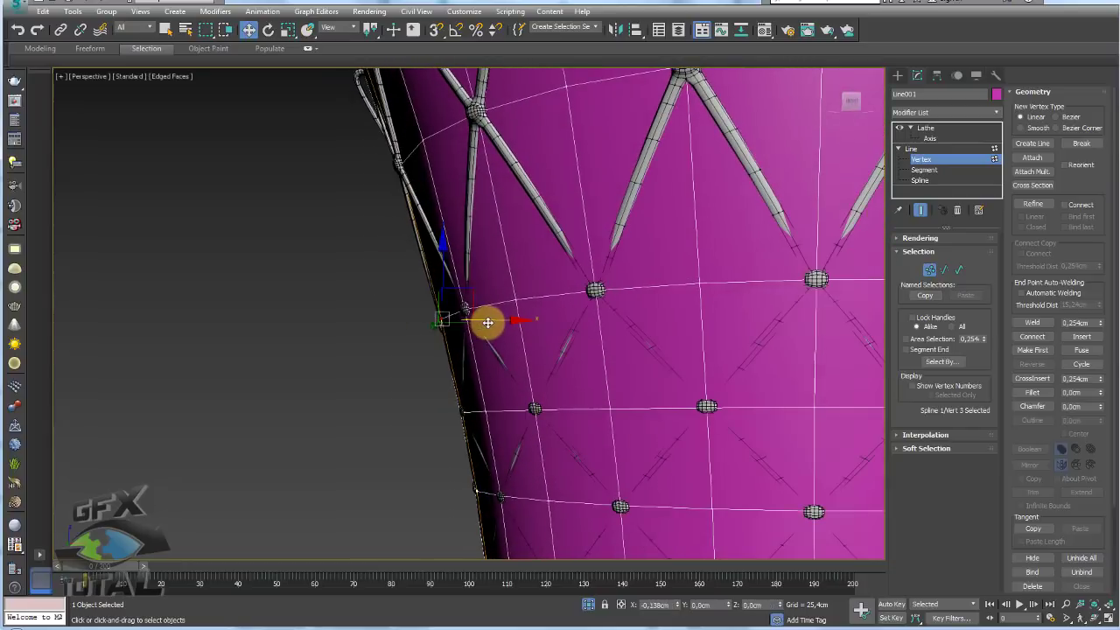
pyautogui.keyDown('alt'); pyautogui.moveTo(476, 237); pyautogui.dragTo(401, 271, button='middle'); pyautogui.keyUp('alt')
pyautogui.click(383, 249)
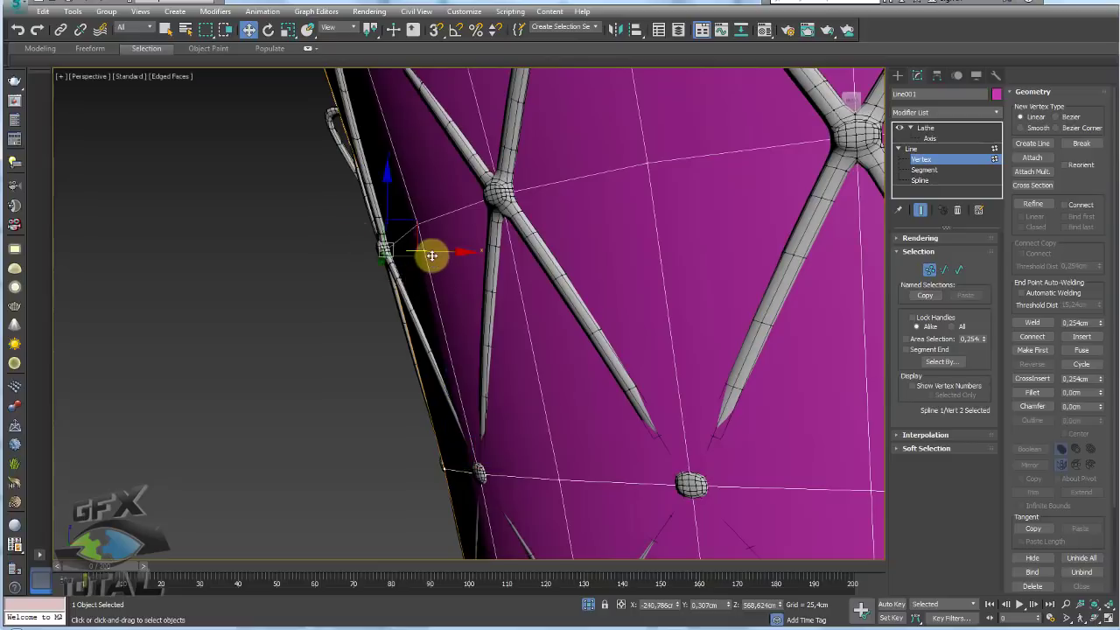
pyautogui.moveTo(430, 253); pyautogui.dragTo(428, 253)
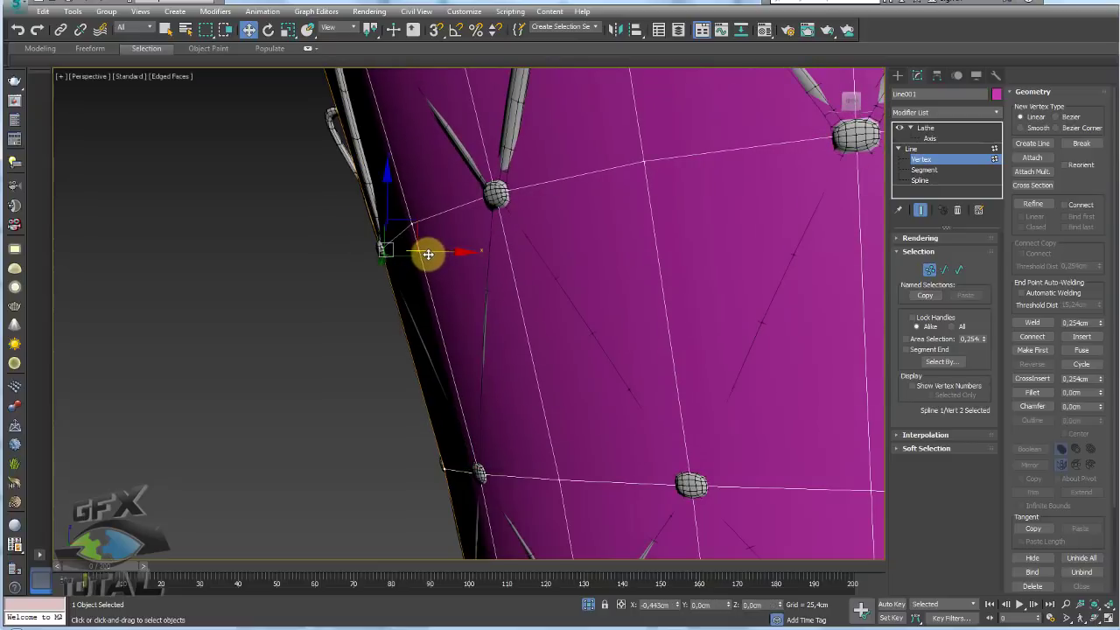
# - Recentre the view and return to the Lathe level to see the final cup
pyautogui.scroll(-5, 428, 254)
pyautogui.scroll(3, 364, 248)
pyautogui.scroll(3, 416, 272)
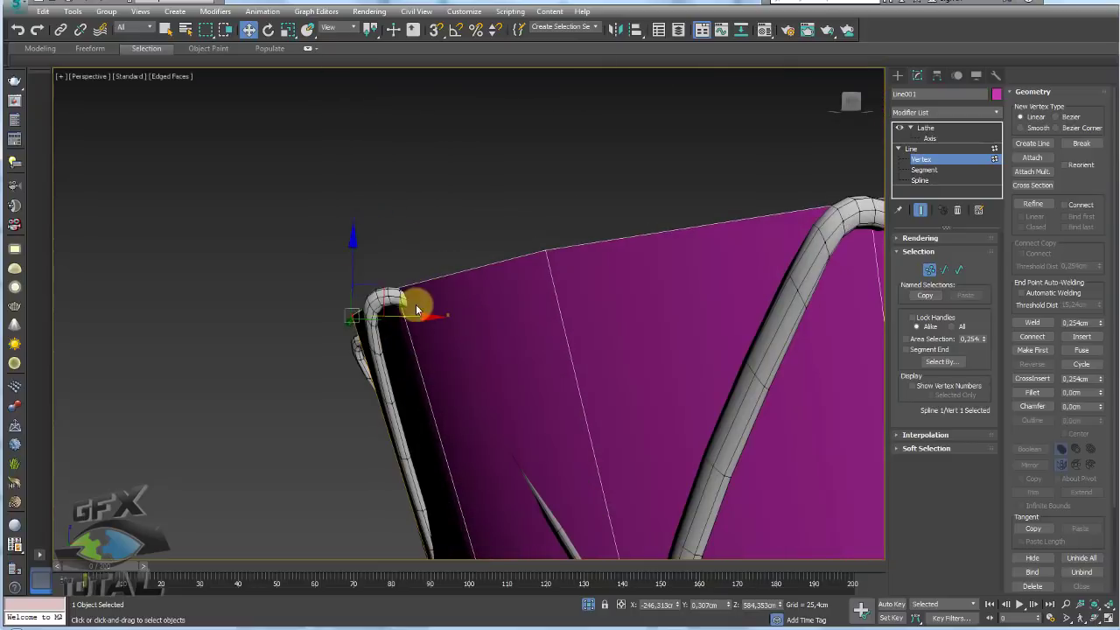
pyautogui.scroll(-1, 407, 318)
pyautogui.scroll(-4, 408, 320)
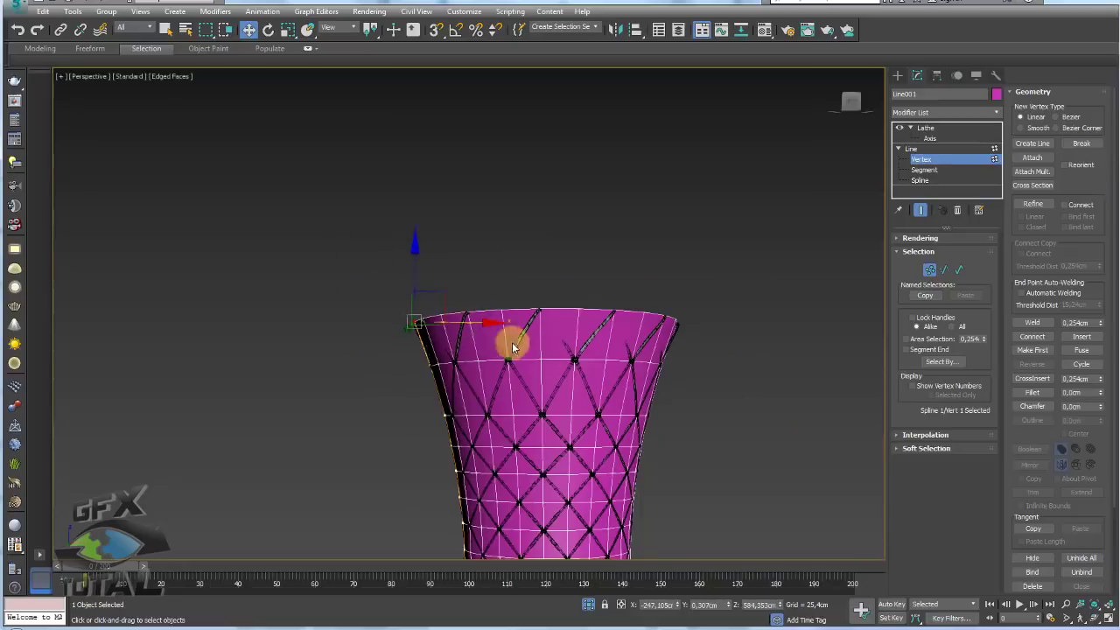
pyautogui.scroll(2, 493, 214)
pyautogui.moveTo(513, 342)
pyautogui.mouseDown(button='middle')
pyautogui.moveTo(494, 215)
pyautogui.moveTo(525, 254)
pyautogui.moveTo(610, 246)
pyautogui.mouseUp(button='middle')
pyautogui.click(916, 167)
pyautogui.click(915, 128)
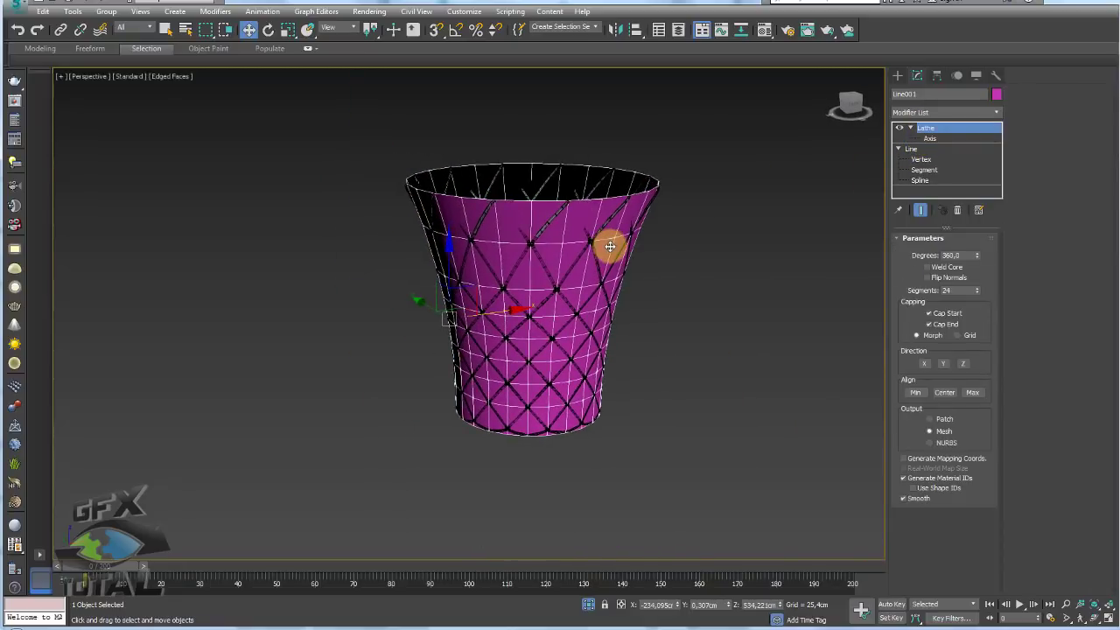
# - Convert the cup to an Editable Poly, hide the patterned net, and select the cup
pyautogui.rightClick(543, 259)
pyautogui.moveTo(601, 404)
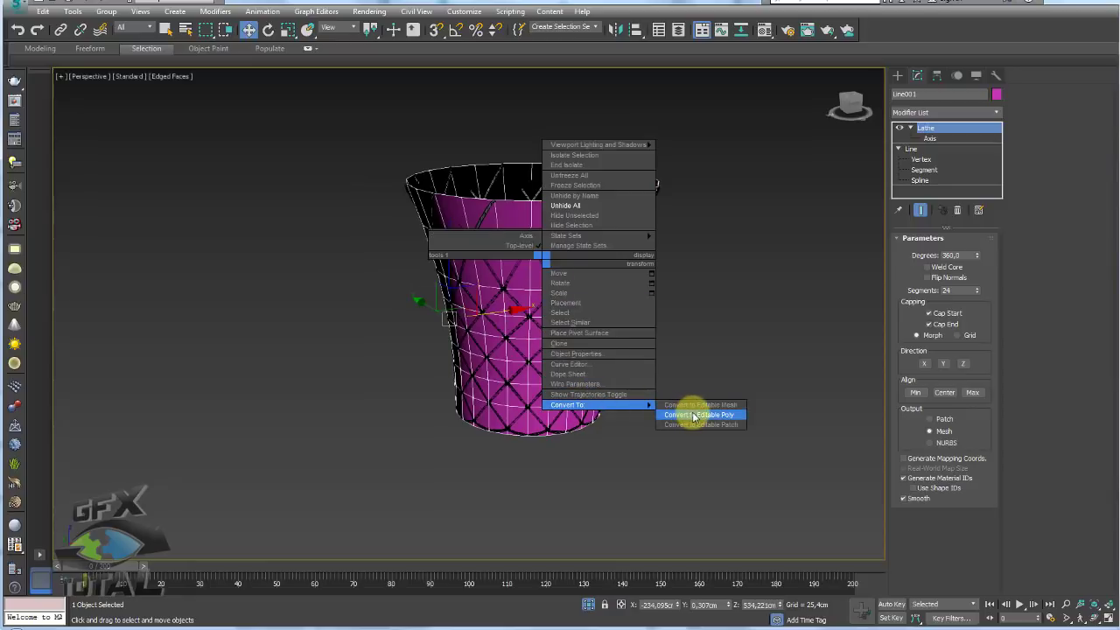
pyautogui.click(696, 415)
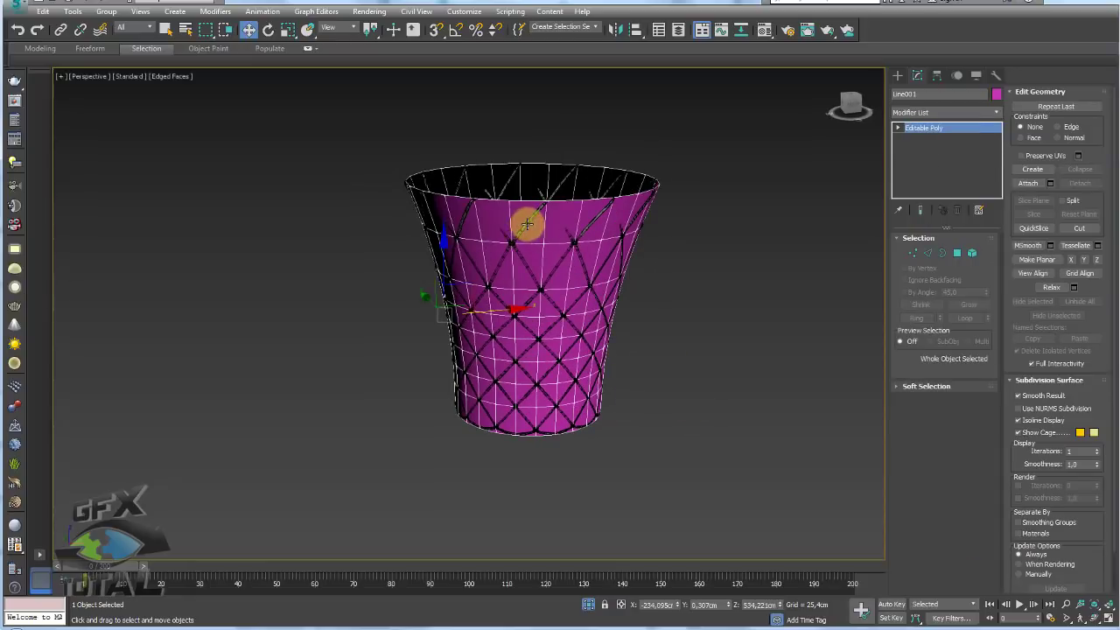
pyautogui.rightClick(543, 246)
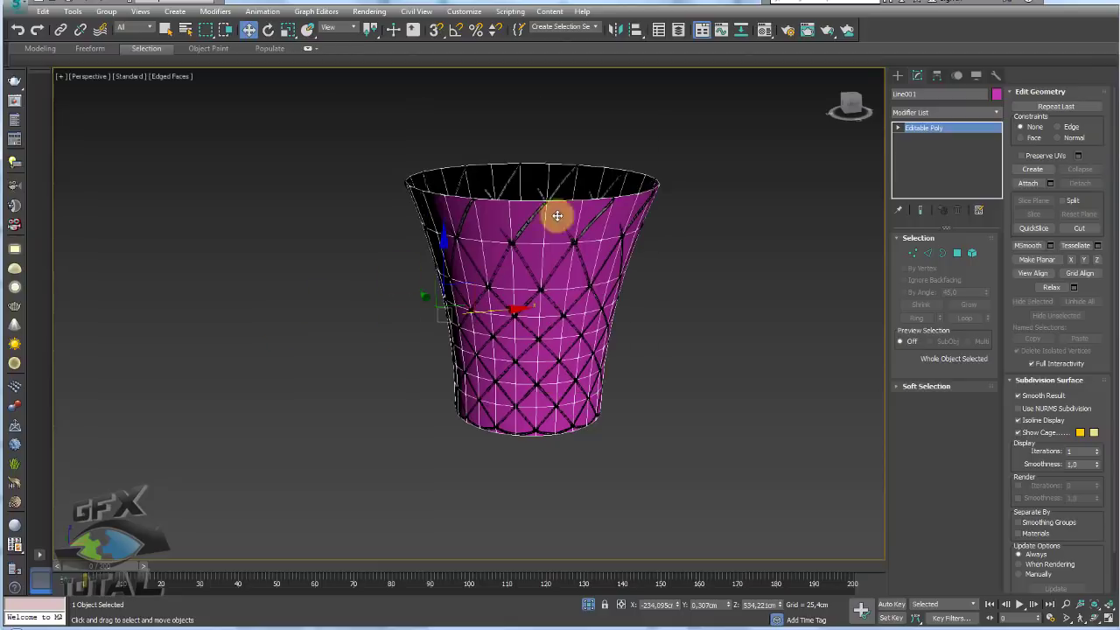
pyautogui.rightClick(531, 217)
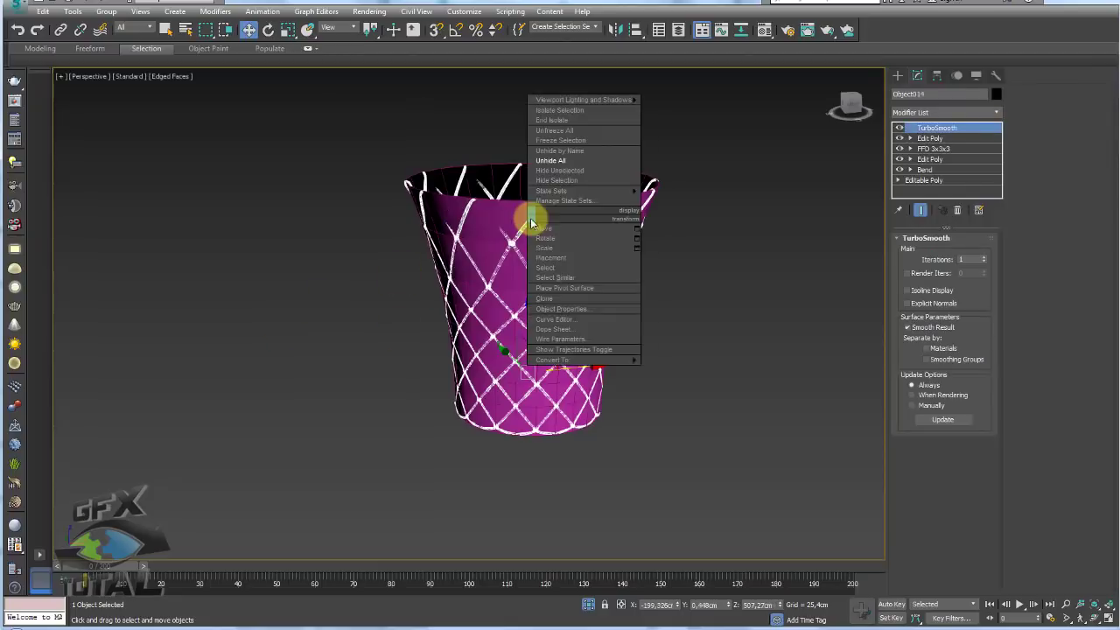
pyautogui.click(557, 180)
pyautogui.moveTo(575, 254); pyautogui.dragTo(779, 458, button='middle')
pyautogui.click(778, 457)
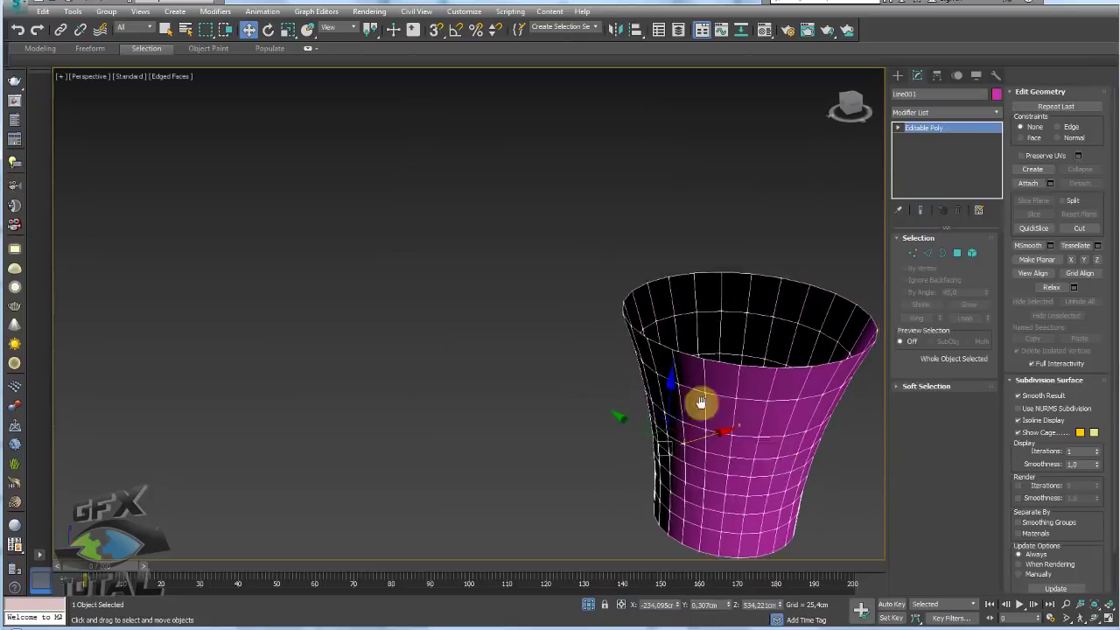
pyautogui.moveTo(700, 403)
pyautogui.keyDown('alt'); pyautogui.mouseDown(button='middle')
pyautogui.moveTo(493, 341)
pyautogui.moveTo(491, 373)
pyautogui.mouseUp(button='middle'); pyautogui.keyUp('alt')
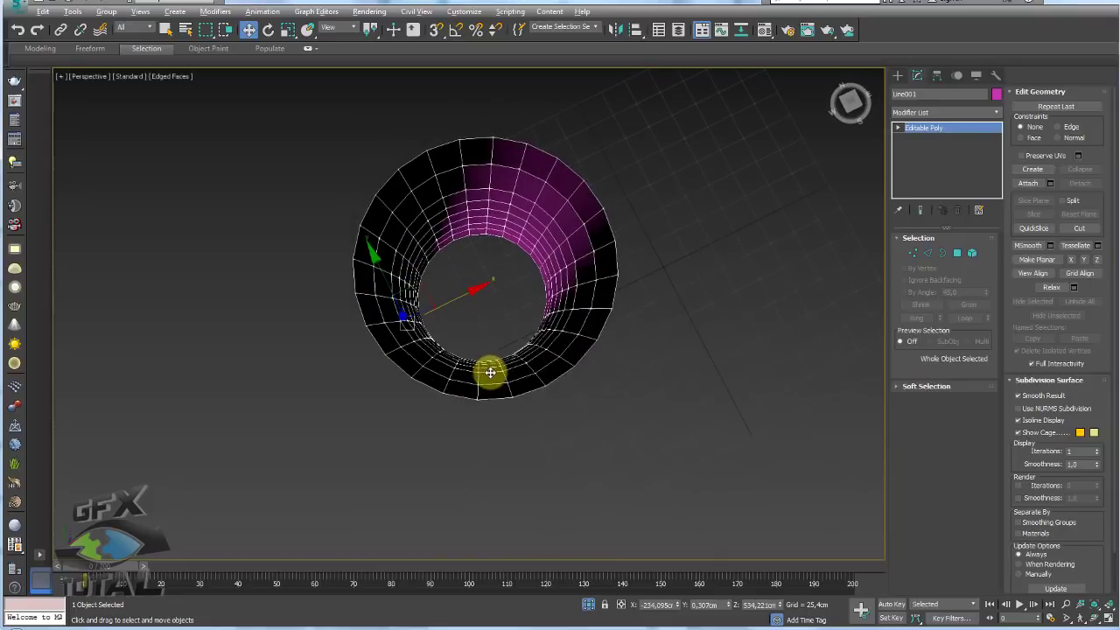
# - Centre the cup's pivot using Affect Pivot Only in the Hierarchy panel
pyautogui.click(938, 75)
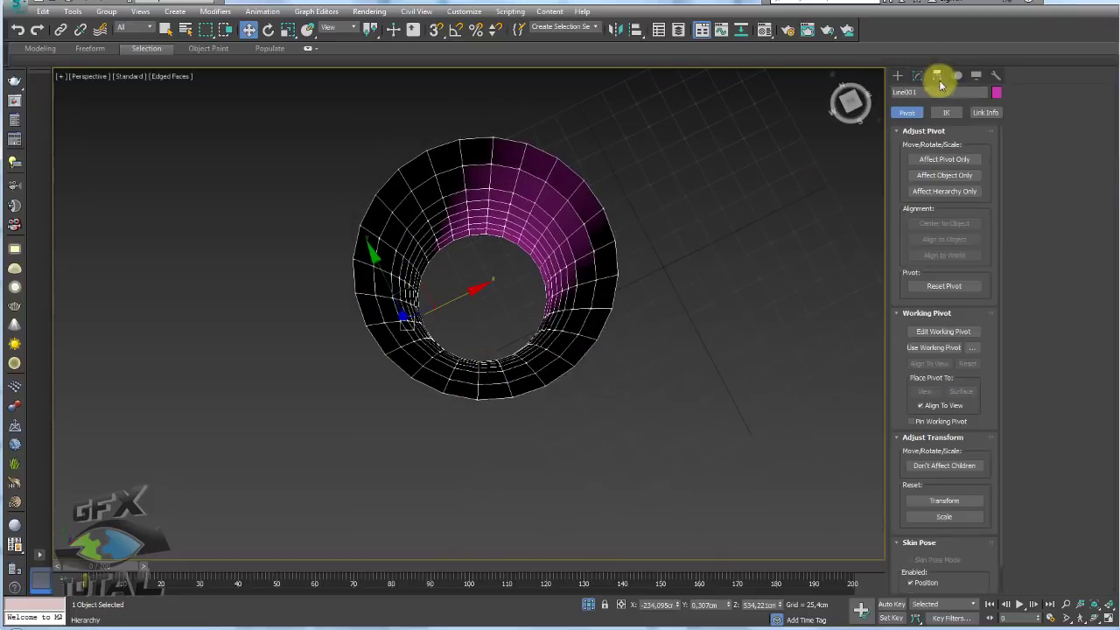
pyautogui.click(942, 161)
pyautogui.keyDown('alt'); pyautogui.moveTo(668, 285); pyautogui.dragTo(650, 288, button='middle'); pyautogui.keyUp('alt')
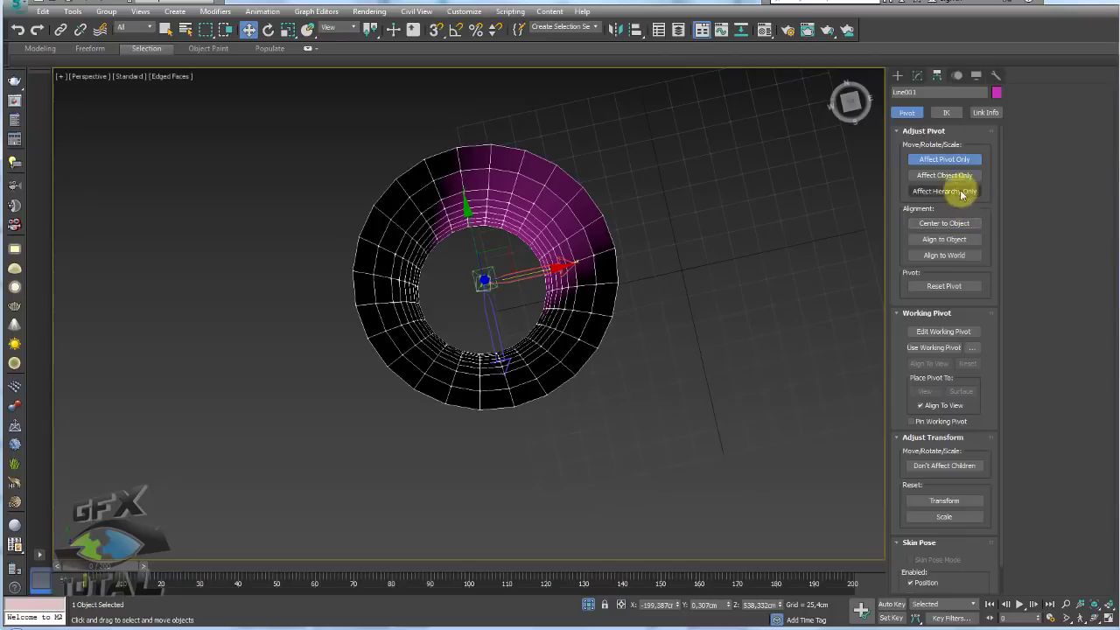
pyautogui.click(944, 159)
pyautogui.moveTo(813, 216)
pyautogui.keyDown('alt'); pyautogui.mouseDown(button='middle')
pyautogui.moveTo(651, 225)
pyautogui.moveTo(654, 175)
pyautogui.moveTo(642, 189)
pyautogui.mouseUp(button='middle'); pyautogui.keyUp('alt')
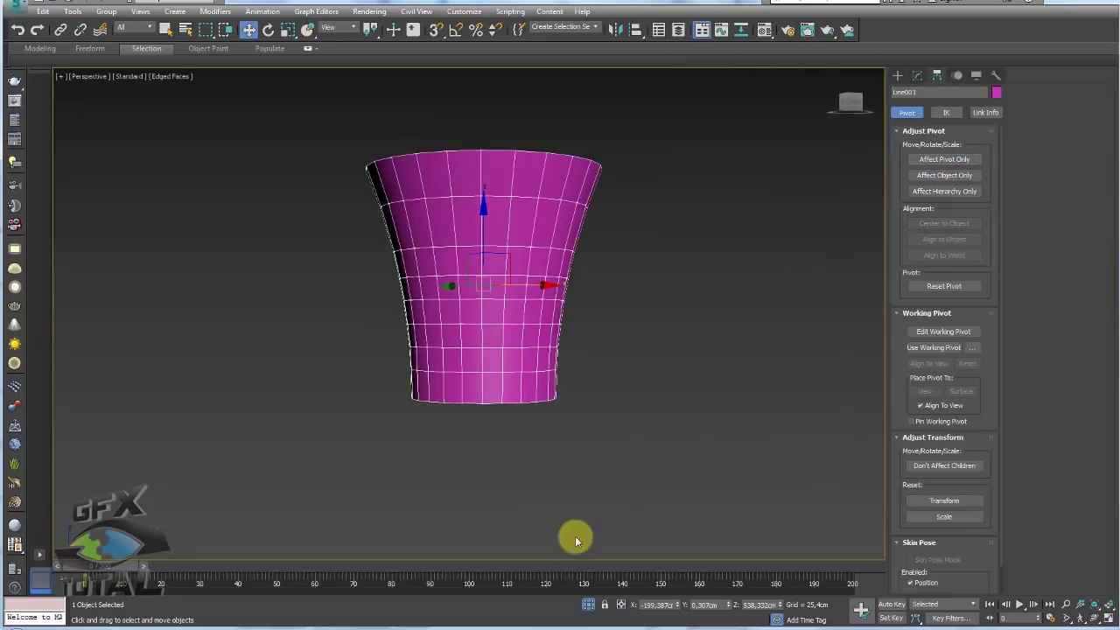
# - Show the hoop's other parts again and inspect the cup inside the ring holder
pyautogui.click(589, 606)
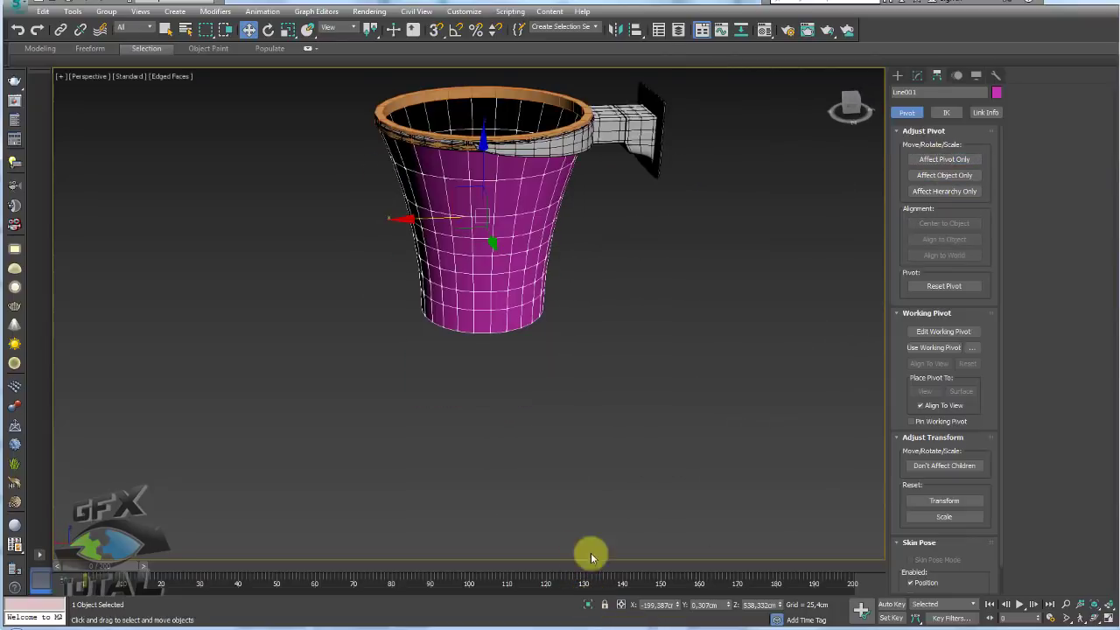
pyautogui.moveTo(590, 553)
pyautogui.keyDown('alt'); pyautogui.mouseDown(button='middle')
pyautogui.moveTo(574, 450)
pyautogui.moveTo(708, 388)
pyautogui.moveTo(711, 469)
pyautogui.mouseUp(button='middle'); pyautogui.keyUp('alt')
pyautogui.scroll(-3, 695, 417)
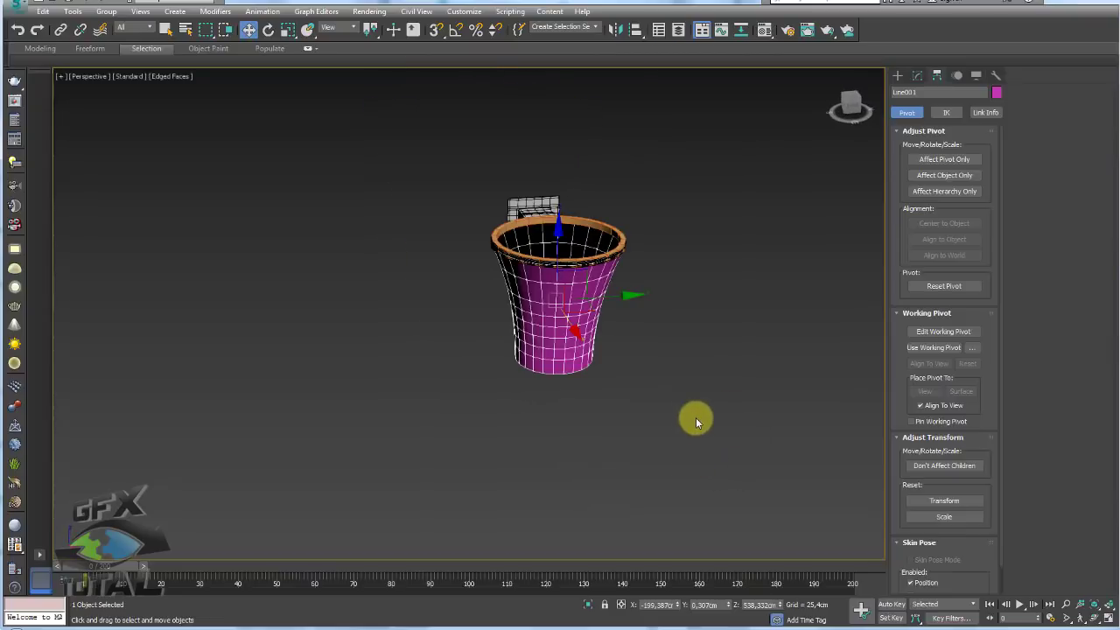
pyautogui.scroll(-3, 729, 432)
pyautogui.moveTo(729, 432)
pyautogui.keyDown('alt'); pyautogui.mouseDown(button='middle')
pyautogui.moveTo(583, 371)
pyautogui.moveTo(550, 316)
pyautogui.moveTo(536, 377)
pyautogui.mouseUp(button='middle'); pyautogui.keyUp('alt')
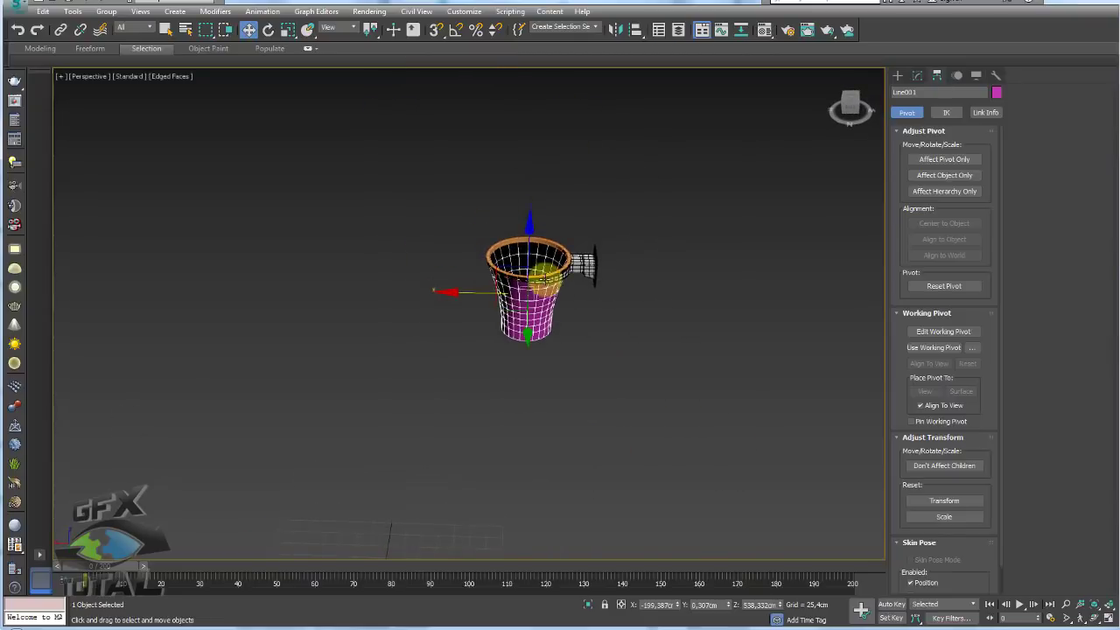
pyautogui.moveTo(545, 279)
pyautogui.keyDown('alt'); pyautogui.mouseDown(button='middle')
pyautogui.moveTo(521, 326)
pyautogui.moveTo(498, 295)
pyautogui.mouseUp(button='middle'); pyautogui.keyUp('alt')
pyautogui.scroll(3, 521, 325)
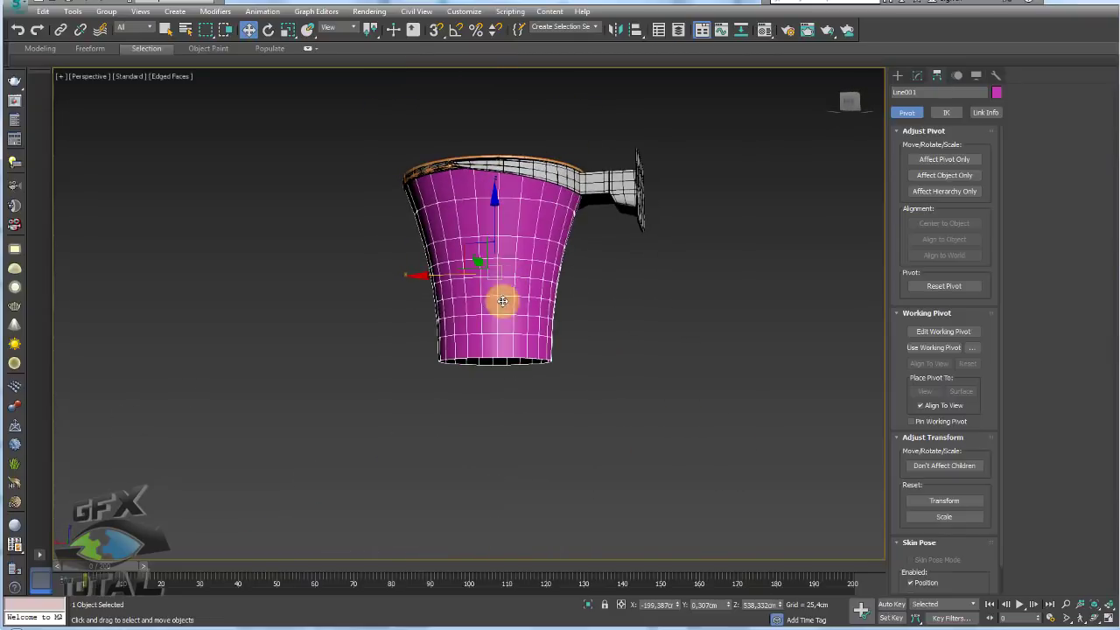
pyautogui.moveTo(471, 240)
pyautogui.keyDown('alt'); pyautogui.mouseDown(button='middle')
pyautogui.moveTo(441, 306)
pyautogui.moveTo(475, 268)
pyautogui.mouseUp(button='middle'); pyautogui.keyUp('alt')
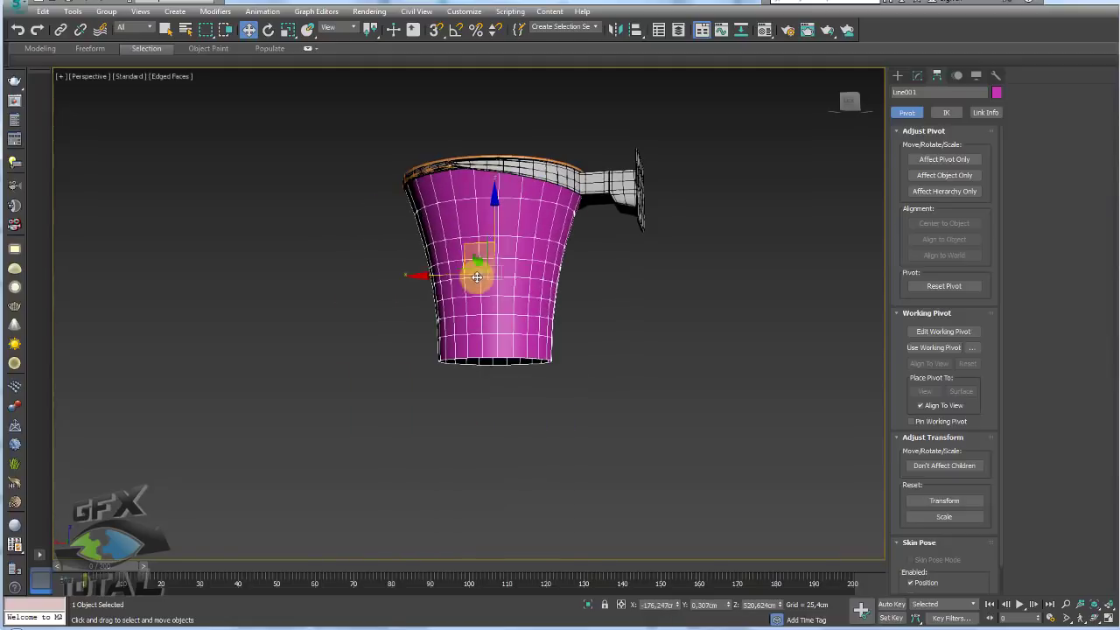
pyautogui.moveTo(499, 342); pyautogui.dragTo(515, 381, button='middle')
pyautogui.scroll(2, 478, 316)
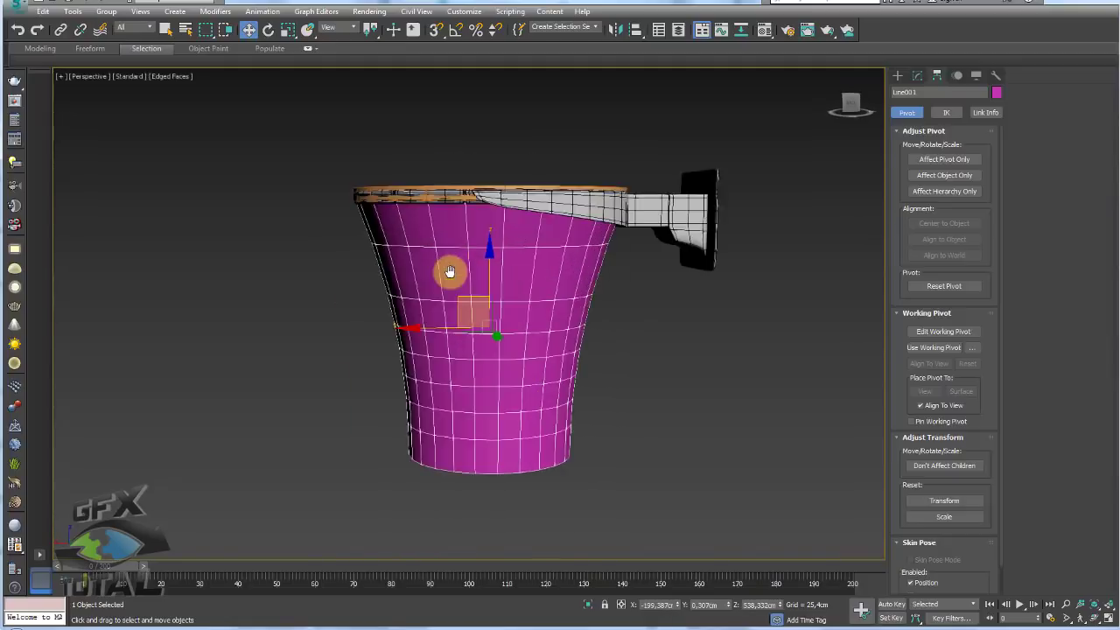
pyautogui.scroll(2, 450, 271)
pyautogui.scroll(2, 465, 278)
pyautogui.scroll(2, 453, 285)
pyautogui.moveTo(460, 284); pyautogui.dragTo(450, 370)
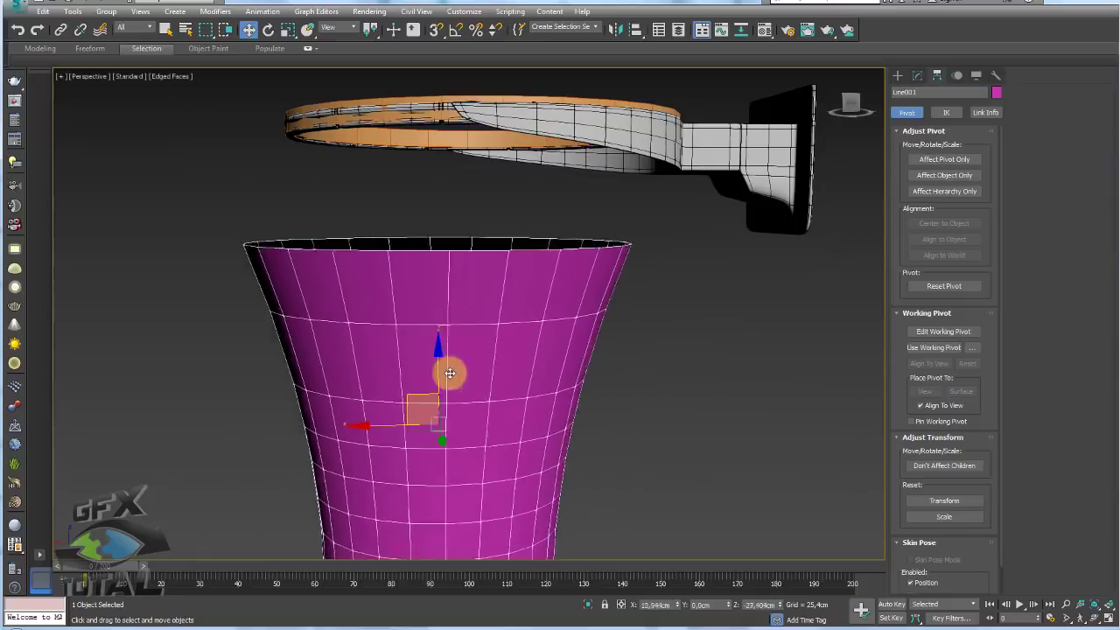
pyautogui.rightClick(499, 370)
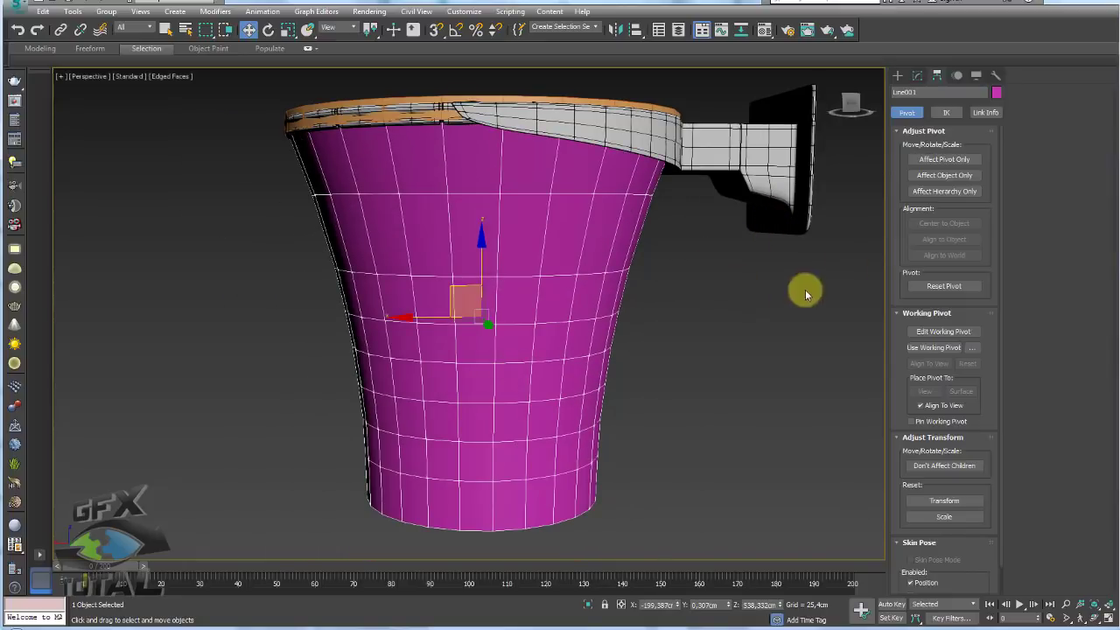
# - Add a Cloth modifier to the cup and isolate it with Alt+Q
pyautogui.click(918, 77)
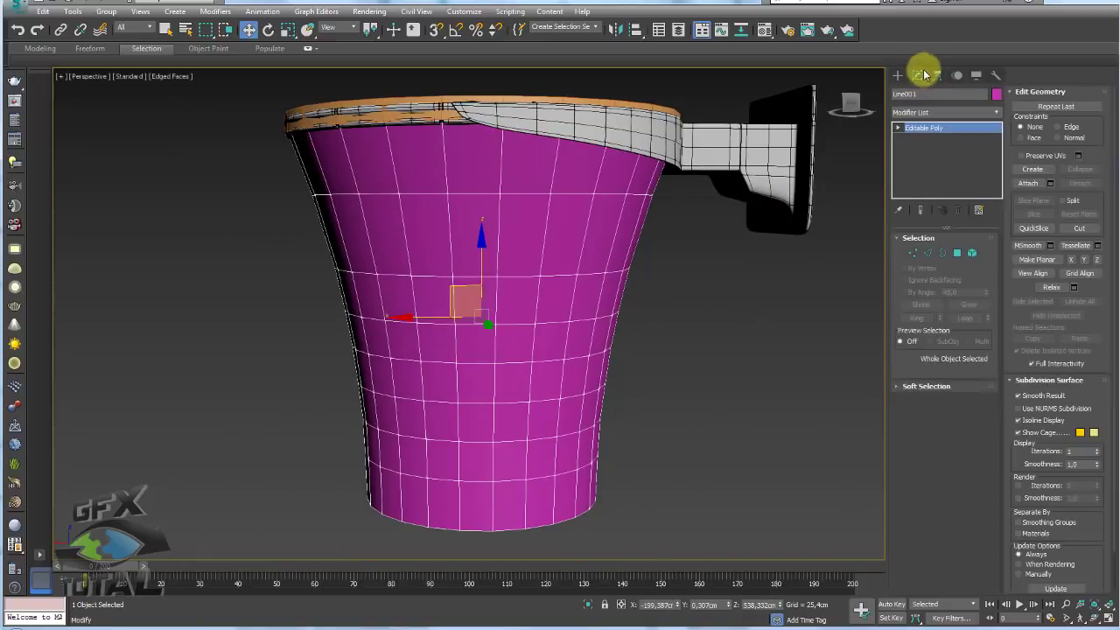
pyautogui.click(998, 115)
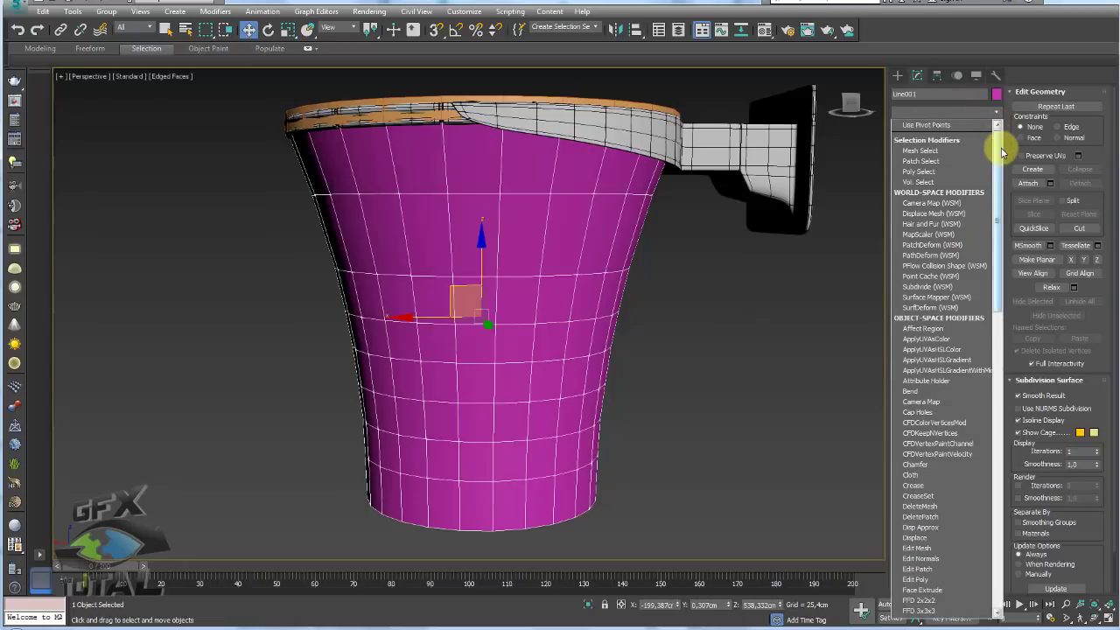
pyautogui.moveTo(1001, 145); pyautogui.dragTo(1001, 188)
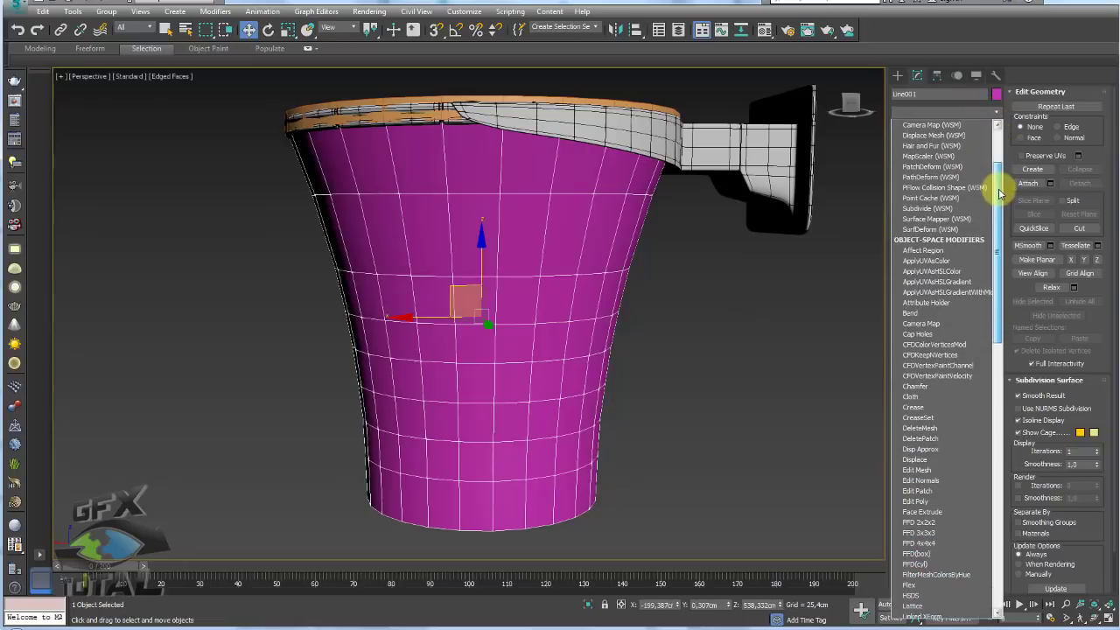
pyautogui.click(911, 396)
pyautogui.moveTo(680, 330)
pyautogui.keyDown('alt'); pyautogui.mouseDown(button='middle')
pyautogui.moveTo(630, 325)
pyautogui.moveTo(655, 267)
pyautogui.moveTo(683, 322)
pyautogui.mouseUp(button='middle'); pyautogui.keyUp('alt')
pyautogui.scroll(-2, 595, 458)
pyautogui.scroll(-2, 617, 430)
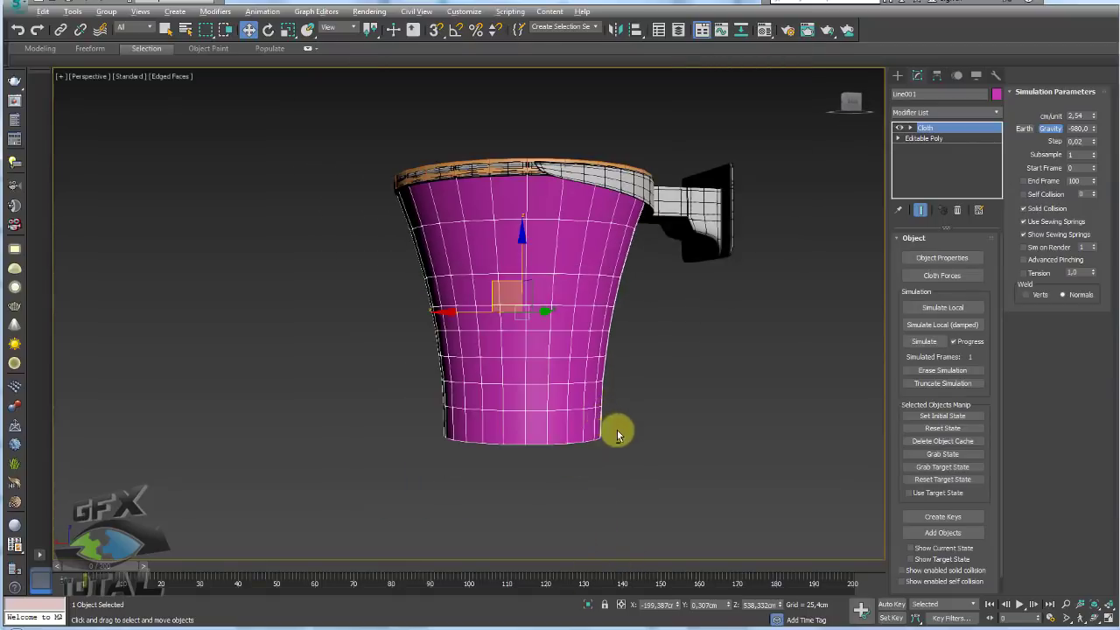
pyautogui.keyDown('alt'); pyautogui.moveTo(618, 430); pyautogui.dragTo(600, 598, button='middle'); pyautogui.keyUp('alt')
pyautogui.hotkey('alt', 'q')
pyautogui.moveTo(605, 528)
pyautogui.keyDown('alt'); pyautogui.mouseDown(button='middle')
pyautogui.moveTo(593, 430)
pyautogui.moveTo(719, 395)
pyautogui.mouseUp(button='middle'); pyautogui.keyUp('alt')
pyautogui.scroll(-2, 785, 353)
pyautogui.keyDown('alt'); pyautogui.moveTo(813, 332); pyautogui.dragTo(923, 375, button='middle'); pyautogui.keyUp('alt')
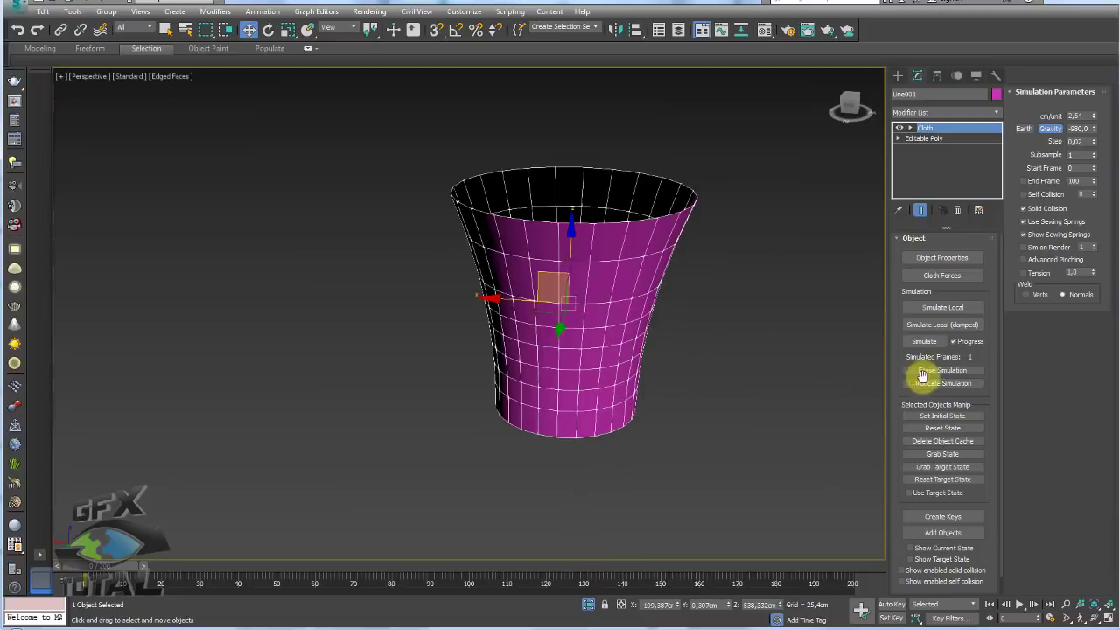
# - Set Line001 as a Cloth object in the Cloth Object Properties
pyautogui.click(926, 344)
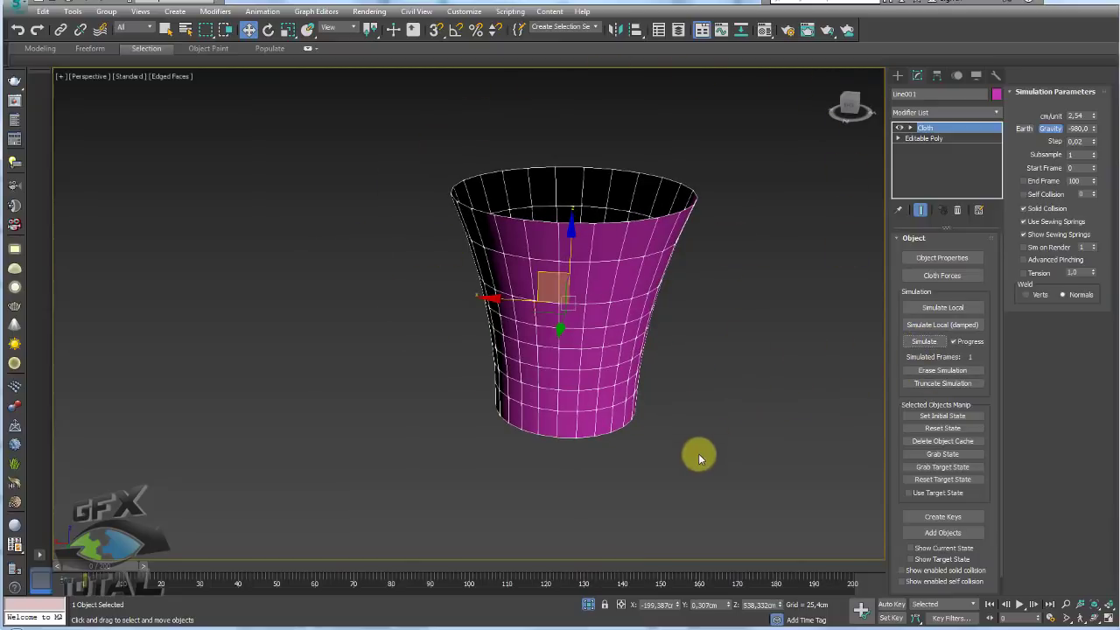
pyautogui.click(942, 258)
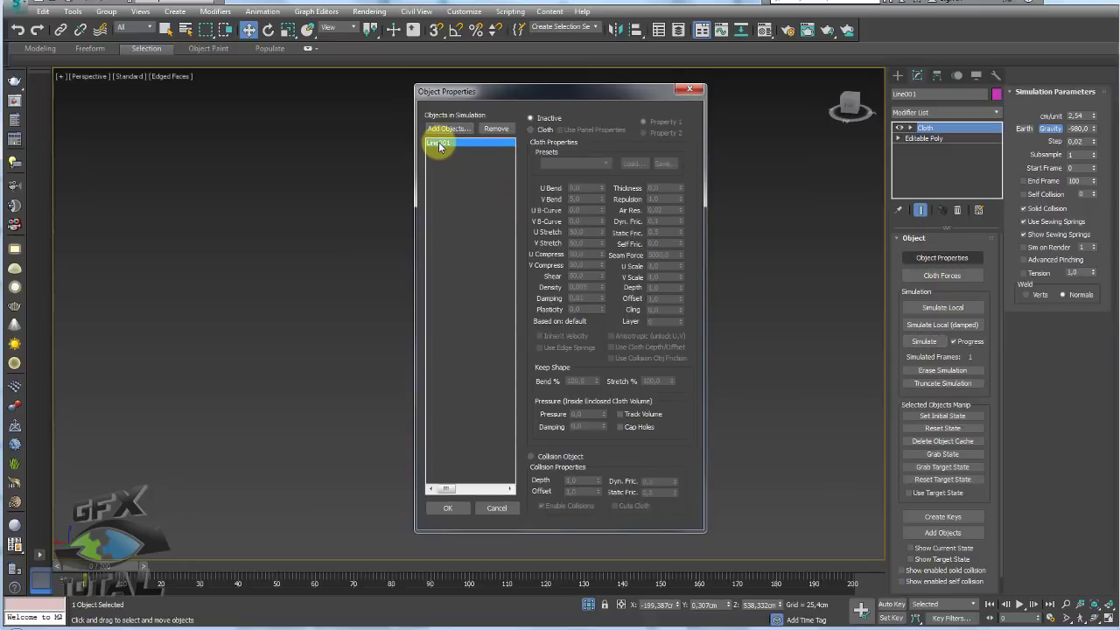
pyautogui.click(531, 131)
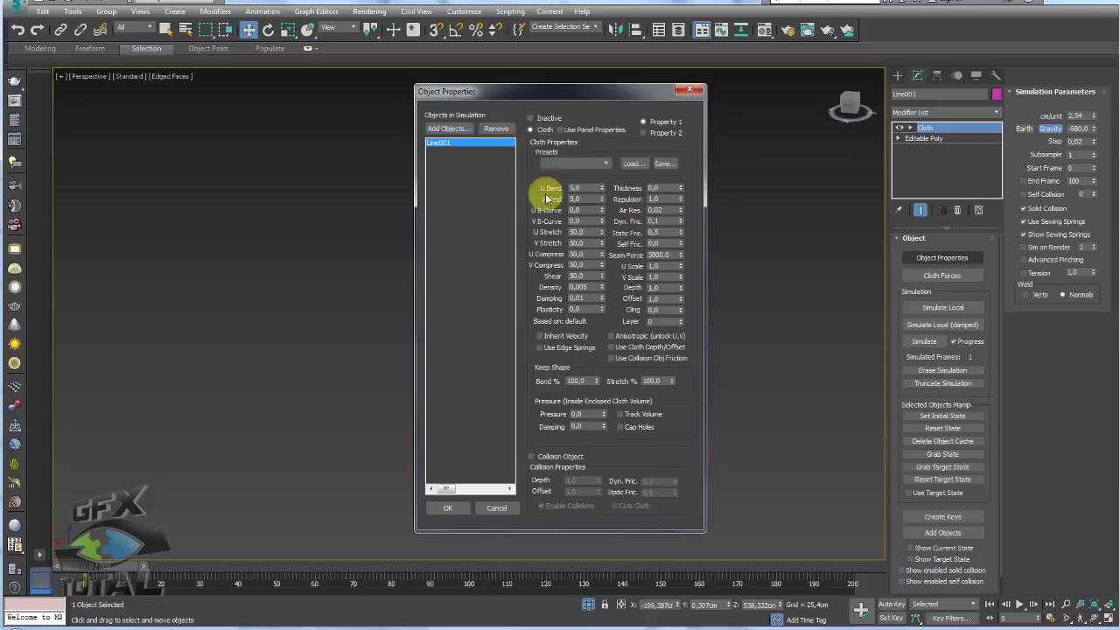
# - Run a test cloth simulation, cancel and erase it, then end isolation
pyautogui.click(447, 508)
pyautogui.click(926, 347)
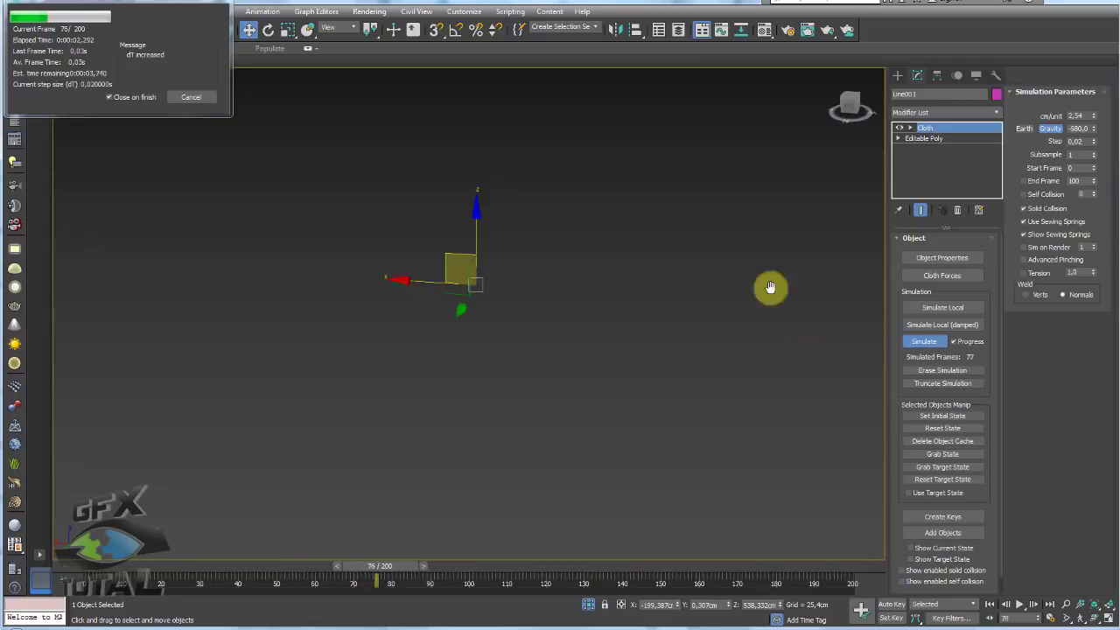
pyautogui.click(191, 96)
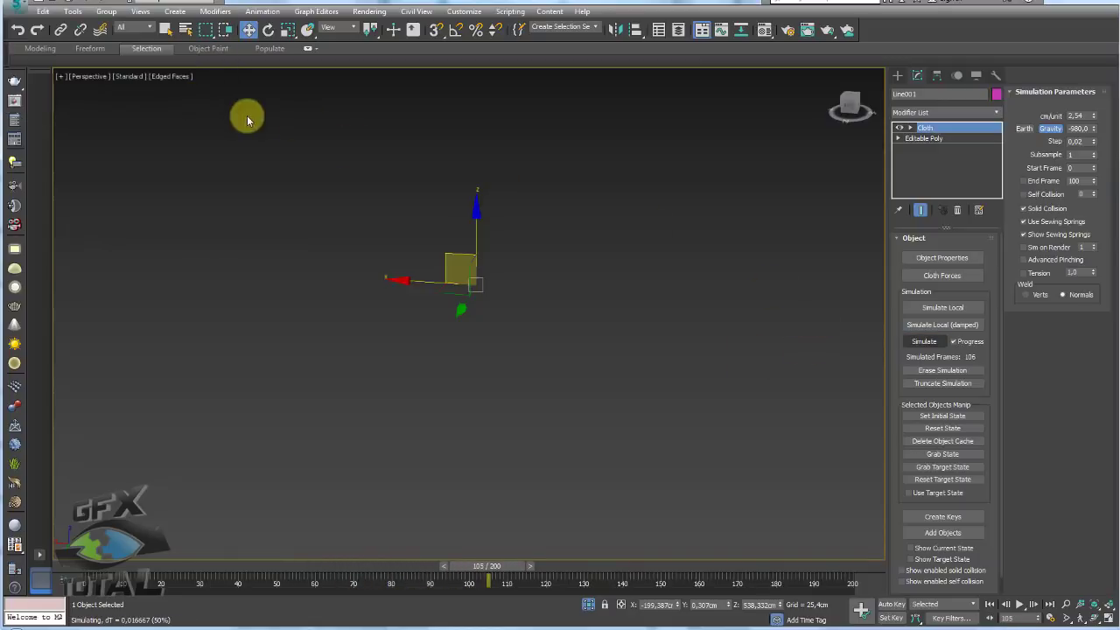
pyautogui.click(942, 371)
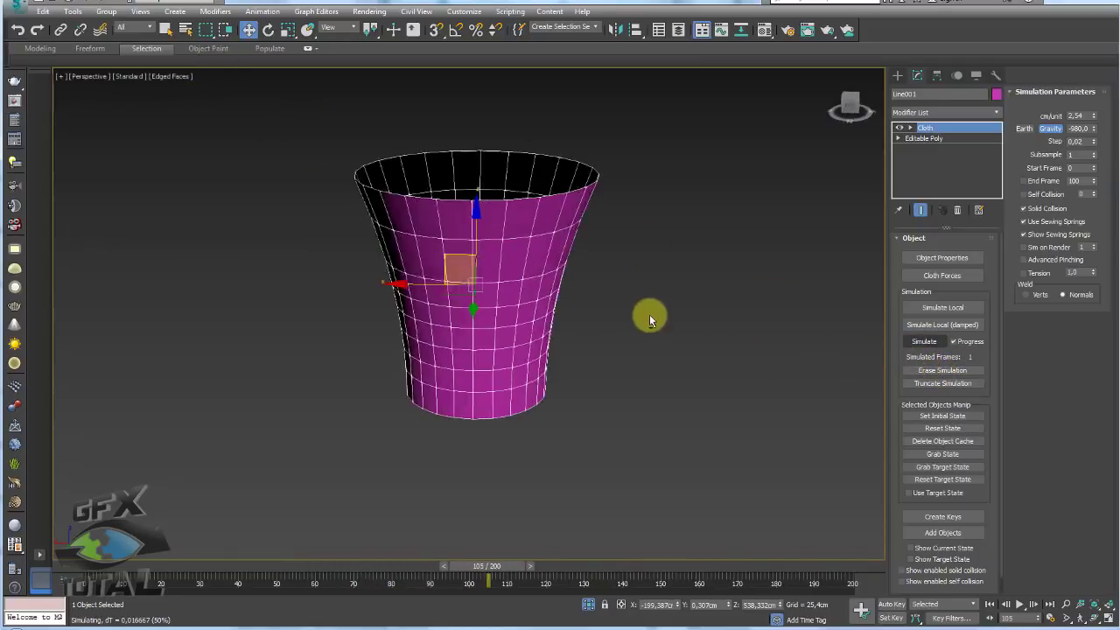
pyautogui.click(590, 606)
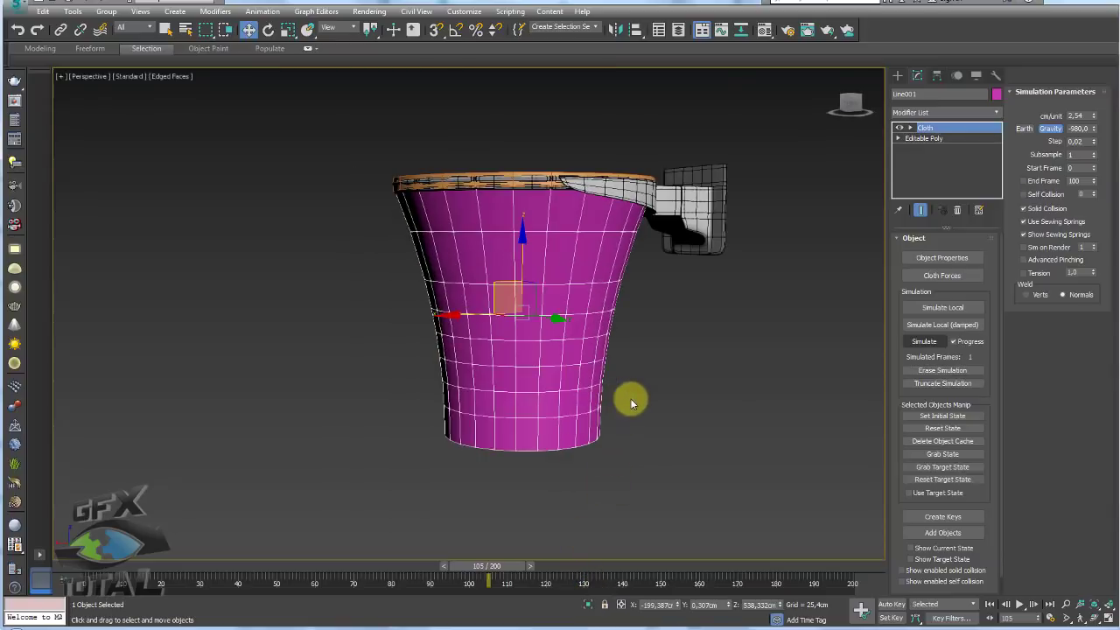
# - Unhide the patterned net and isolate it together with the cloth cup
pyautogui.rightClick(631, 399)
pyautogui.click(685, 353)
pyautogui.keyDown('ctrl'); pyautogui.click(566, 401); pyautogui.keyUp('ctrl')
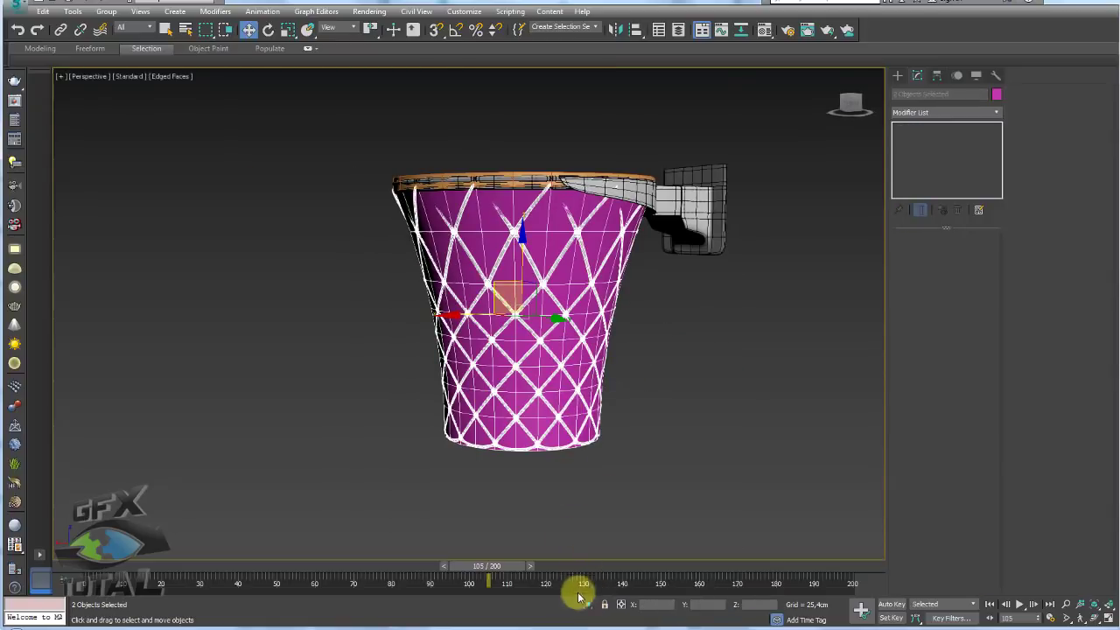
pyautogui.click(588, 606)
# - Isolate the net object Object014 and inspect its top attachment points
pyautogui.click(545, 240)
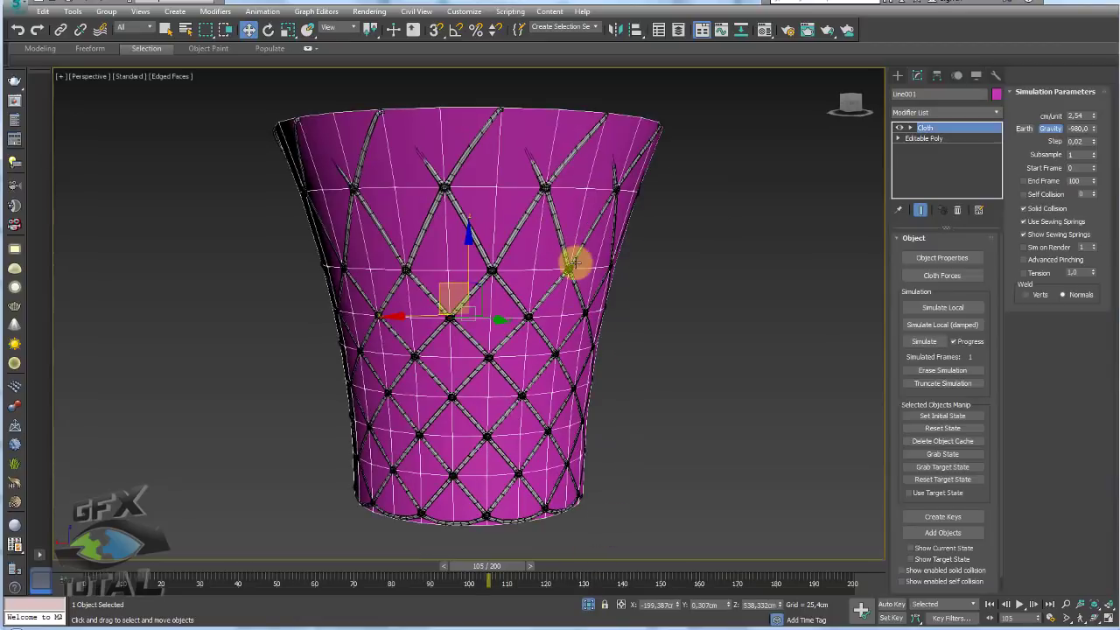
pyautogui.scroll(3, 505, 242)
pyautogui.scroll(1, 493, 210)
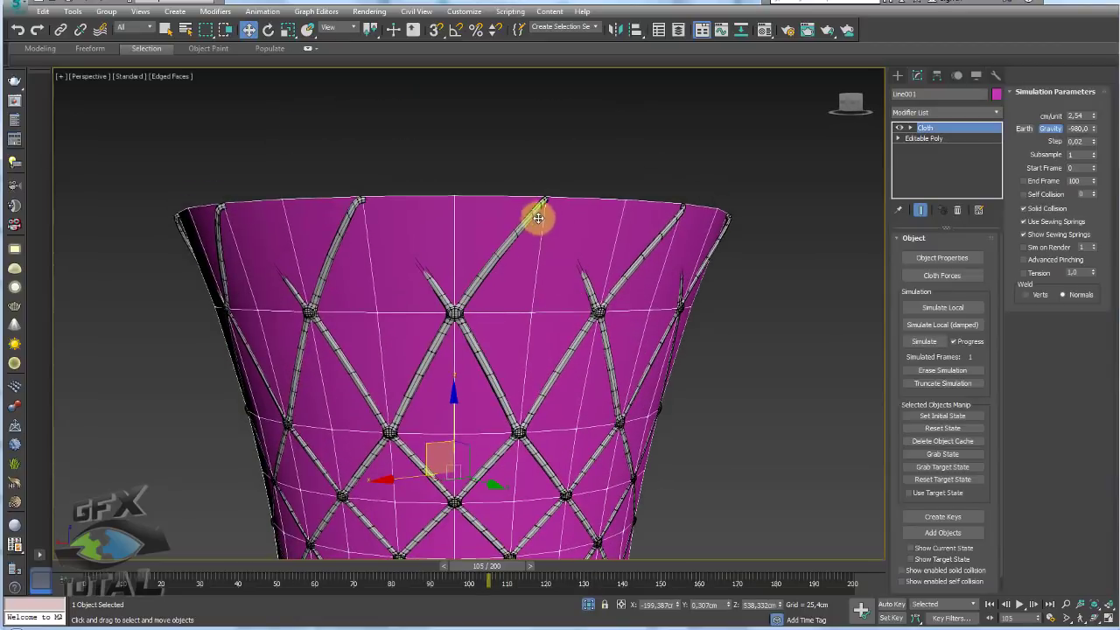
pyautogui.click(527, 219)
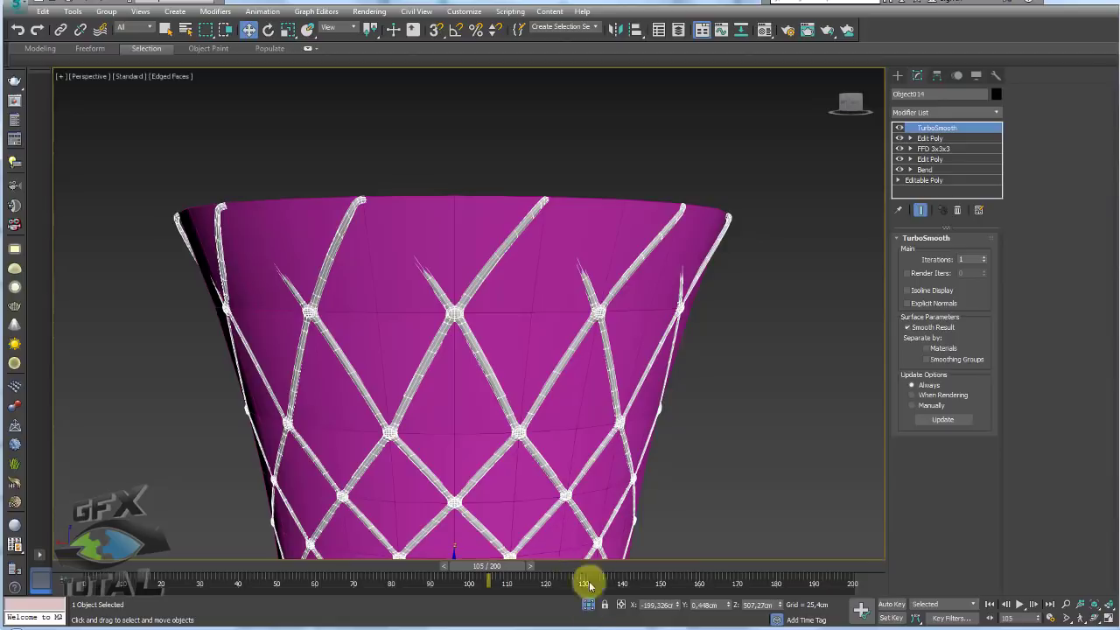
pyautogui.click(588, 610)
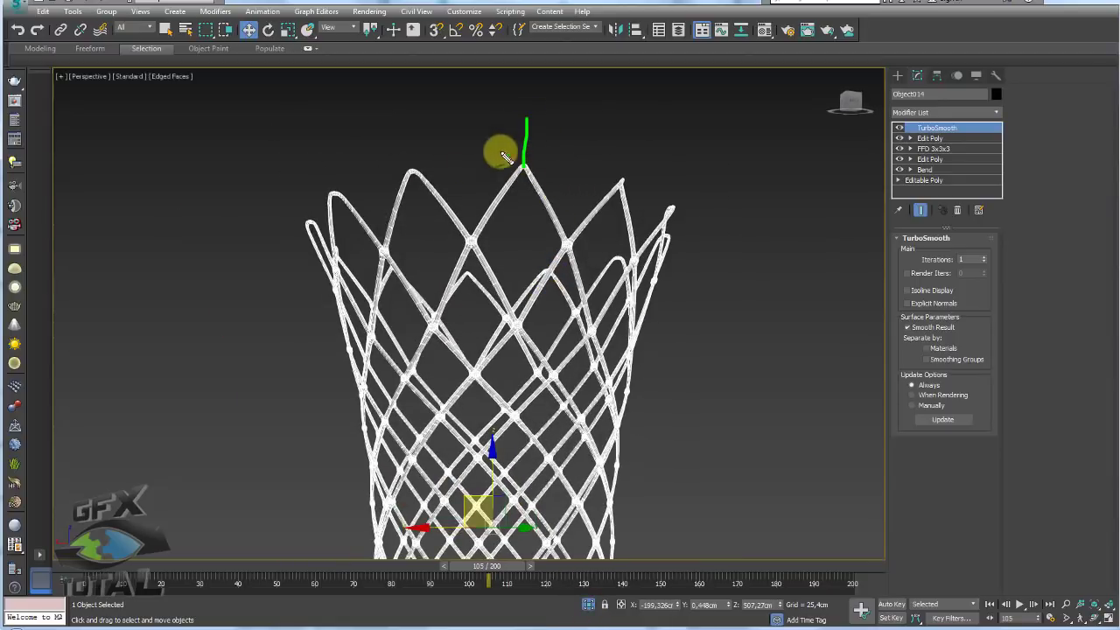
pyautogui.click(412, 175)
pyautogui.click(334, 197)
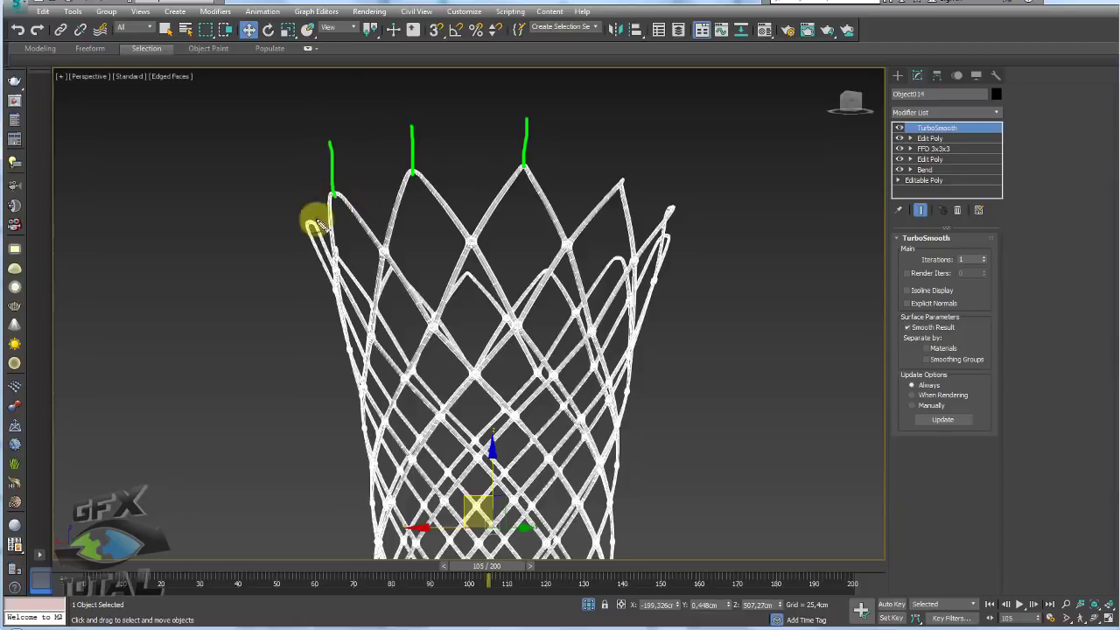
pyautogui.click(307, 224)
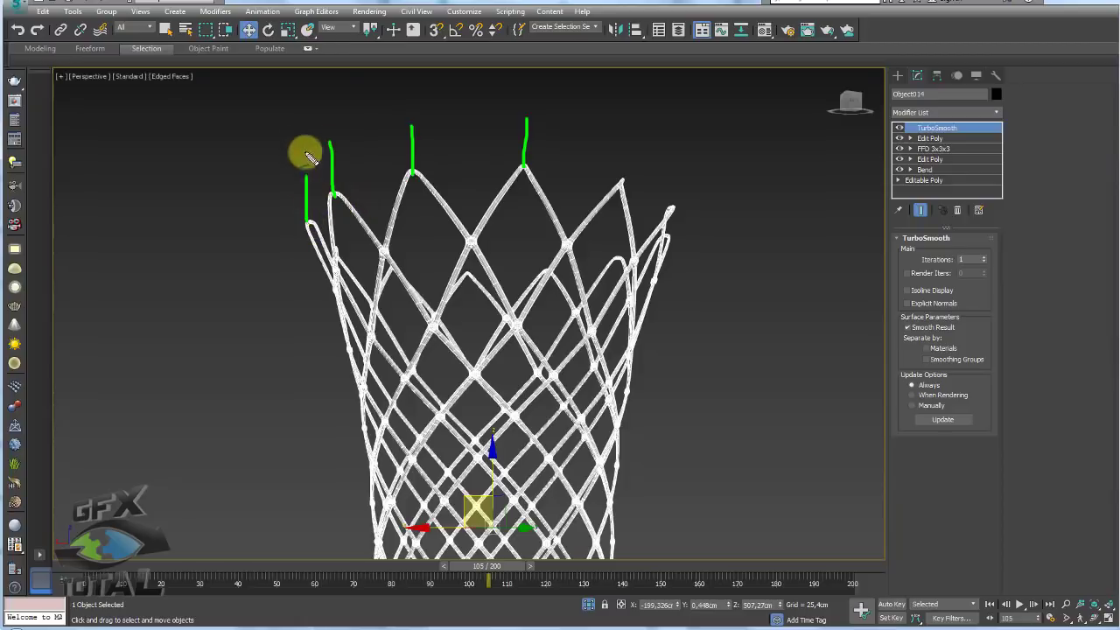
pyautogui.rightClick(701, 210)
# - Exit isolation, then isolate and select only the cloth cup Line001
pyautogui.hotkey('alt', 'q')
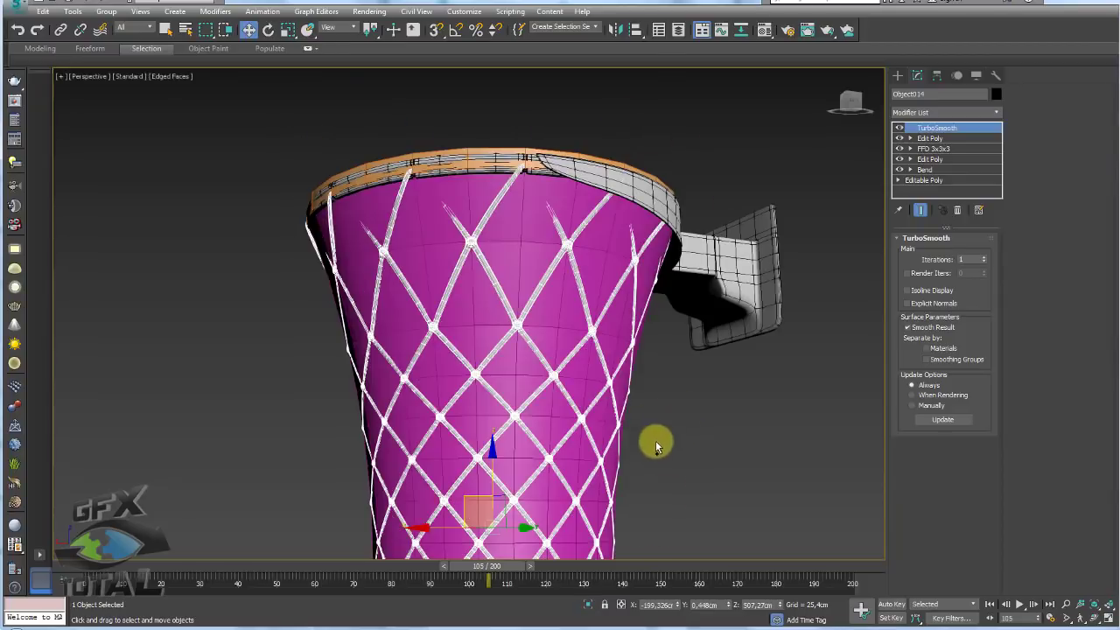
pyautogui.keyDown('ctrl'); pyautogui.click(500, 219); pyautogui.keyUp('ctrl')
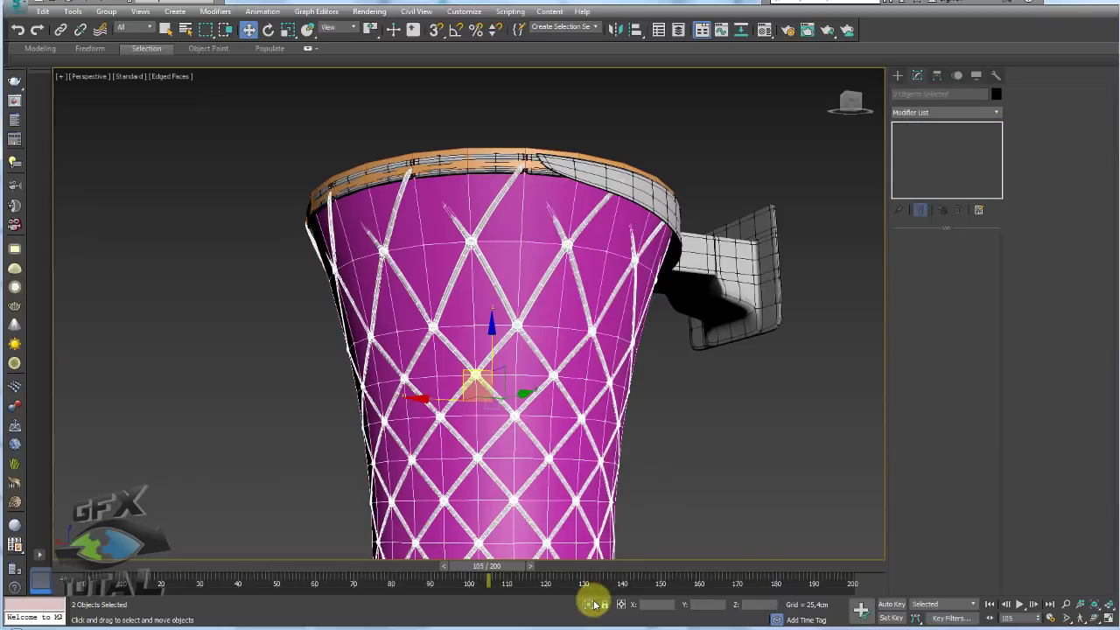
pyautogui.hotkey('alt', 'q')
pyautogui.scroll(3, 517, 231)
pyautogui.click(555, 225)
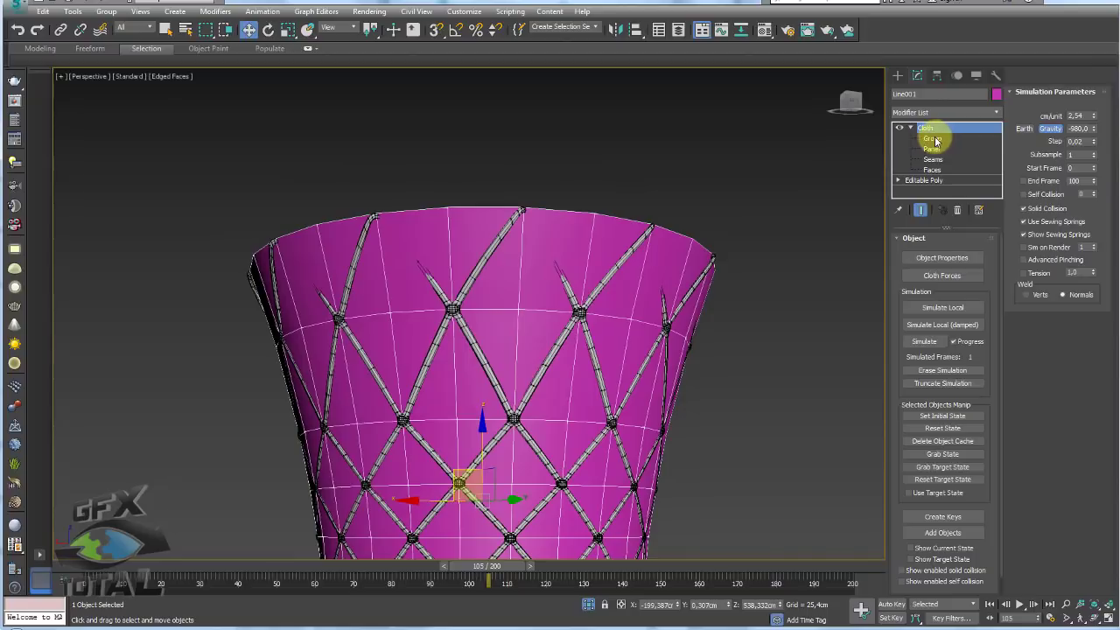
# - Enter the Cloth modifier's Group level and pick the first vertices on the cup's top edge
pyautogui.click(932, 139)
pyautogui.keyDown('alt'); pyautogui.moveTo(639, 202); pyautogui.dragTo(511, 130, button='middle'); pyautogui.keyUp('alt')
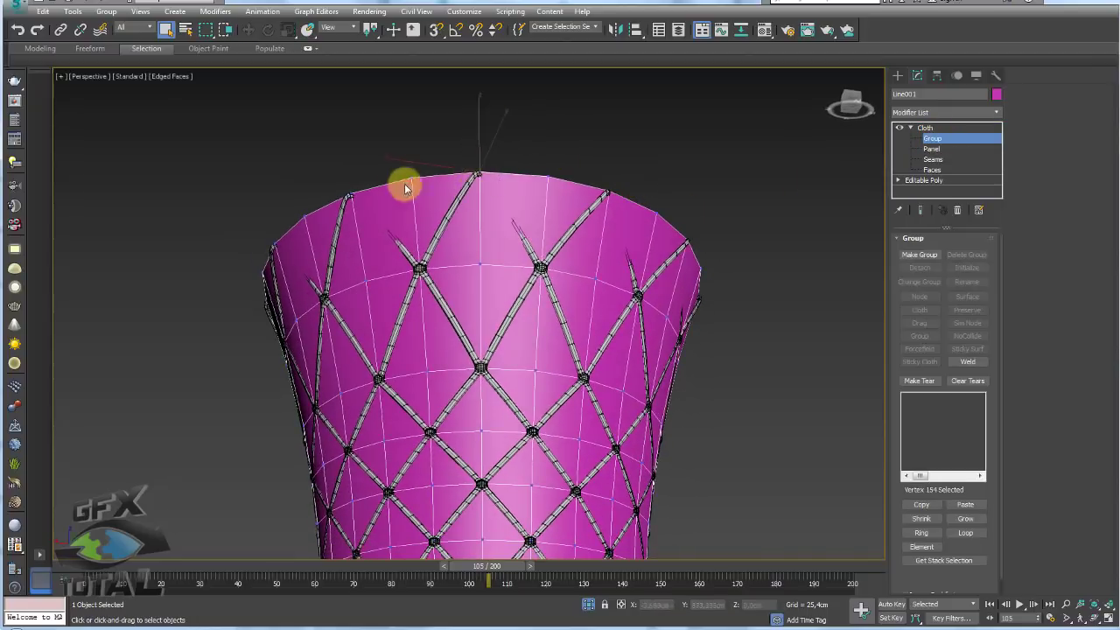
pyautogui.keyDown('alt'); pyautogui.moveTo(405, 187); pyautogui.dragTo(423, 112, button='middle'); pyautogui.keyUp('alt')
pyautogui.click(356, 129)
pyautogui.keyDown('alt'); pyautogui.moveTo(356, 129); pyautogui.dragTo(420, 202, button='middle'); pyautogui.keyUp('alt')
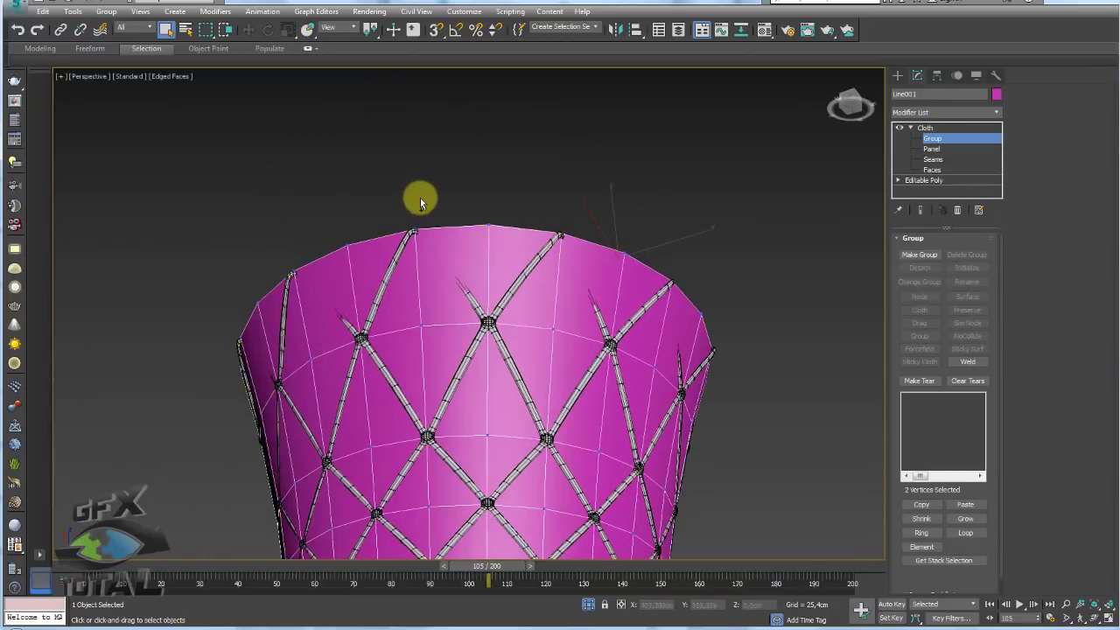
pyautogui.scroll(2, 406, 240)
pyautogui.scroll(-2, 427, 242)
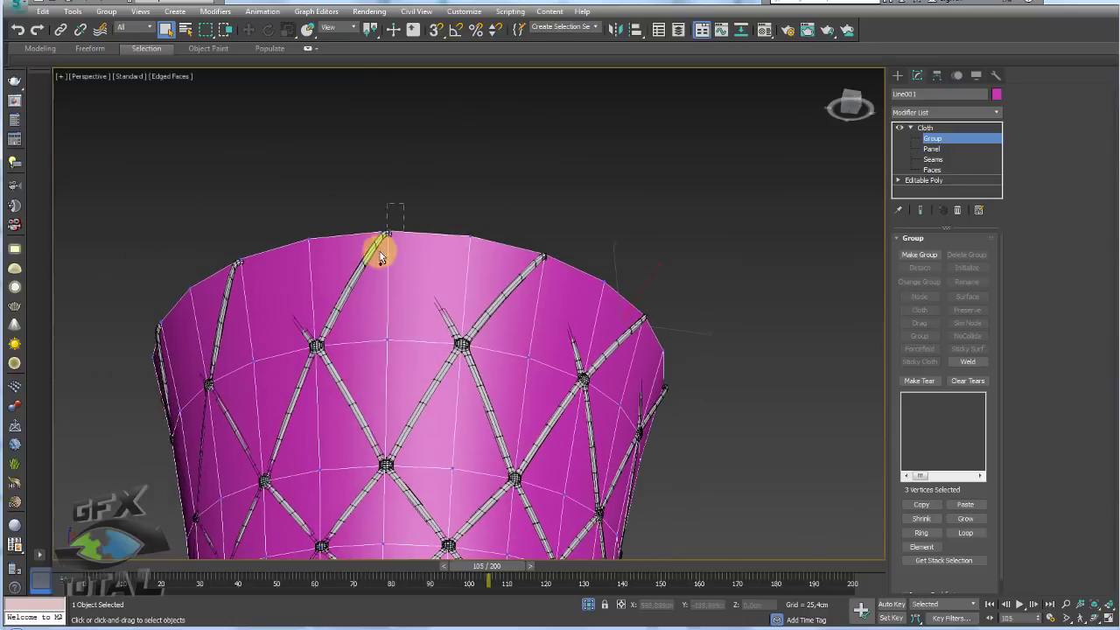
# - Add the remaining top-rim vertices around the cup until all 12 are selected
pyautogui.keyDown('ctrl'); pyautogui.click(379, 251); pyautogui.keyUp('ctrl')
pyautogui.scroll(2, 376, 258)
pyautogui.moveTo(367, 277); pyautogui.dragTo(500, 309, button='middle')
pyautogui.keyDown('ctrl'); pyautogui.click(428, 263); pyautogui.keyUp('ctrl')
pyautogui.moveTo(428, 262)
pyautogui.keyDown('alt'); pyautogui.mouseDown(button='middle')
pyautogui.moveTo(400, 283)
pyautogui.moveTo(373, 137)
pyautogui.moveTo(324, 212)
pyautogui.moveTo(414, 260)
pyautogui.mouseUp(button='middle'); pyautogui.keyUp('alt')
pyautogui.scroll(-2, 414, 261)
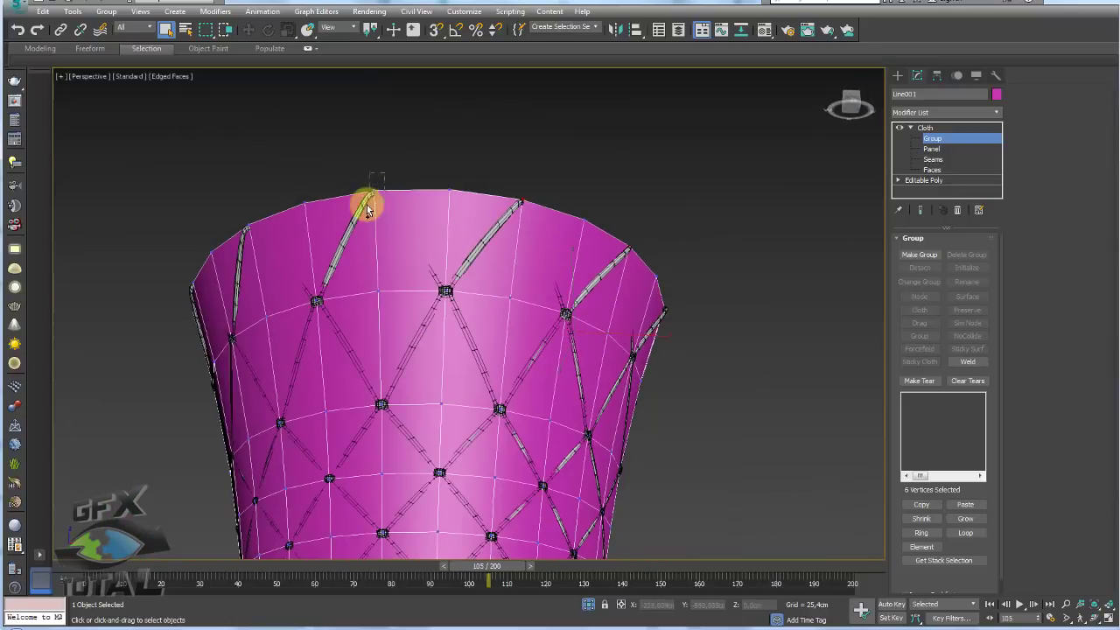
pyautogui.keyDown('ctrl'); pyautogui.click(367, 205); pyautogui.keyUp('ctrl')
pyautogui.moveTo(367, 205)
pyautogui.keyDown('alt'); pyautogui.mouseDown(button='middle')
pyautogui.moveTo(393, 225)
pyautogui.moveTo(438, 175)
pyautogui.mouseUp(button='middle'); pyautogui.keyUp('alt')
pyautogui.keyDown('alt'); pyautogui.moveTo(383, 208); pyautogui.dragTo(425, 130, button='middle'); pyautogui.keyUp('alt')
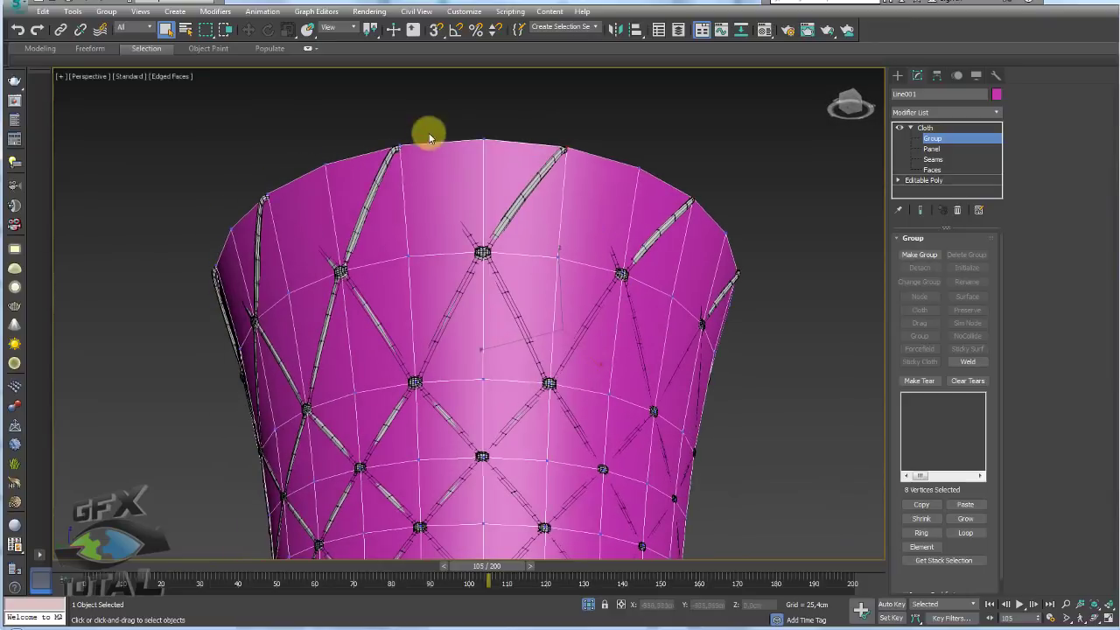
pyautogui.keyDown('ctrl'); pyautogui.click(376, 167); pyautogui.keyUp('ctrl')
pyautogui.keyDown('alt'); pyautogui.moveTo(376, 168); pyautogui.dragTo(441, 180, button='middle'); pyautogui.keyUp('alt')
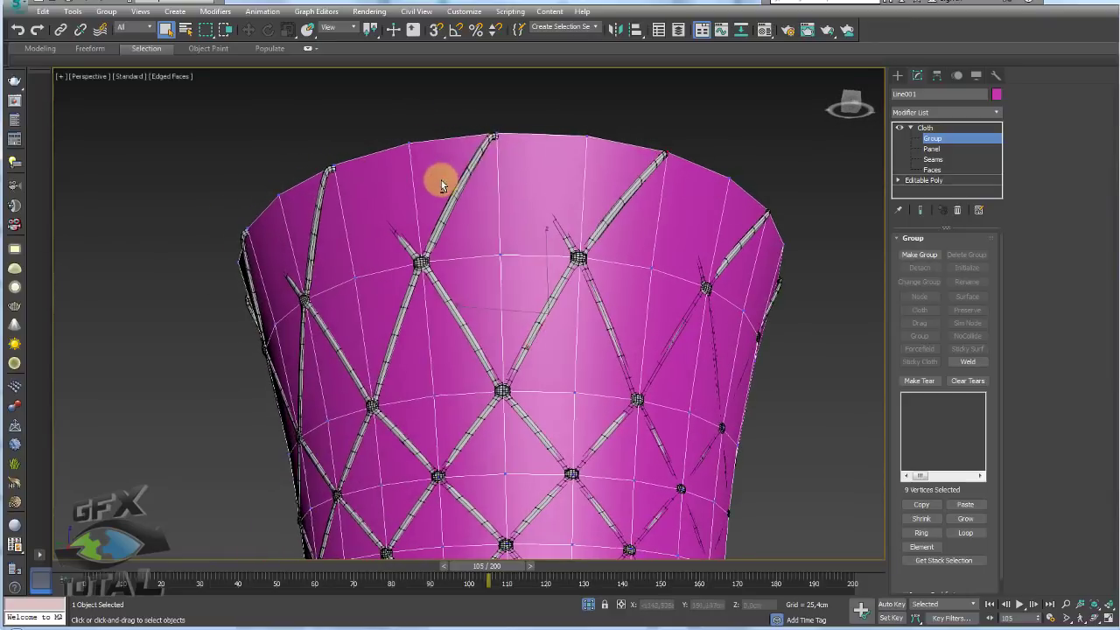
pyautogui.keyDown('ctrl'); pyautogui.click(339, 154); pyautogui.keyUp('ctrl')
pyautogui.moveTo(339, 154)
pyautogui.keyDown('alt'); pyautogui.mouseDown(button='middle')
pyautogui.moveTo(371, 183)
pyautogui.moveTo(438, 140)
pyautogui.moveTo(500, 248)
pyautogui.mouseUp(button='middle'); pyautogui.keyUp('alt')
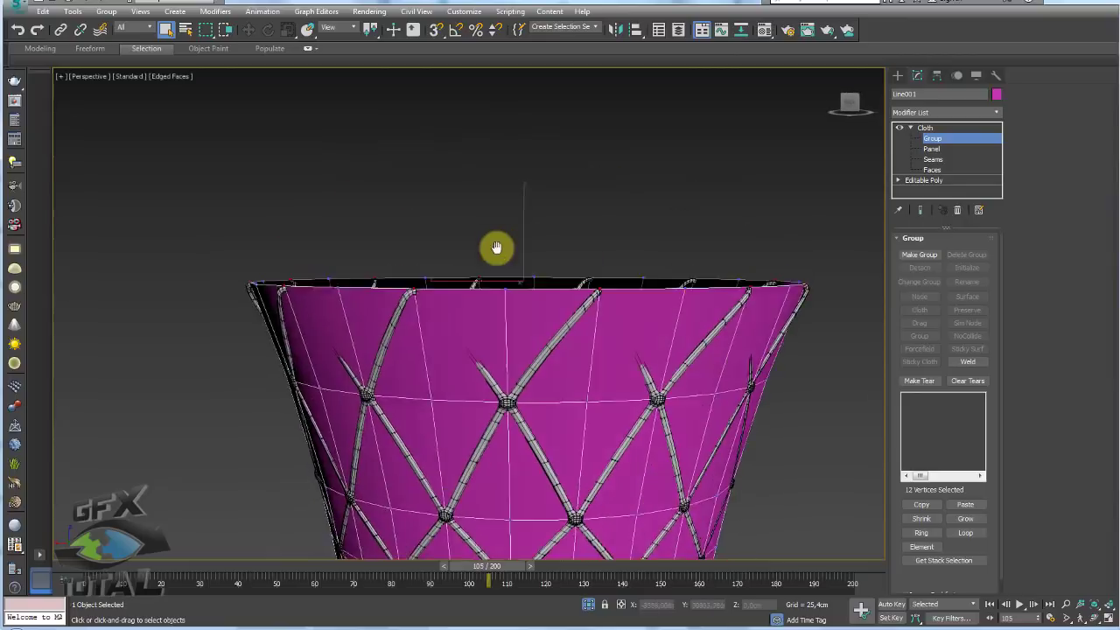
pyautogui.scroll(-2, 462, 192)
pyautogui.keyDown('alt'); pyautogui.moveTo(462, 193); pyautogui.dragTo(458, 218, button='middle'); pyautogui.keyUp('alt')
pyautogui.scroll(3, 490, 293)
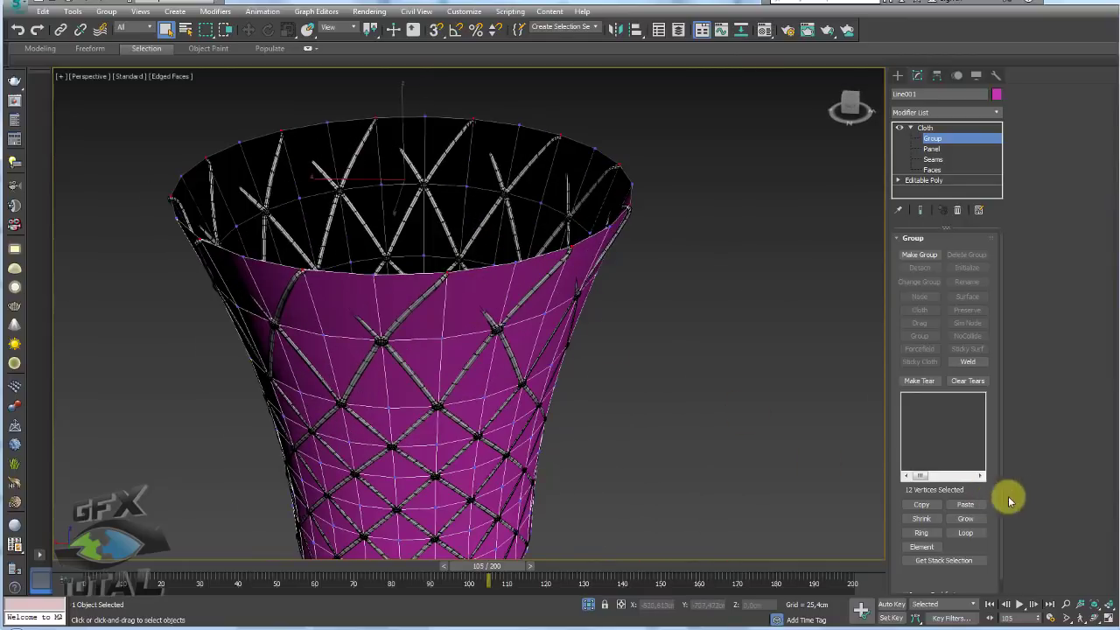
# - Make a cloth group named 'trava' from the selected rim vertices and set it to Preserve
pyautogui.click(924, 254)
pyautogui.write('trava')
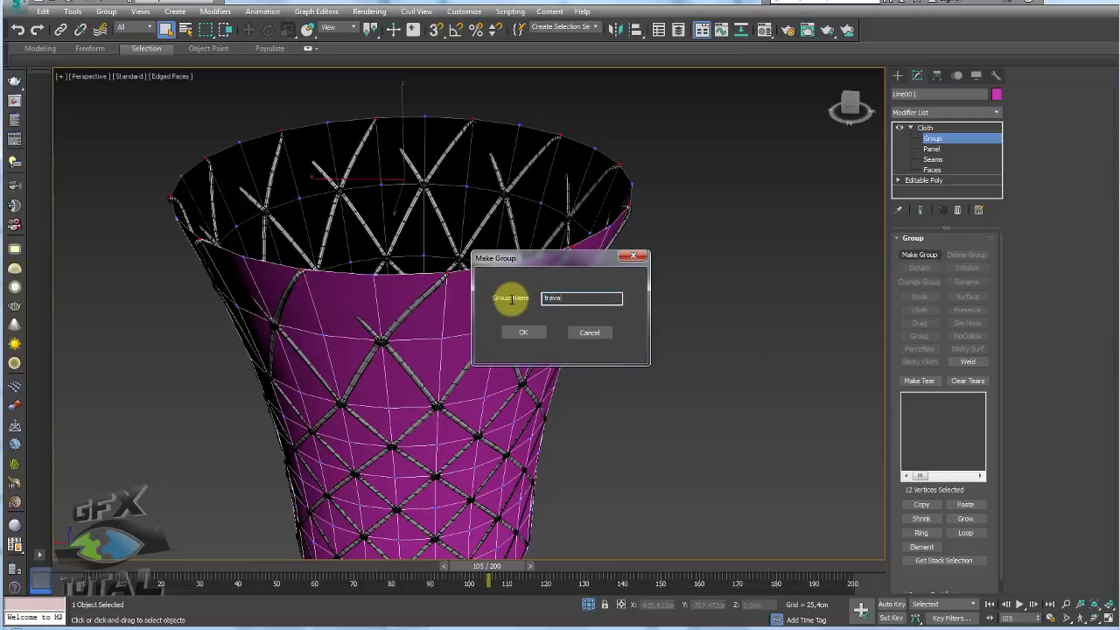
pyautogui.press('Return')
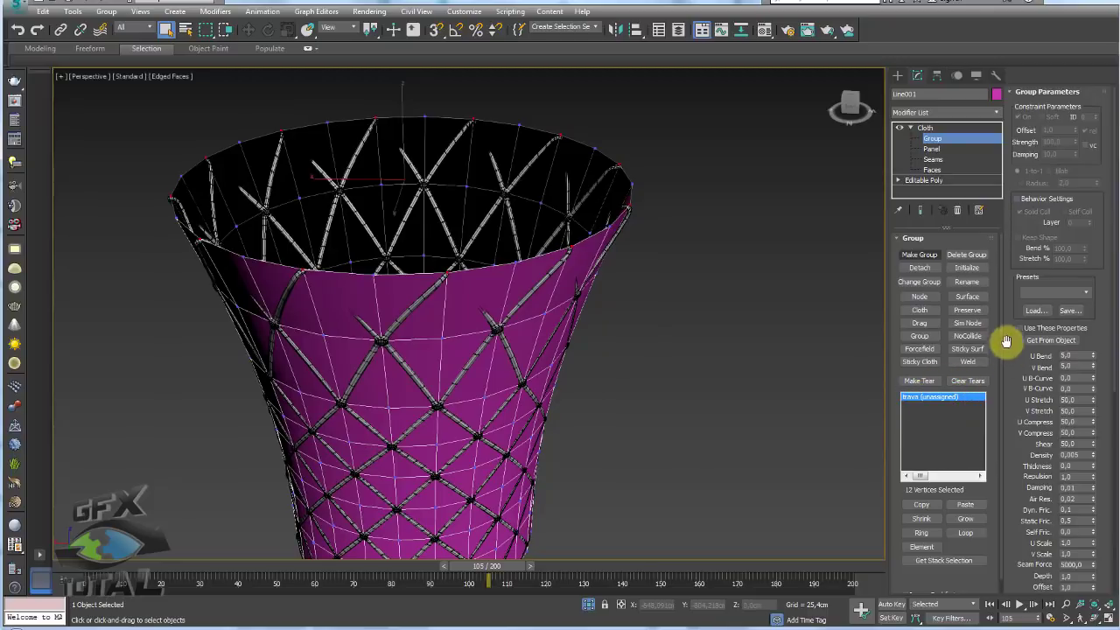
pyautogui.click(968, 311)
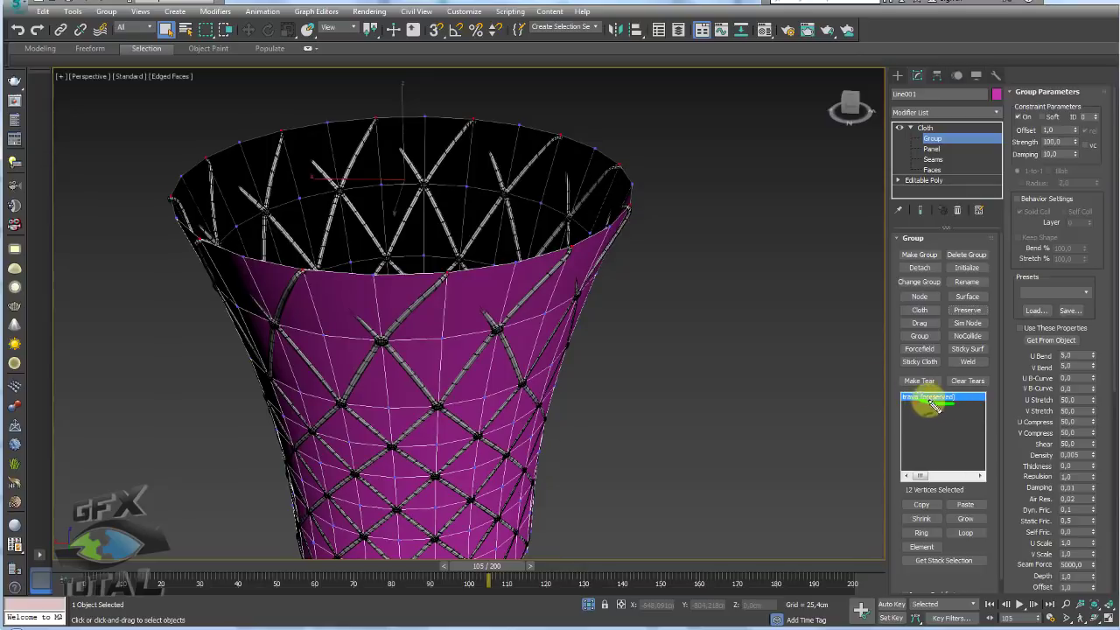
pyautogui.scroll(-2, 690, 378)
pyautogui.scroll(-3, 662, 364)
pyautogui.scroll(-2, 717, 334)
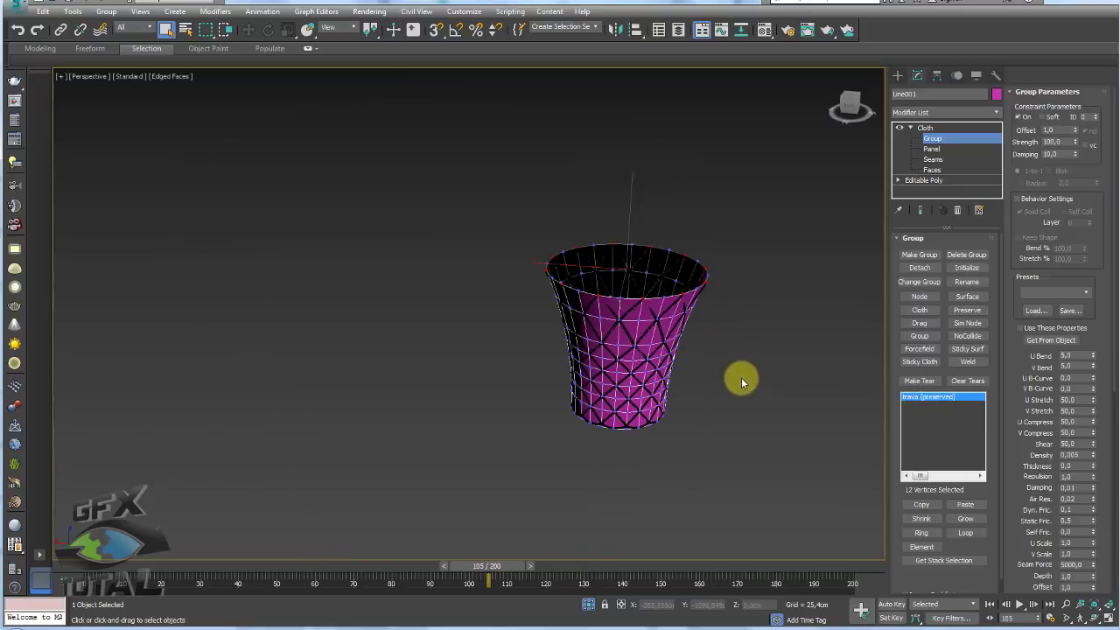
pyautogui.scroll(3, 726, 377)
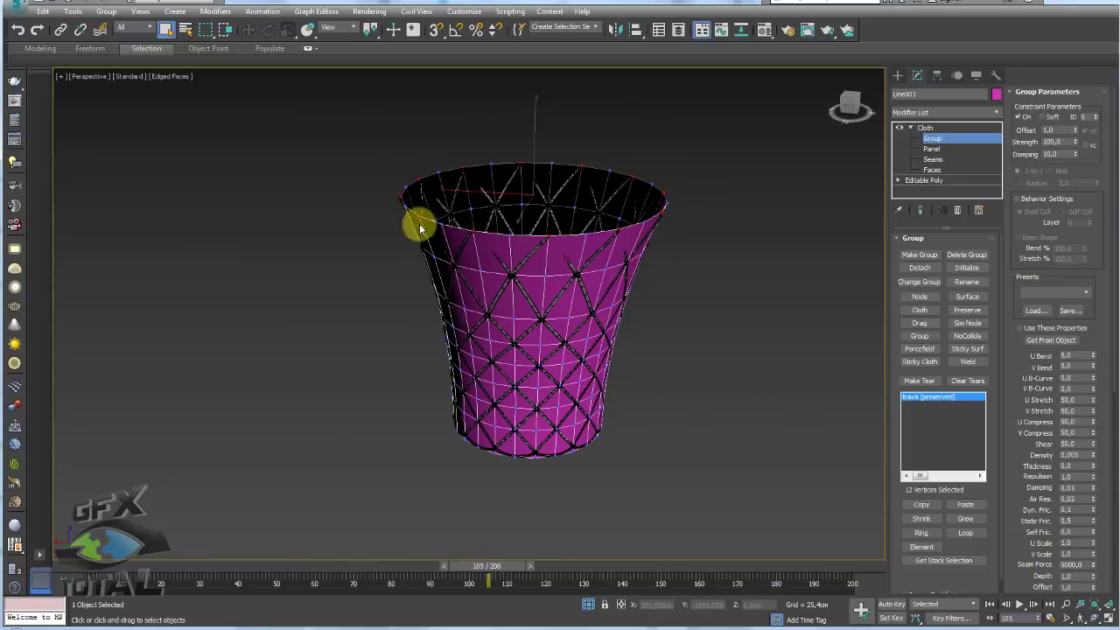
# - Run a test cloth simulation of the cup to frame 81, inspect it, then erase it
pyautogui.click(925, 128)
pyautogui.moveTo(305, 242)
pyautogui.keyDown('alt'); pyautogui.mouseDown(button='middle')
pyautogui.moveTo(538, 250)
pyautogui.moveTo(655, 311)
pyautogui.mouseUp(button='middle'); pyautogui.keyUp('alt')
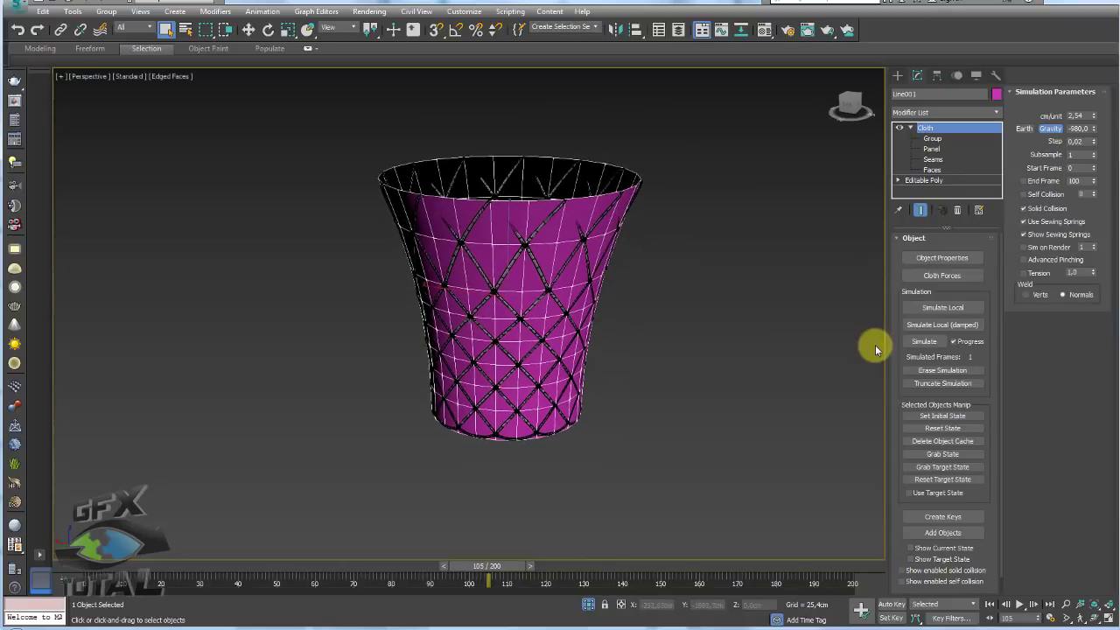
pyautogui.click(925, 343)
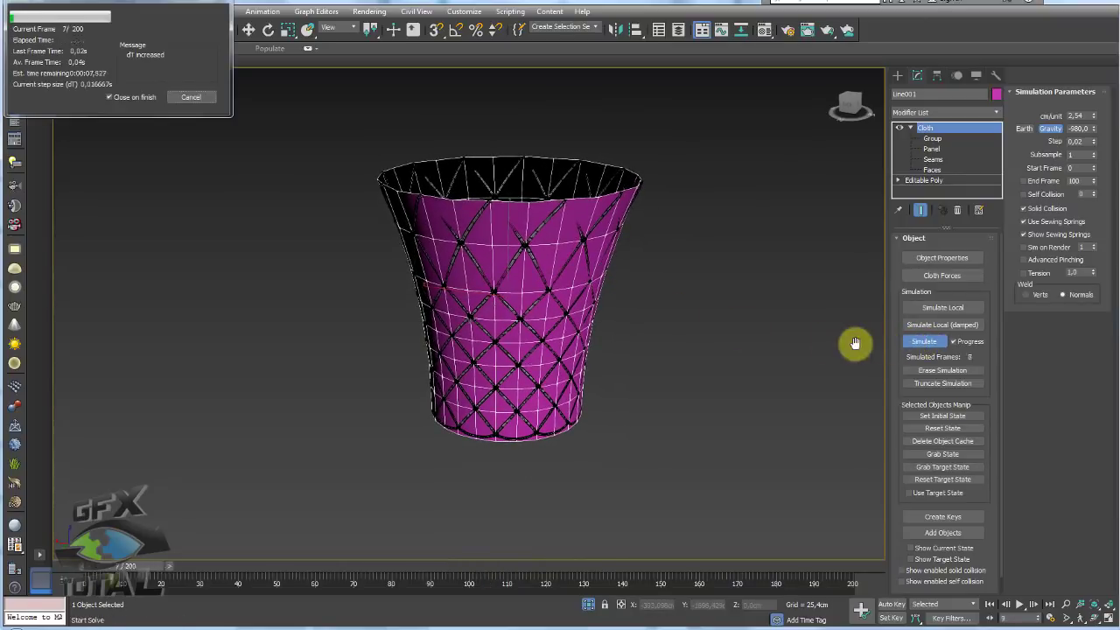
pyautogui.click(191, 97)
pyautogui.moveTo(642, 237)
pyautogui.keyDown('alt'); pyautogui.mouseDown(button='middle')
pyautogui.moveTo(621, 263)
pyautogui.moveTo(537, 175)
pyautogui.moveTo(598, 250)
pyautogui.mouseUp(button='middle'); pyautogui.keyUp('alt')
pyautogui.scroll(3, 530, 182)
pyautogui.scroll(-3, 639, 280)
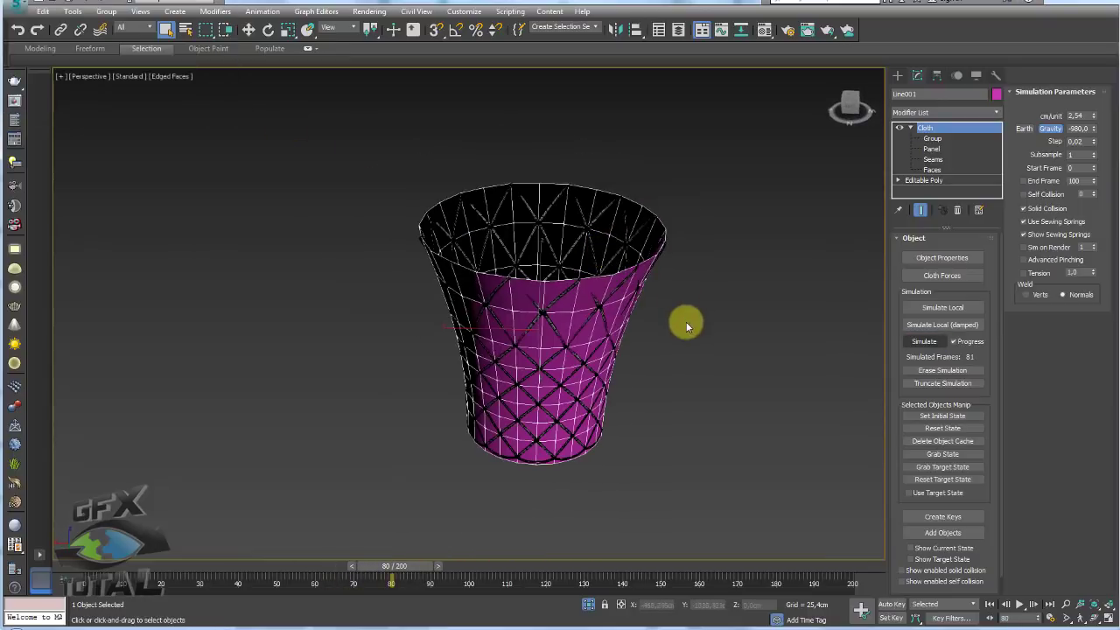
pyautogui.keyDown('alt'); pyautogui.moveTo(683, 318); pyautogui.dragTo(675, 370, button='middle'); pyautogui.keyUp('alt')
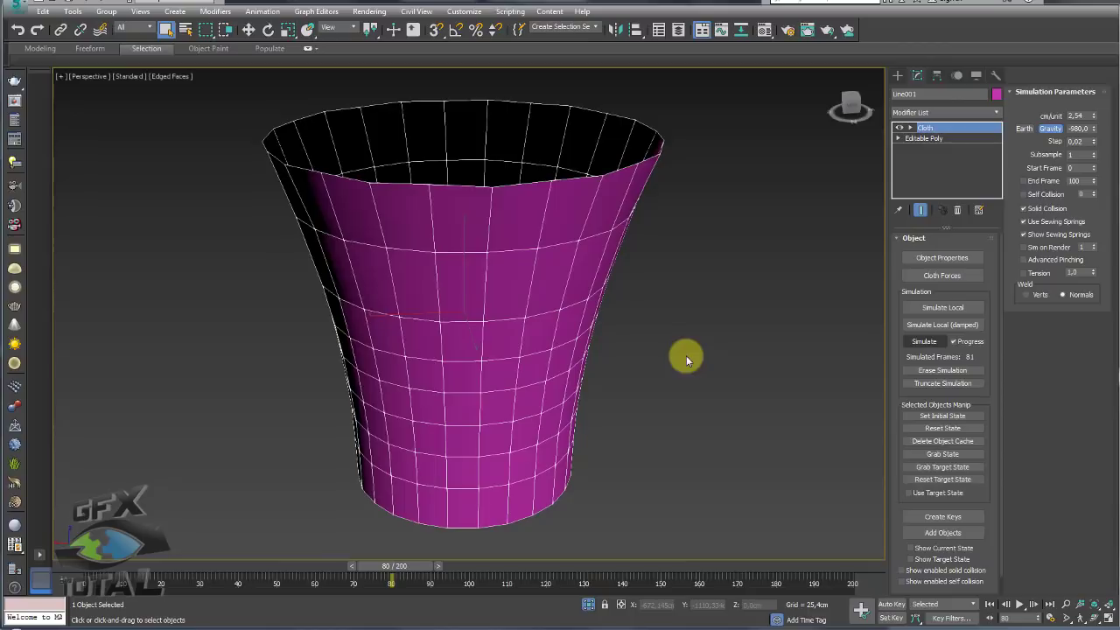
pyautogui.click(943, 371)
pyautogui.scroll(-5, 661, 354)
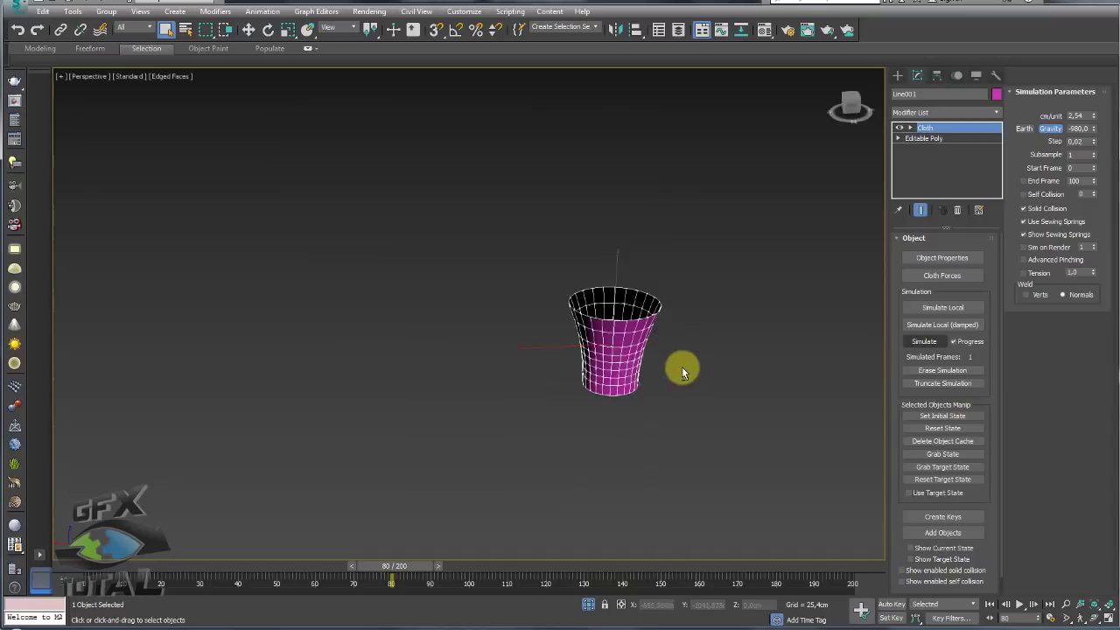
# - Unhide all objects, frame the scene and return the time slider to the first frame
pyautogui.rightClick(692, 327)
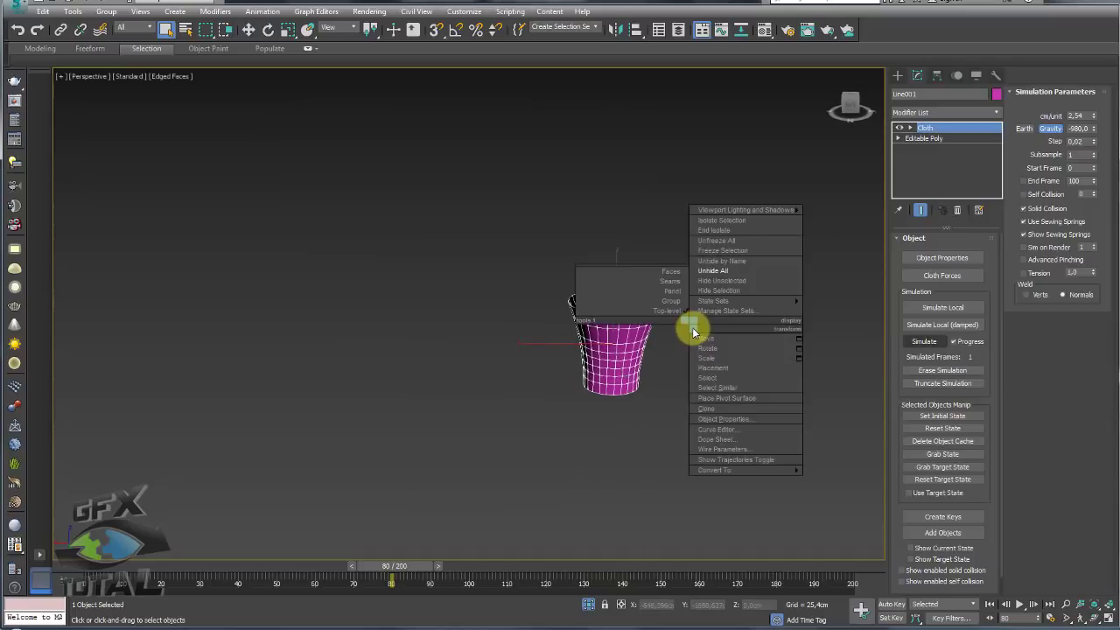
pyautogui.click(718, 273)
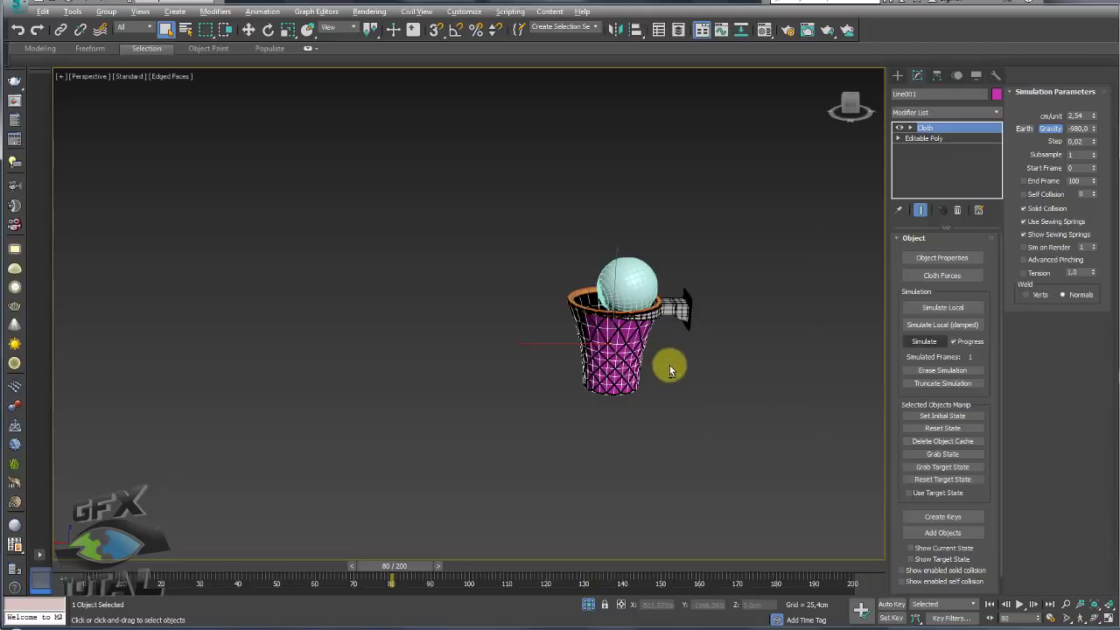
pyautogui.moveTo(610, 329)
pyautogui.keyDown('alt'); pyautogui.mouseDown(button='middle')
pyautogui.moveTo(651, 388)
pyautogui.moveTo(570, 472)
pyautogui.mouseUp(button='middle'); pyautogui.keyUp('alt')
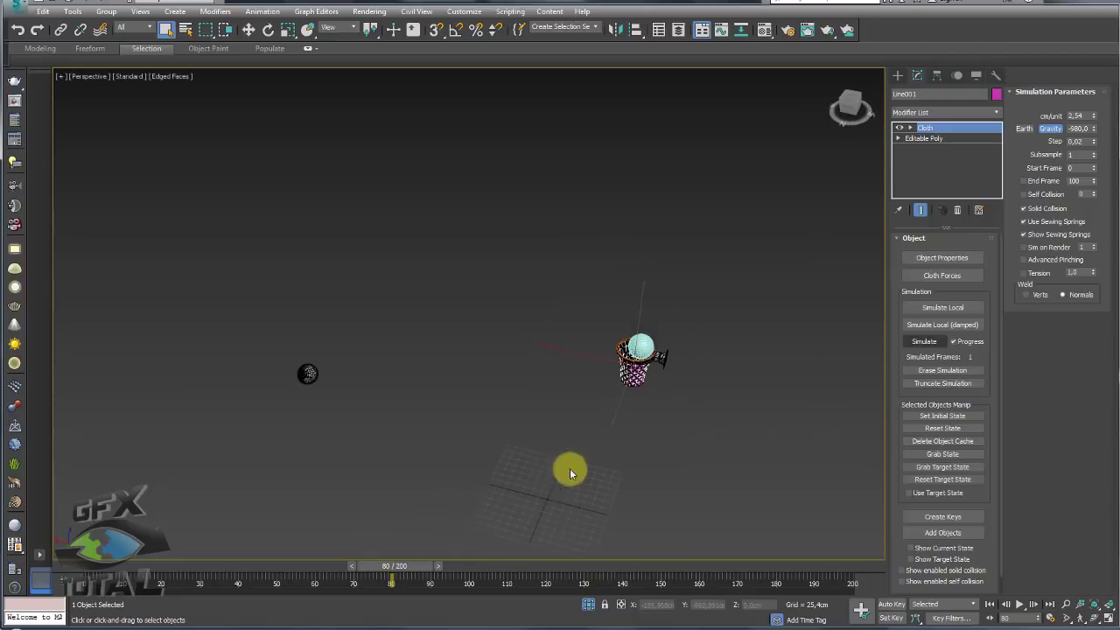
pyautogui.moveTo(419, 564); pyautogui.dragTo(115, 569)
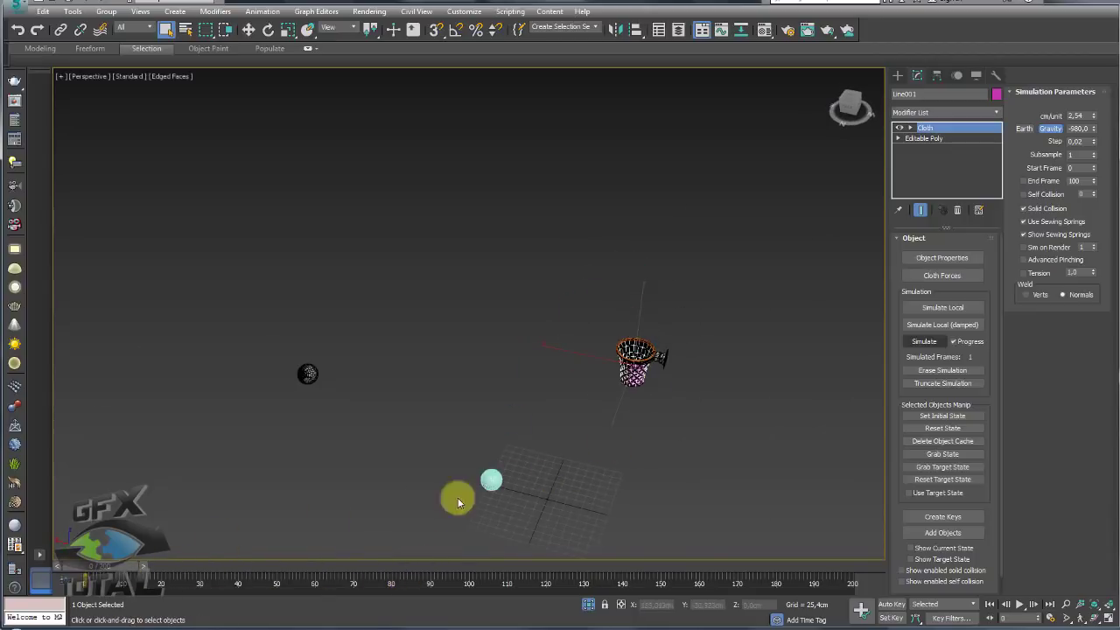
pyautogui.scroll(3, 660, 426)
pyautogui.scroll(3, 636, 345)
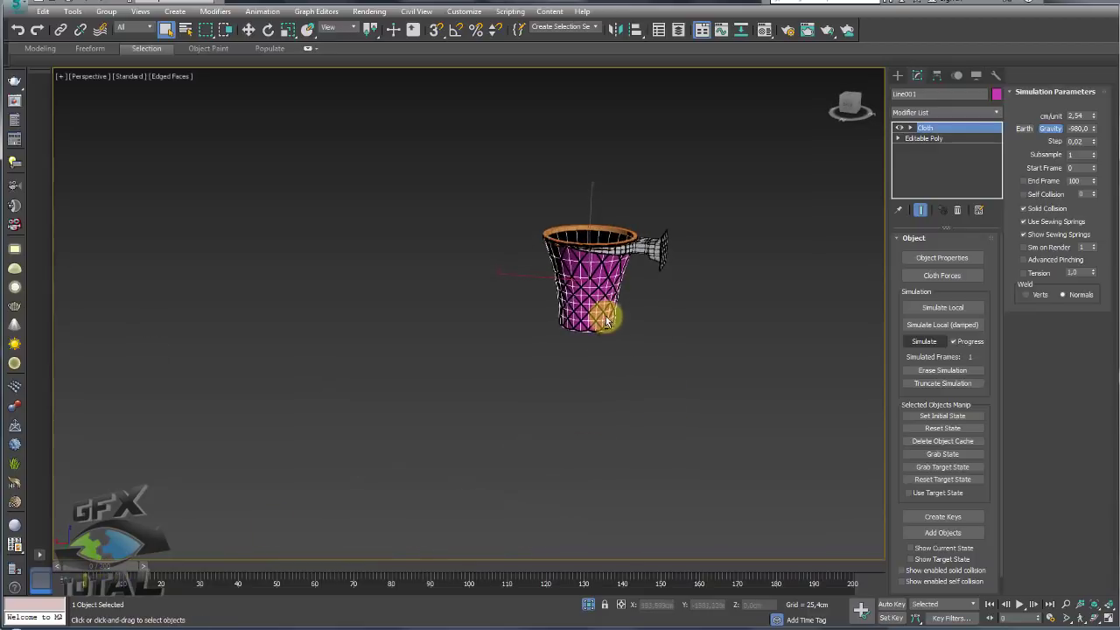
pyautogui.scroll(3, 603, 320)
pyautogui.scroll(-5, 672, 240)
# - Region-select the cup and sphere, isolate them, and select the net Line001
pyautogui.moveTo(368, 508); pyautogui.dragTo(551, 411)
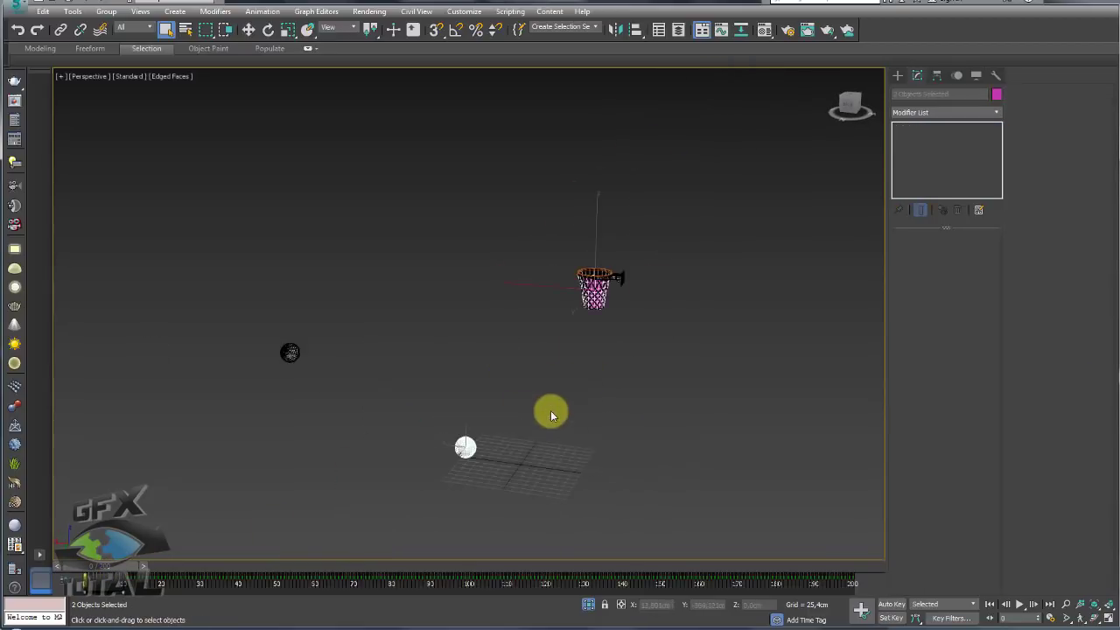
pyautogui.click(587, 604)
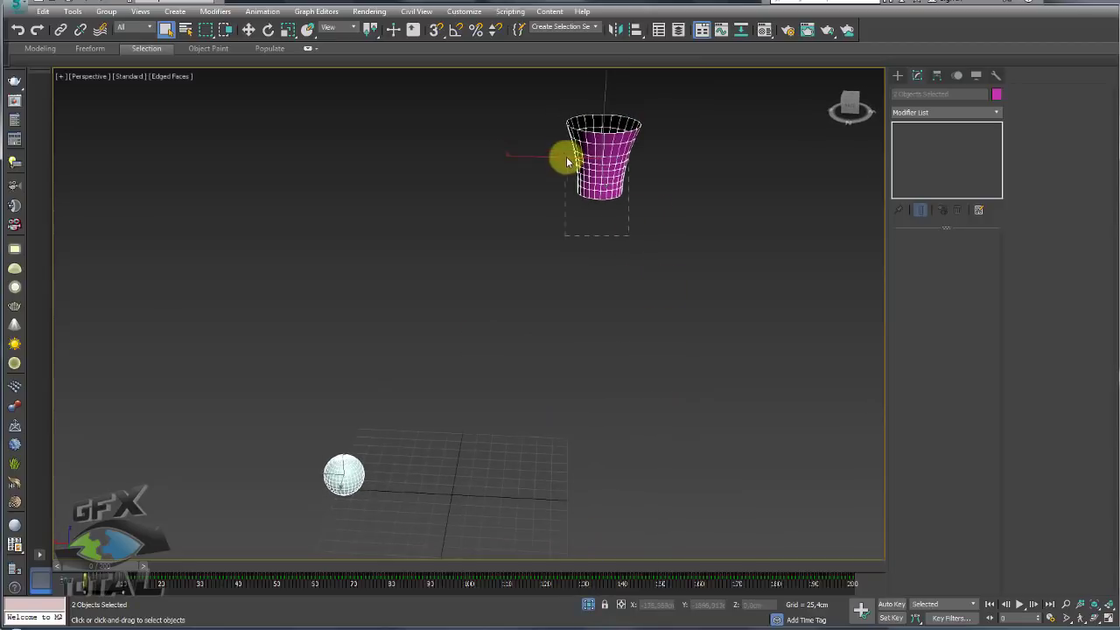
pyautogui.click(566, 160)
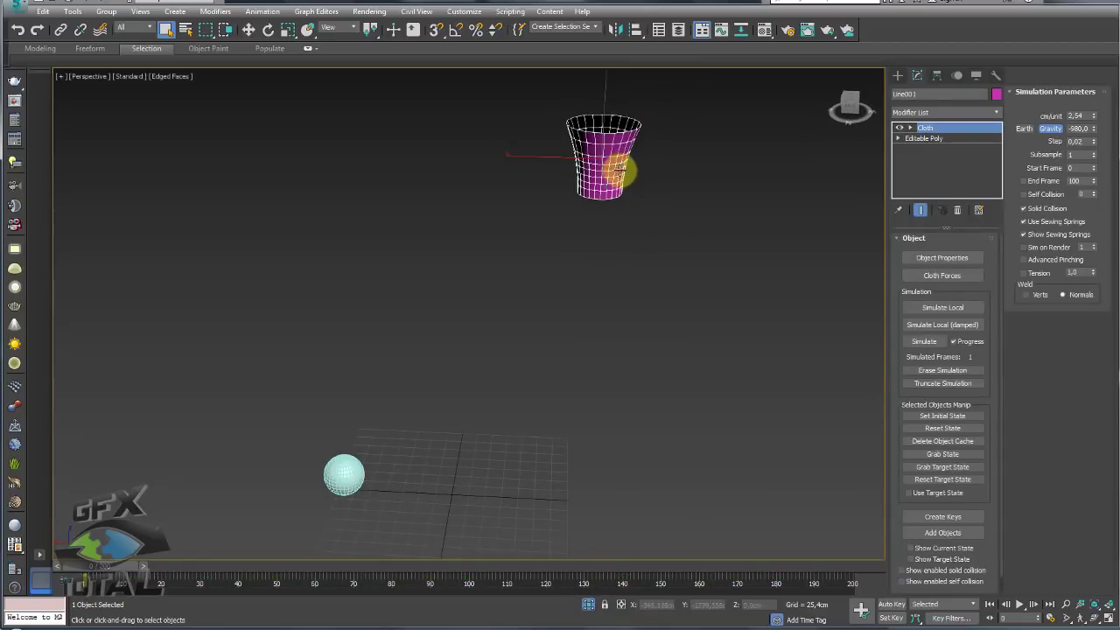
# - Add Sphere002 to the cloth simulation via Object Properties as a Collision Object
pyautogui.moveTo(619, 173); pyautogui.dragTo(640, 223, button='middle')
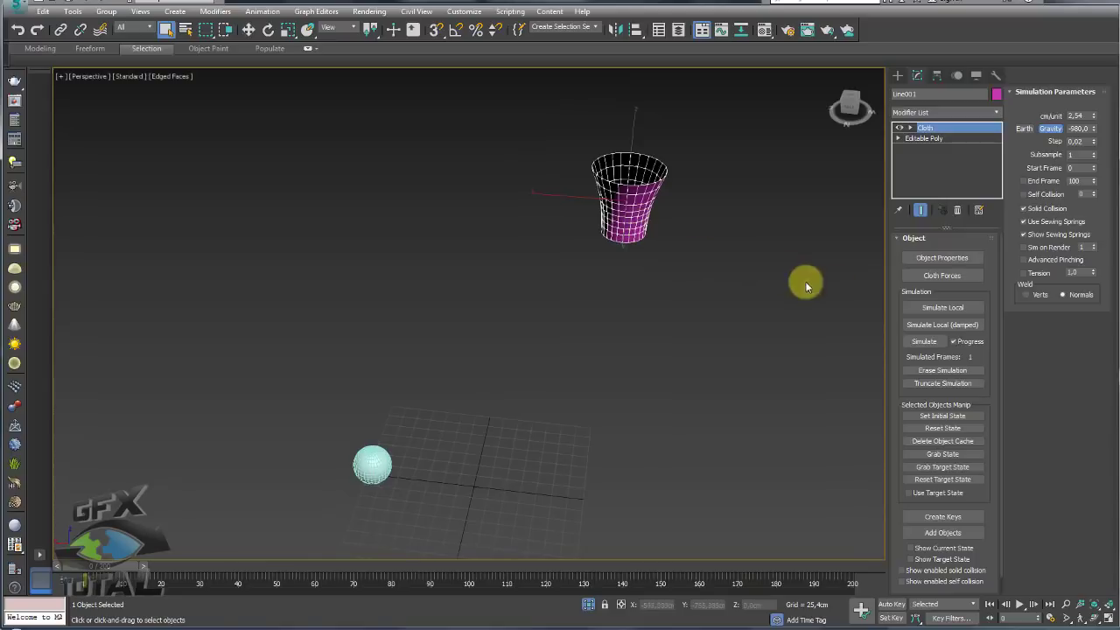
pyautogui.click(943, 259)
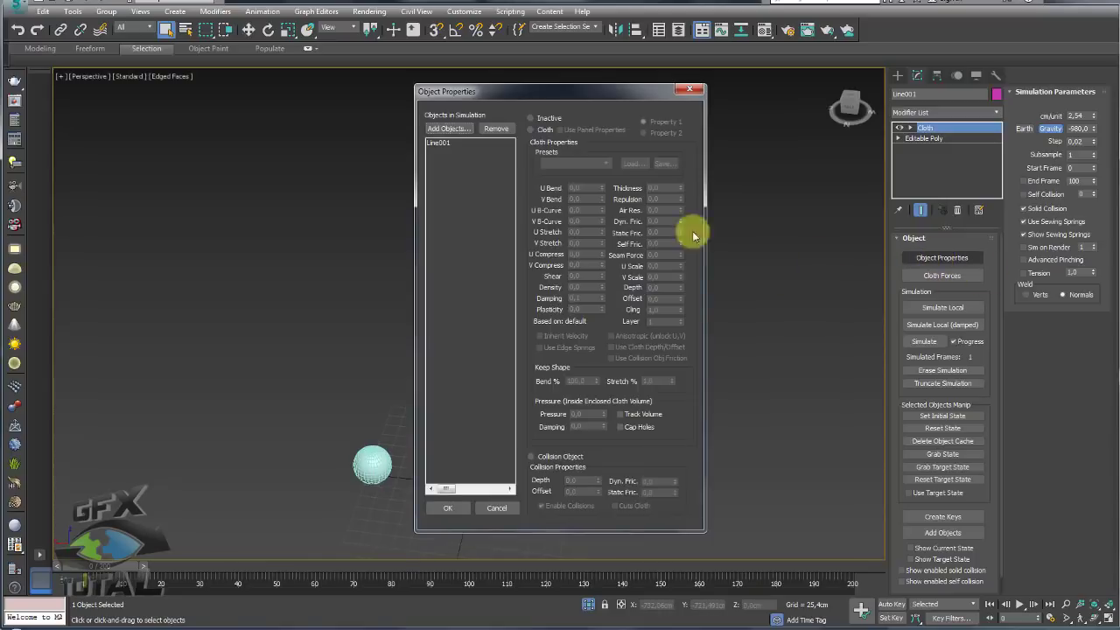
pyautogui.moveTo(490, 88); pyautogui.dragTo(662, 76)
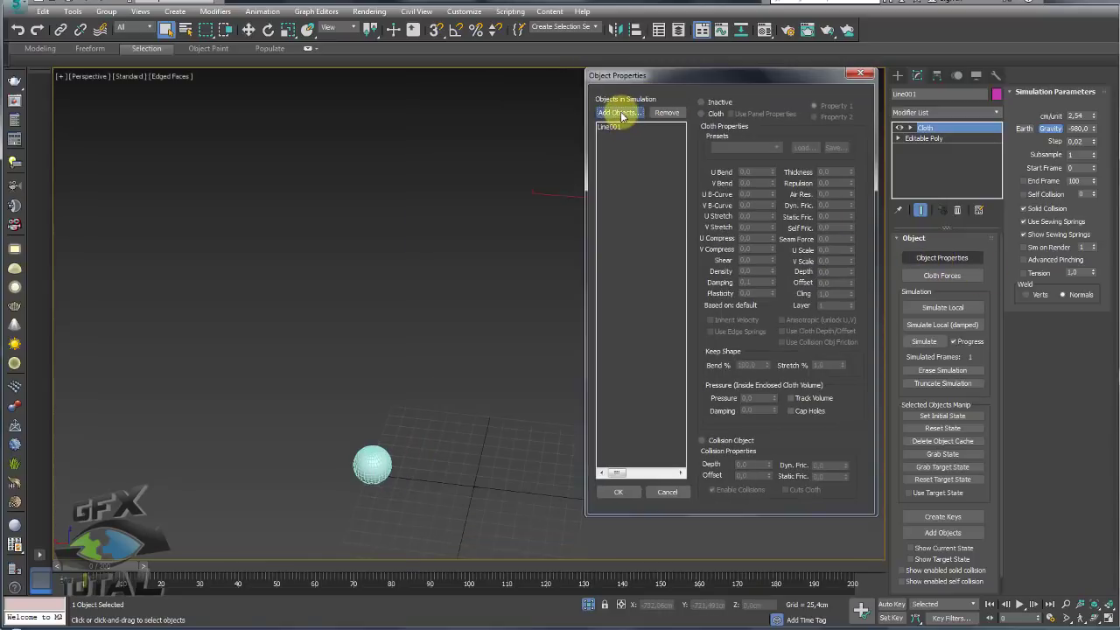
pyautogui.click(621, 113)
pyautogui.click(50, 68)
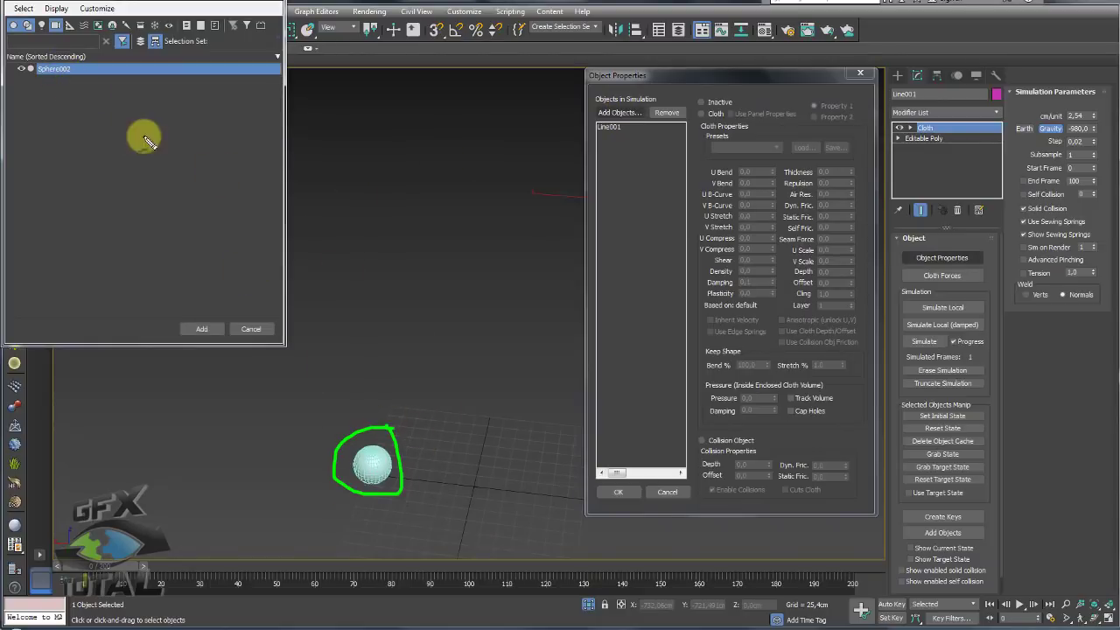
pyautogui.click(201, 328)
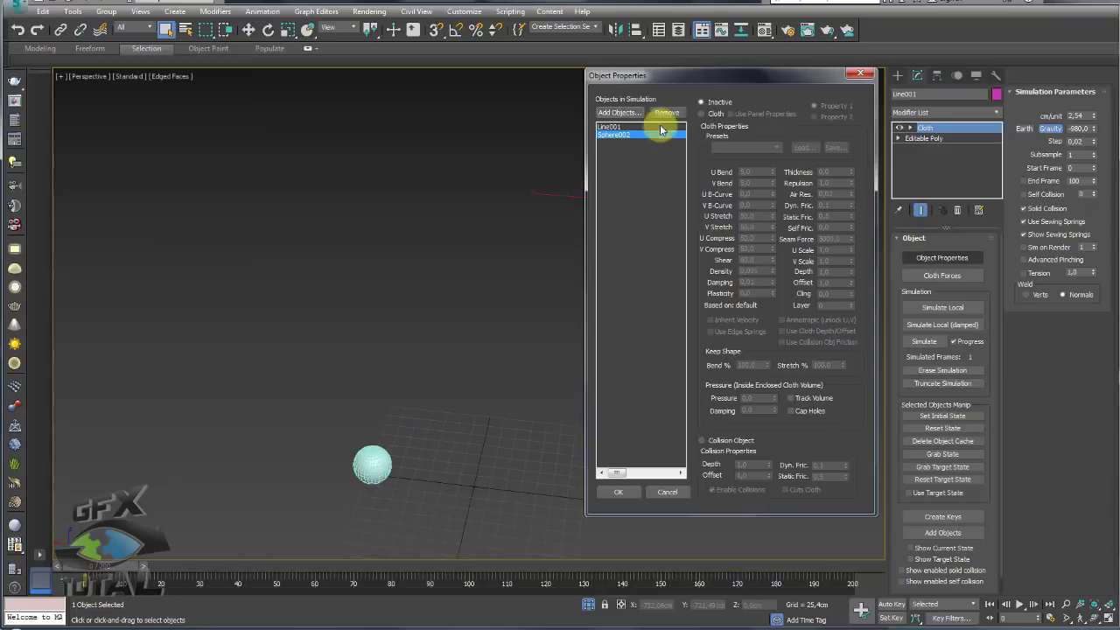
pyautogui.moveTo(684, 84); pyautogui.dragTo(624, 93)
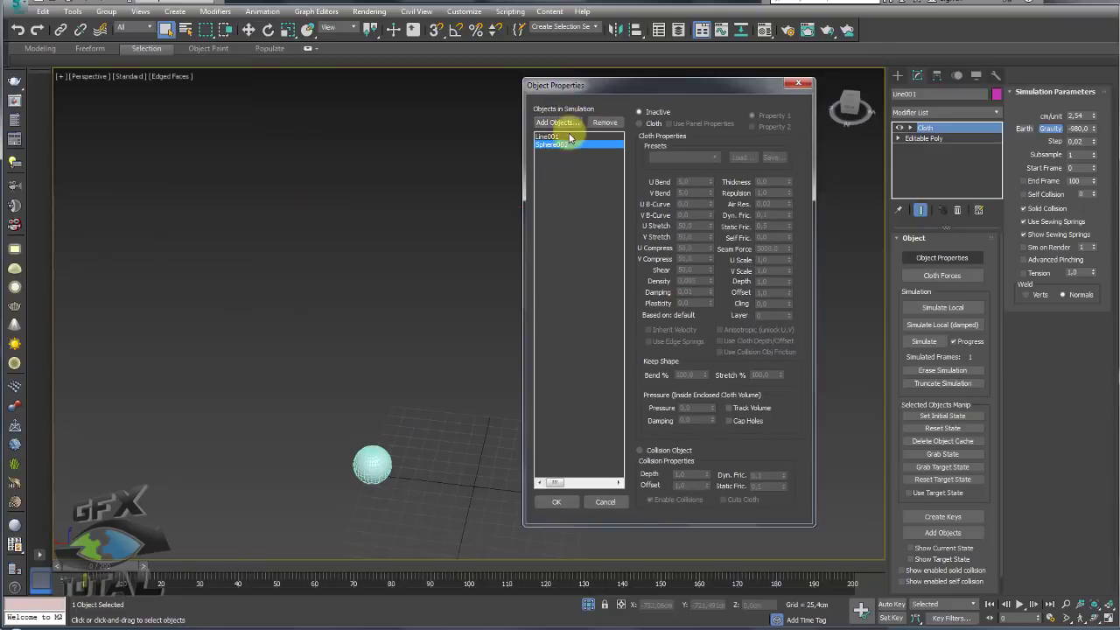
pyautogui.click(652, 452)
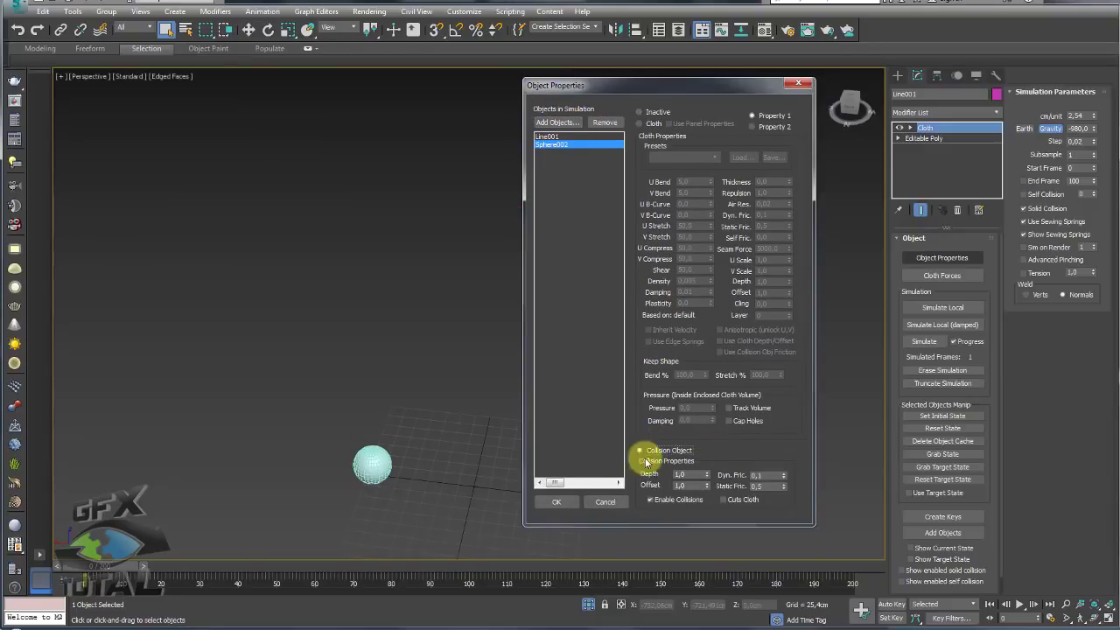
pyautogui.click(560, 502)
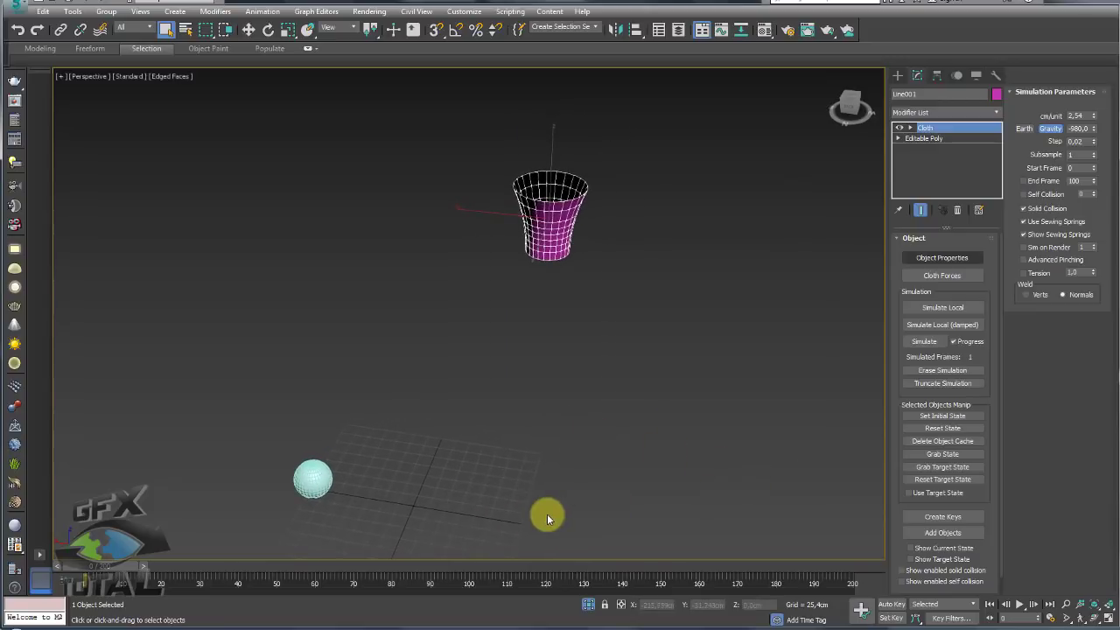
# - Simulate the cloth with the sphere over 201 frames, check mid-animation, then erase the simulation
pyautogui.click(933, 342)
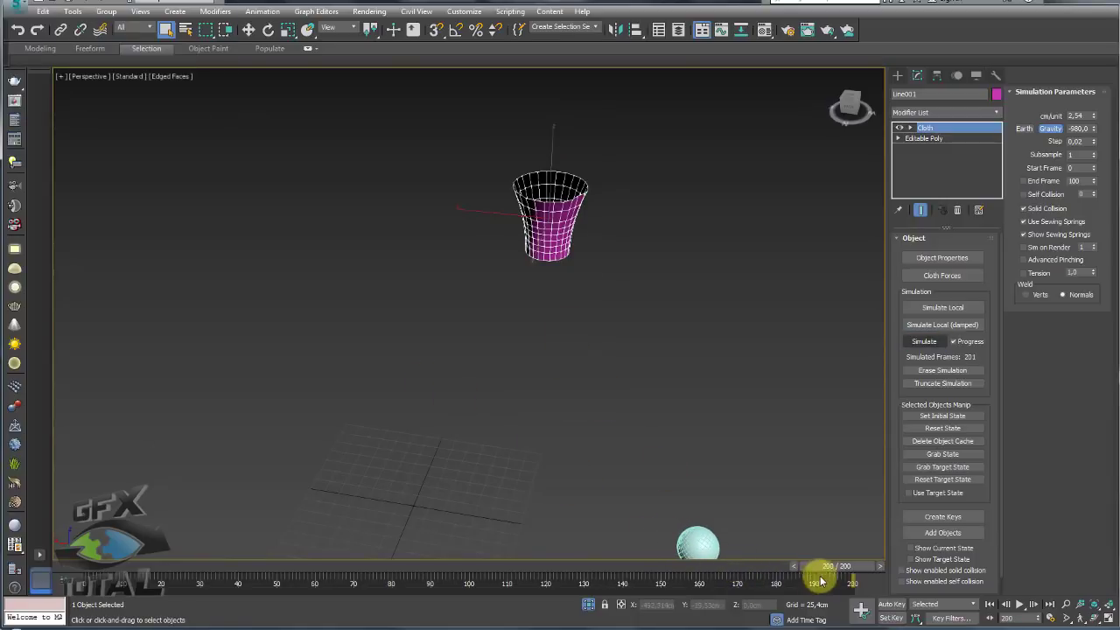
pyautogui.moveTo(831, 566)
pyautogui.mouseDown()
pyautogui.moveTo(388, 567)
pyautogui.moveTo(458, 570)
pyautogui.moveTo(400, 569)
pyautogui.moveTo(465, 584)
pyautogui.moveTo(388, 579)
pyautogui.moveTo(440, 580)
pyautogui.moveTo(457, 592)
pyautogui.mouseUp()
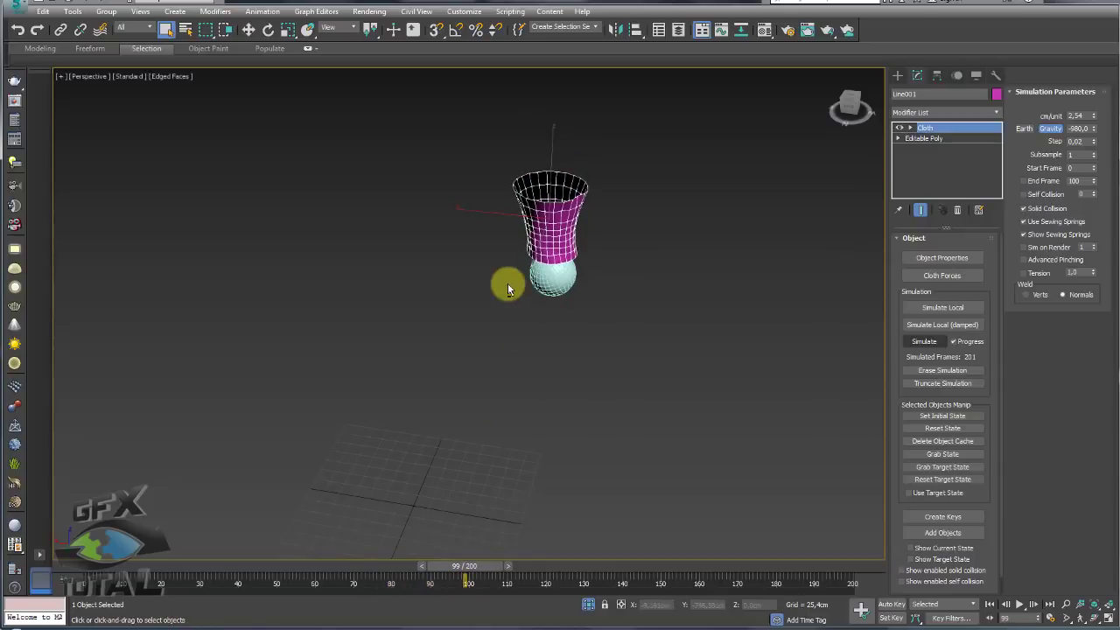
pyautogui.scroll(2, 526, 219)
pyautogui.scroll(4, 566, 210)
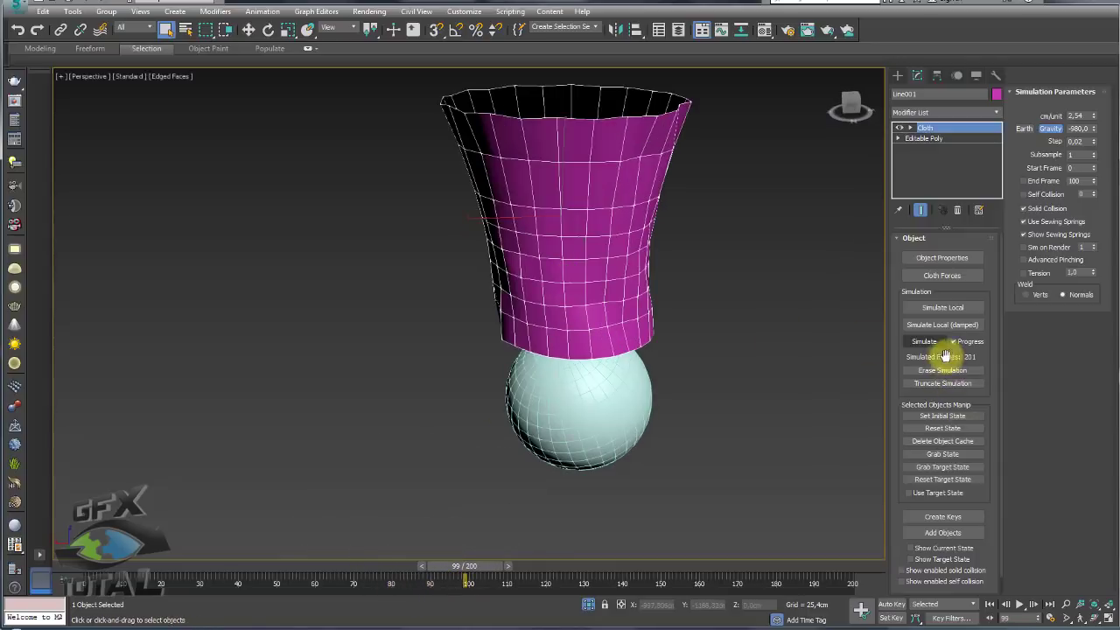
pyautogui.click(939, 372)
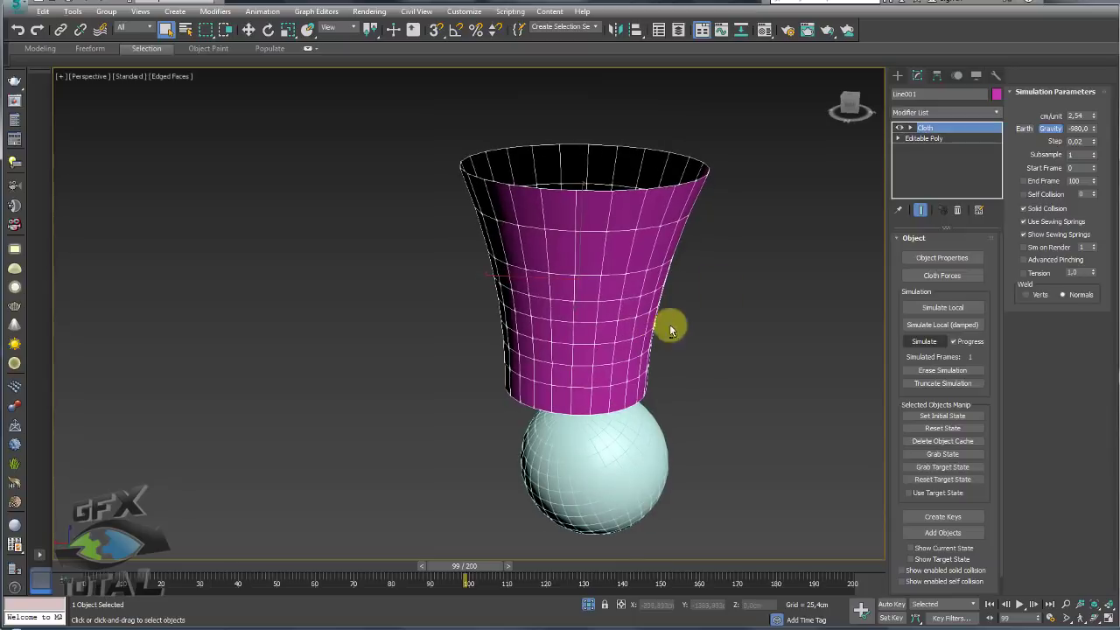
pyautogui.click(944, 259)
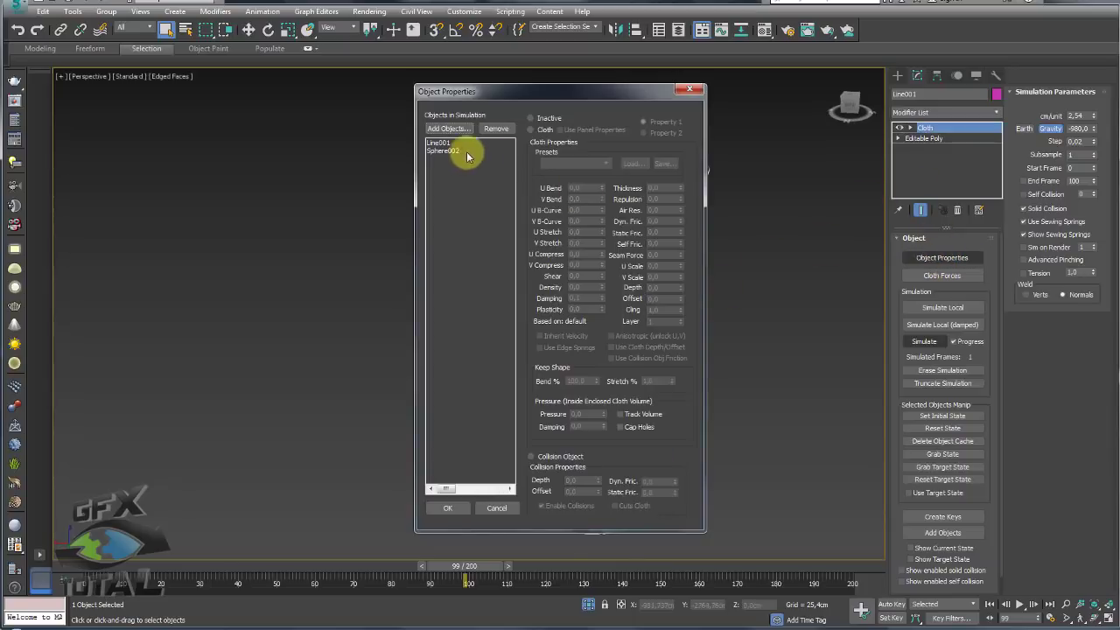
# - Close Object Properties and rename the net Line001 to 'tecido'
pyautogui.moveTo(522, 93); pyautogui.dragTo(221, 79)
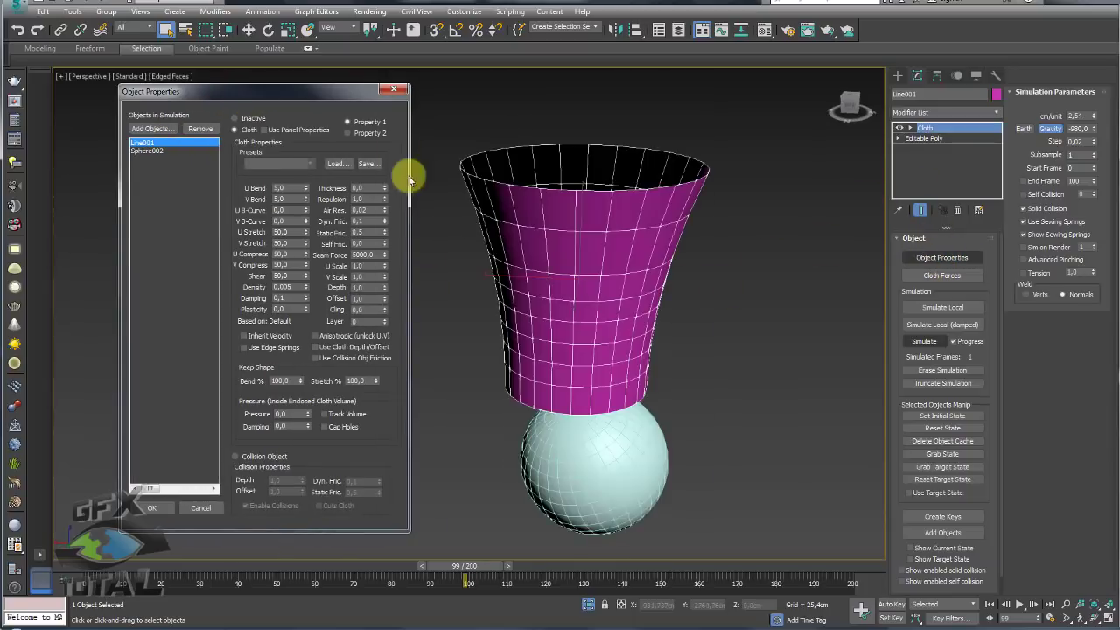
pyautogui.click(395, 76)
pyautogui.click(891, 95)
pyautogui.write('tecido')
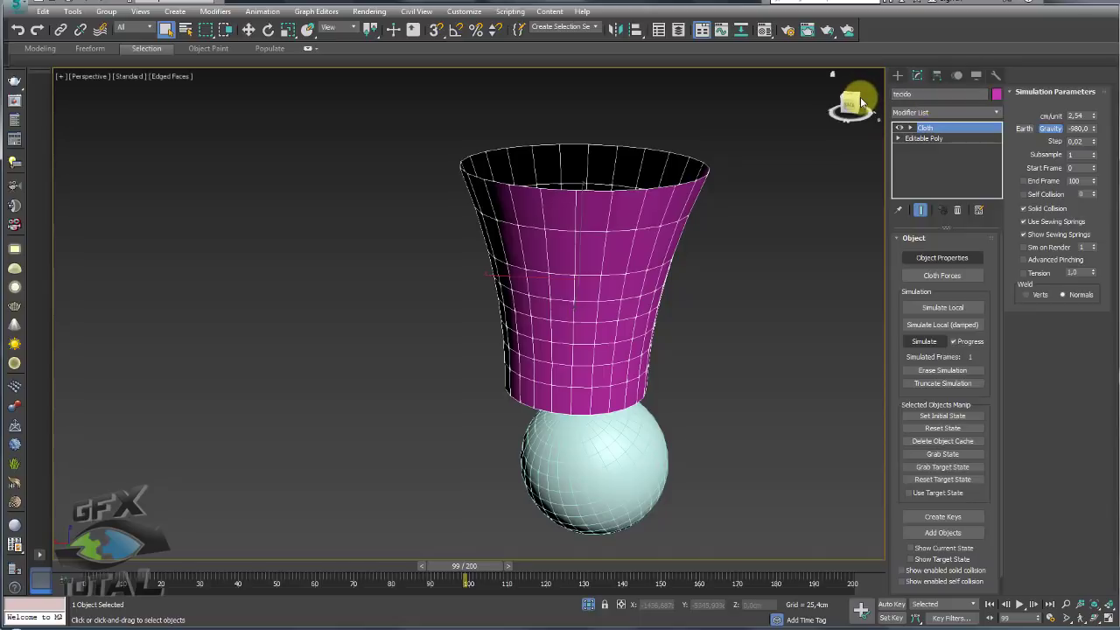
# - Make tecido a Cloth object using the Polyester preset in Object Properties
pyautogui.click(934, 258)
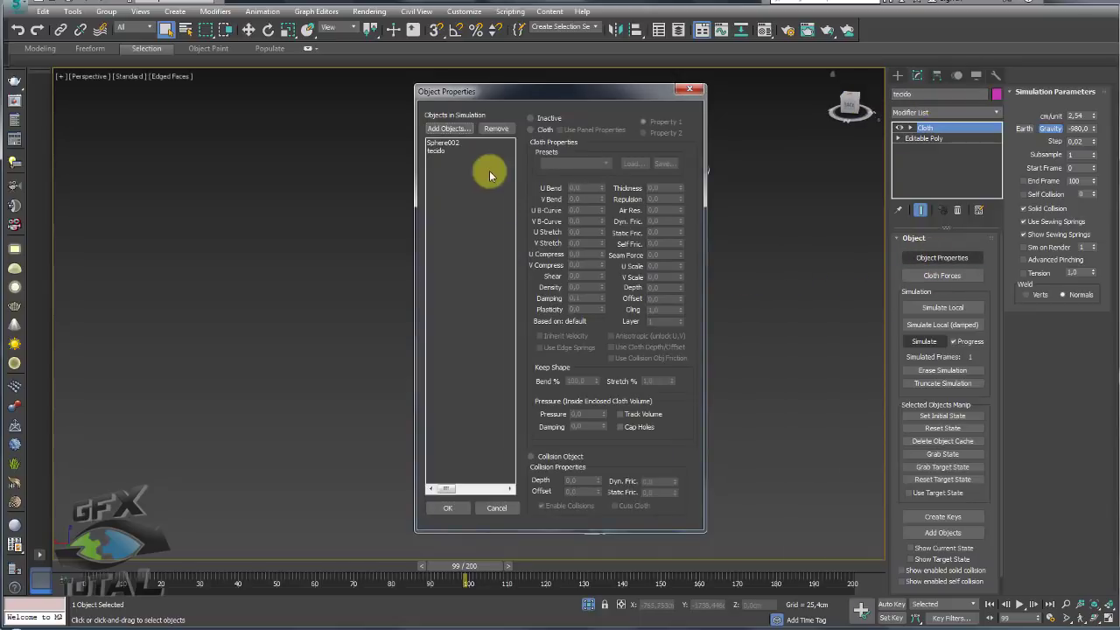
pyautogui.click(450, 149)
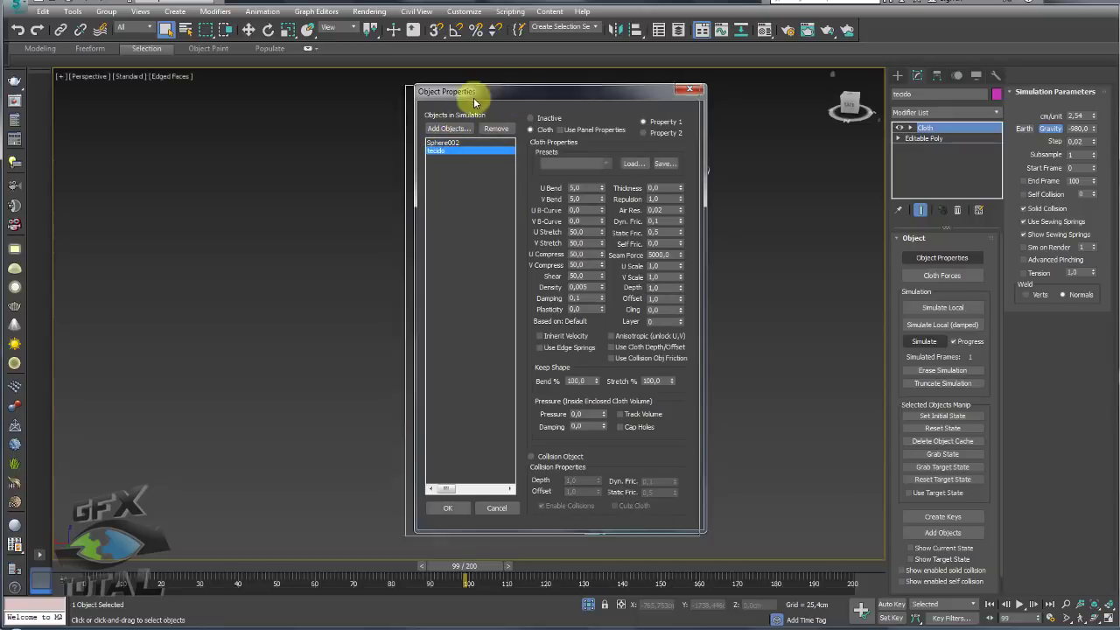
pyautogui.moveTo(462, 95); pyautogui.dragTo(239, 112)
pyautogui.click(263, 133)
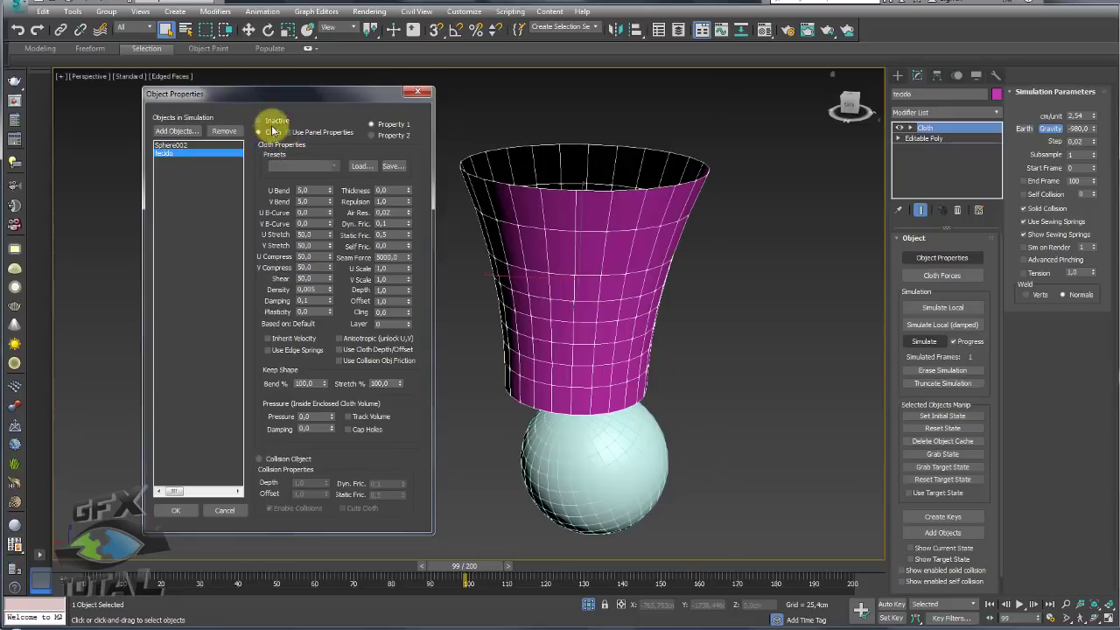
pyautogui.click(315, 166)
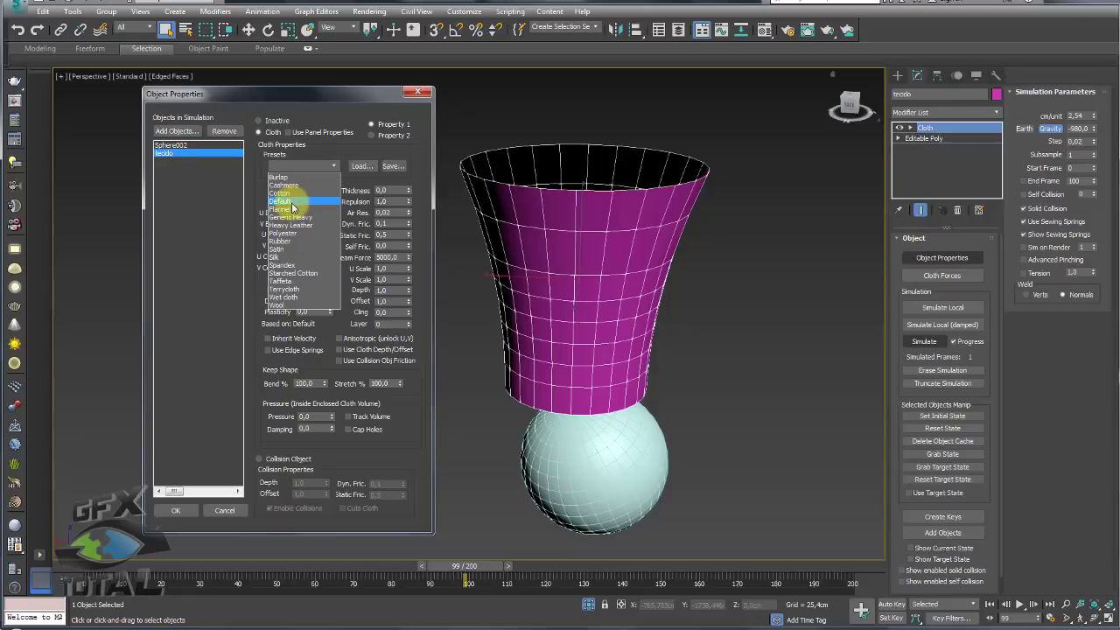
pyautogui.click(299, 236)
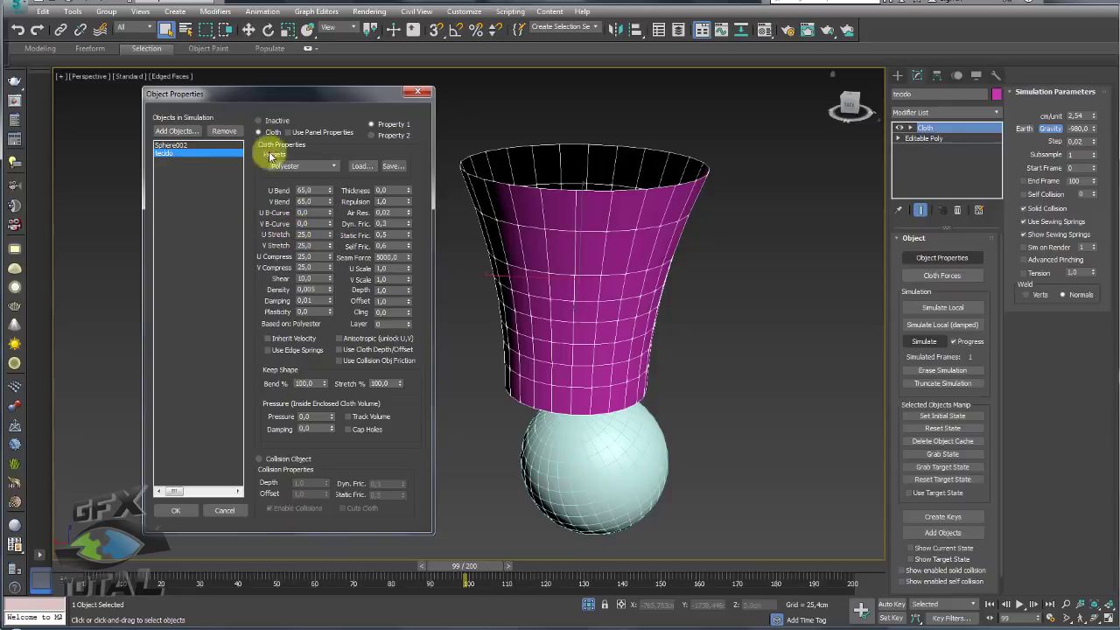
pyautogui.click(175, 511)
pyautogui.keyDown('alt'); pyautogui.moveTo(575, 408); pyautogui.dragTo(581, 393, button='middle'); pyautogui.keyUp('alt')
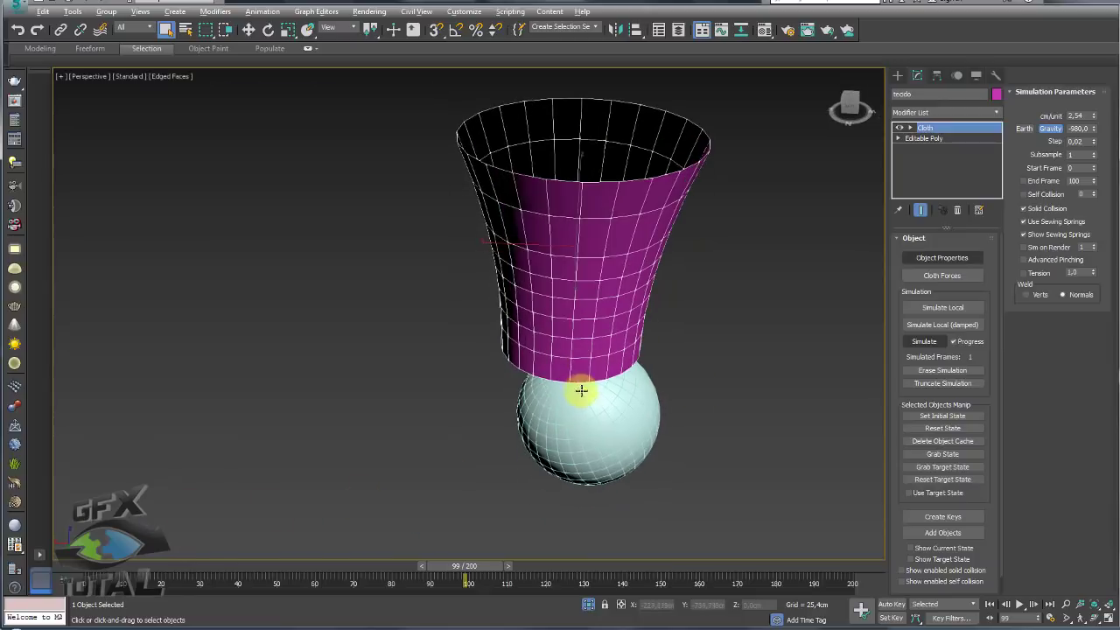
# - Run the Polyester simulation, stop it around frame 158, and erase it
pyautogui.click(926, 343)
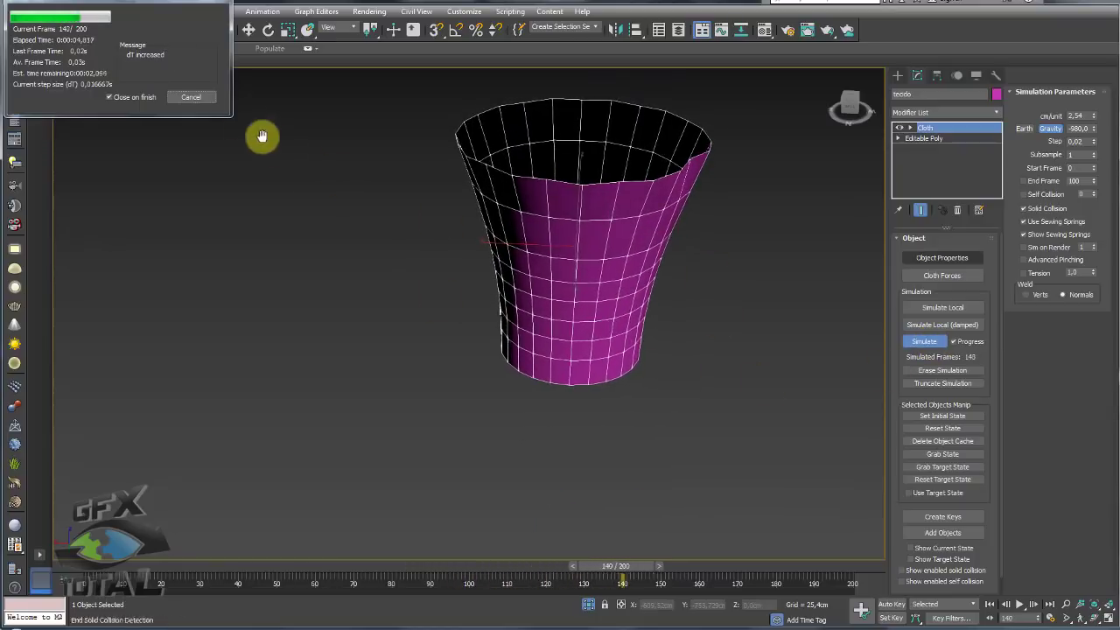
pyautogui.click(189, 101)
pyautogui.moveTo(663, 350)
pyautogui.keyDown('alt'); pyautogui.mouseDown(button='middle')
pyautogui.moveTo(675, 337)
pyautogui.moveTo(753, 405)
pyautogui.mouseUp(button='middle'); pyautogui.keyUp('alt')
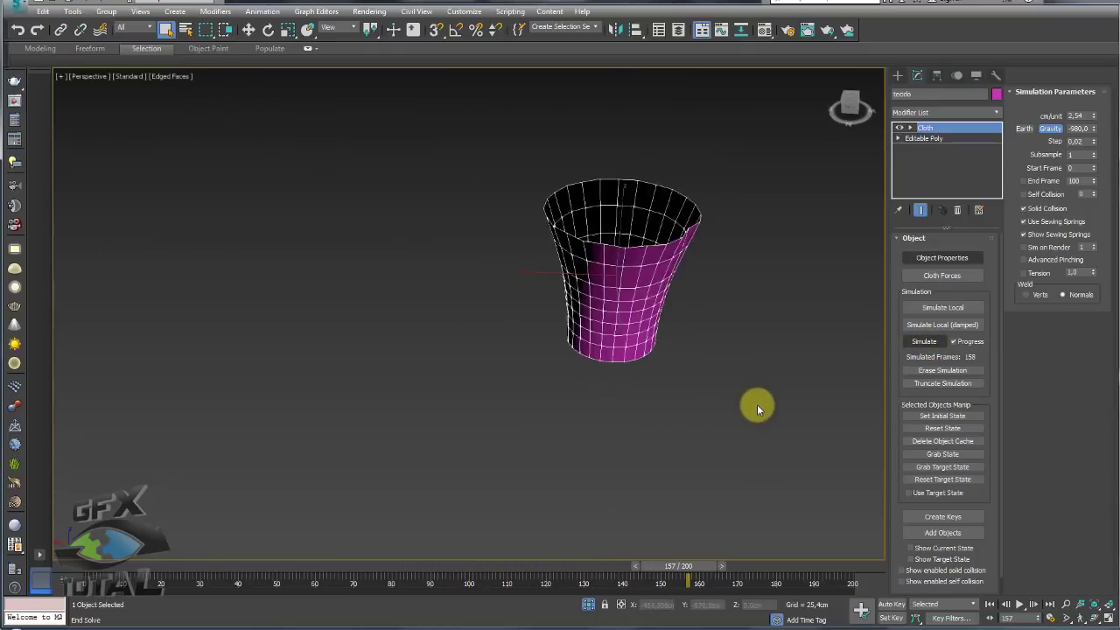
pyautogui.click(933, 371)
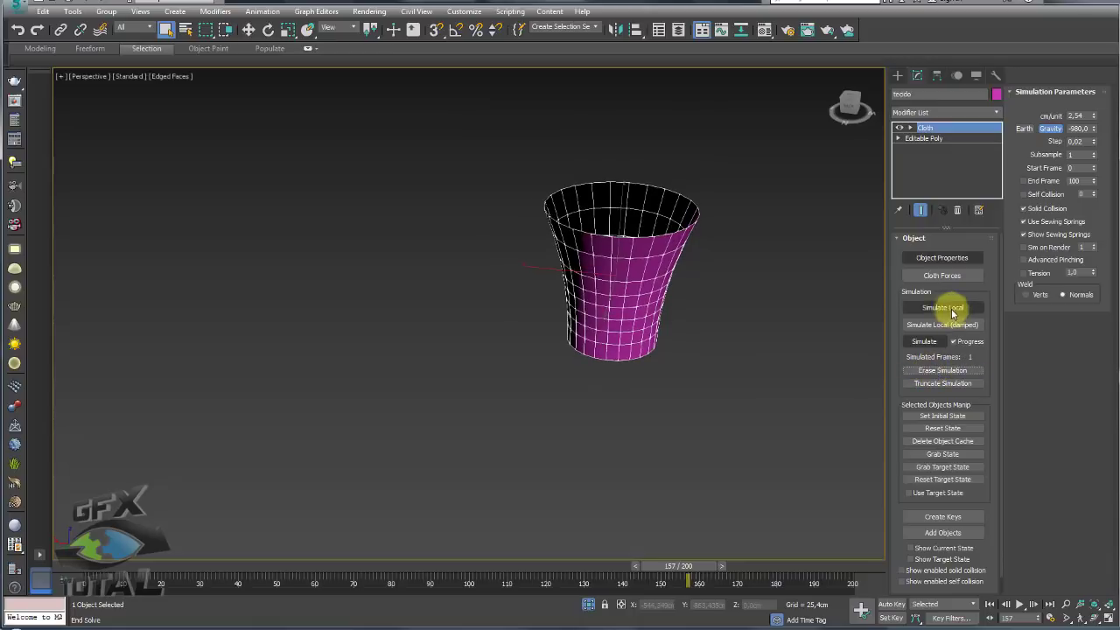
# - Switch tecido to the Silk cloth preset in Object Properties
pyautogui.click(935, 258)
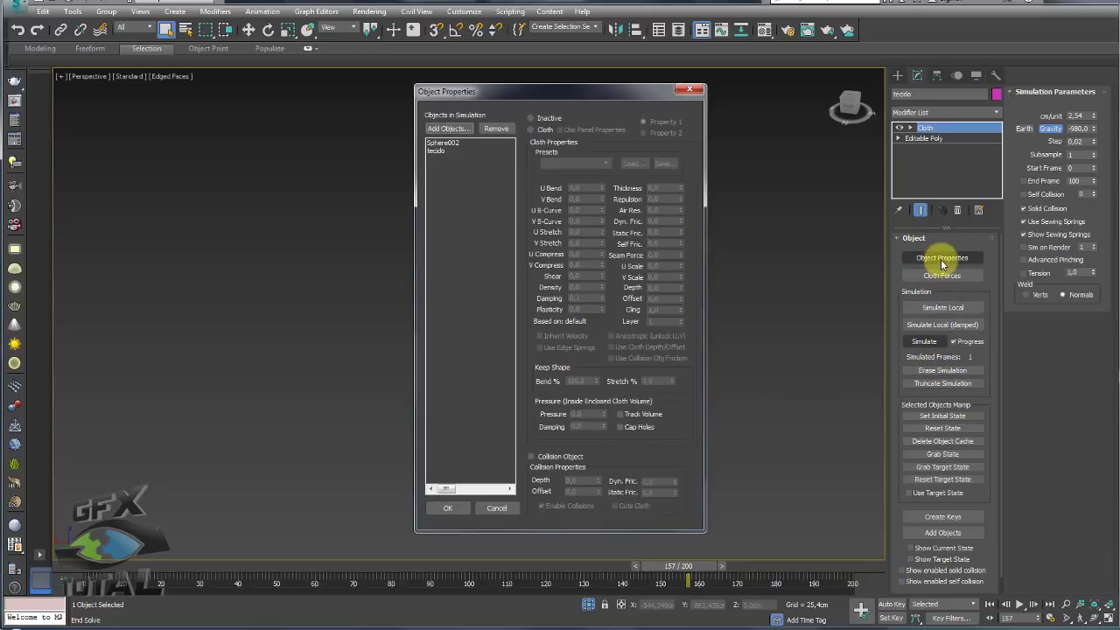
pyautogui.click(430, 151)
pyautogui.click(573, 162)
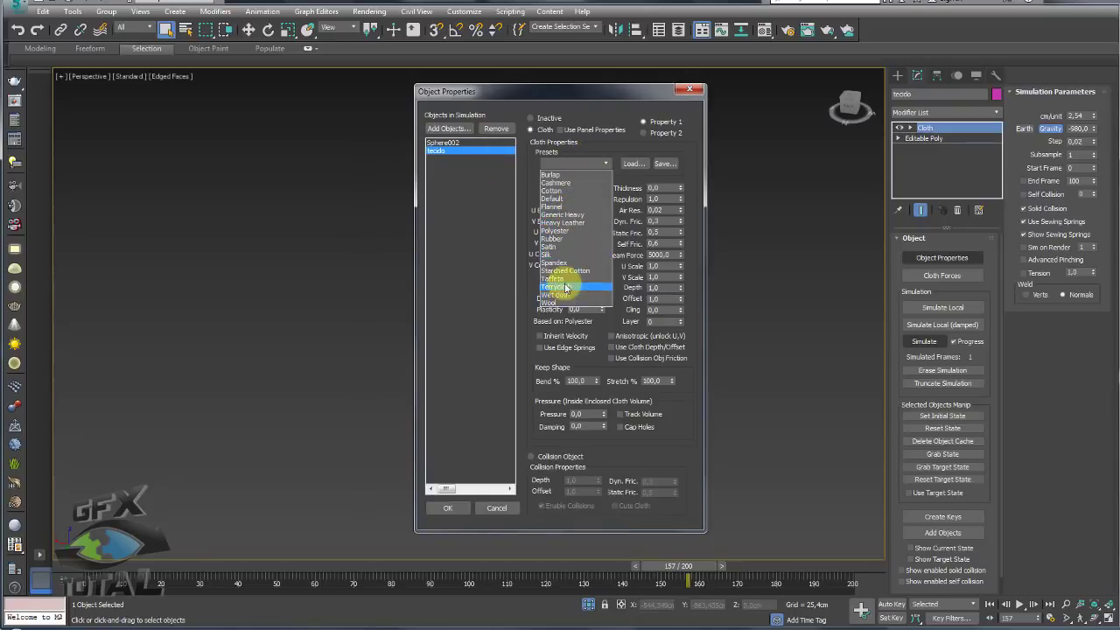
pyautogui.click(561, 254)
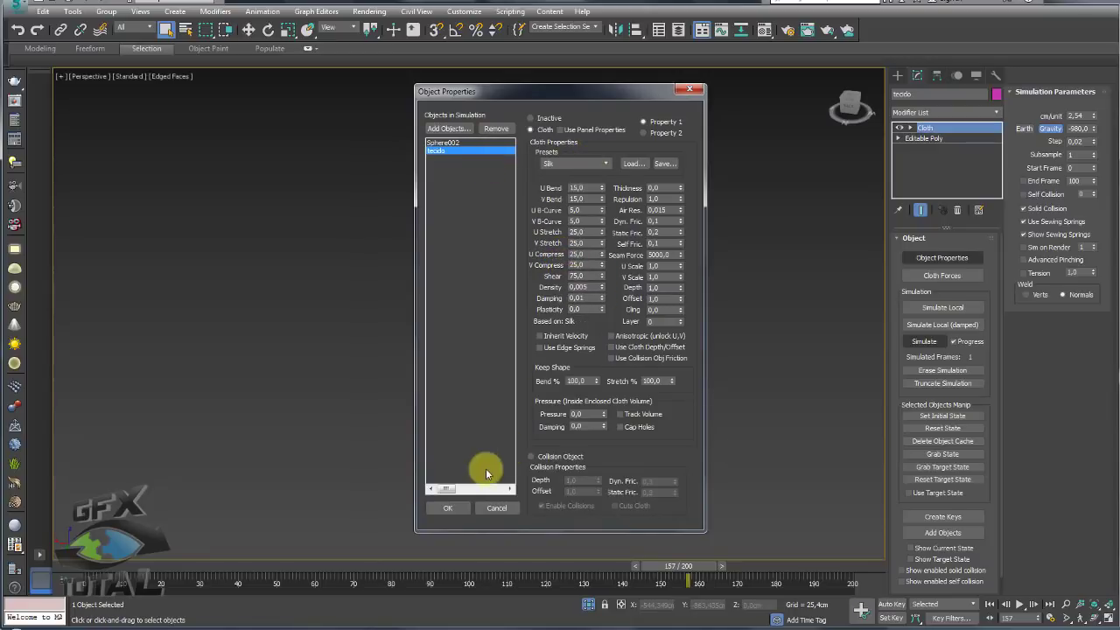
pyautogui.click(449, 508)
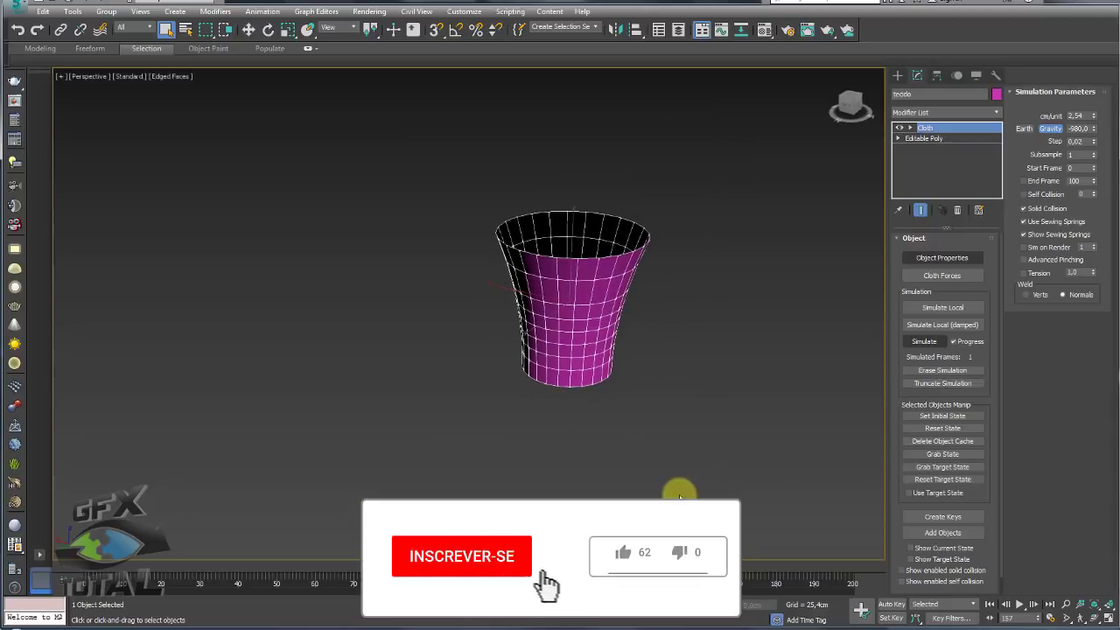
pyautogui.scroll(2, 688, 388)
pyautogui.scroll(3, 730, 395)
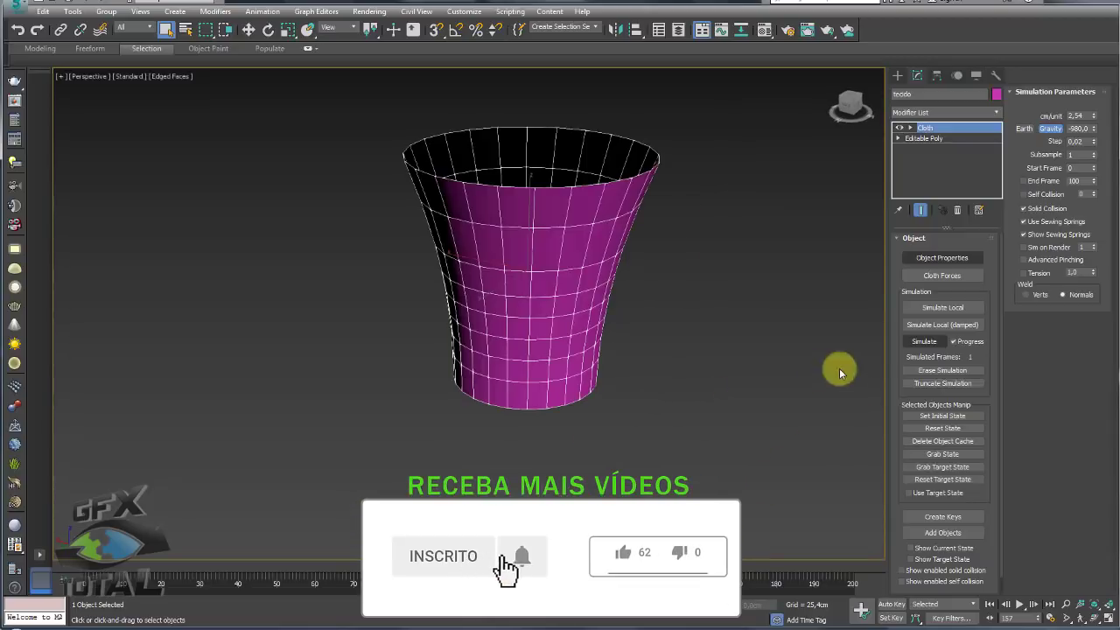
# - Simulate the Silk cloth through 200 frames, check frame 119, and reselect the cup
pyautogui.click(923, 342)
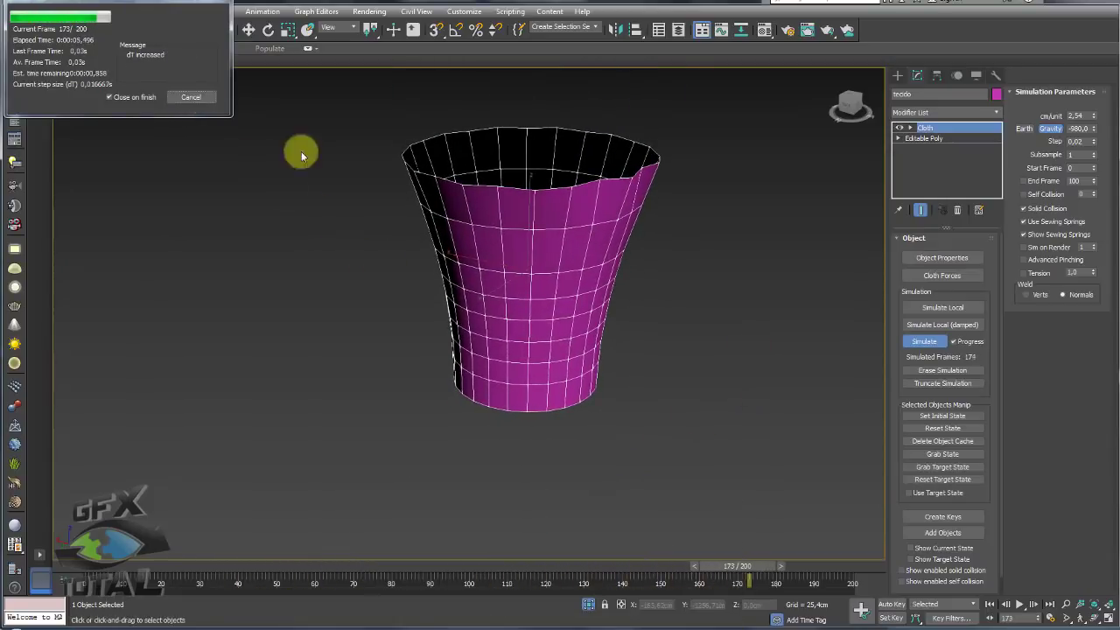
pyautogui.click(213, 111)
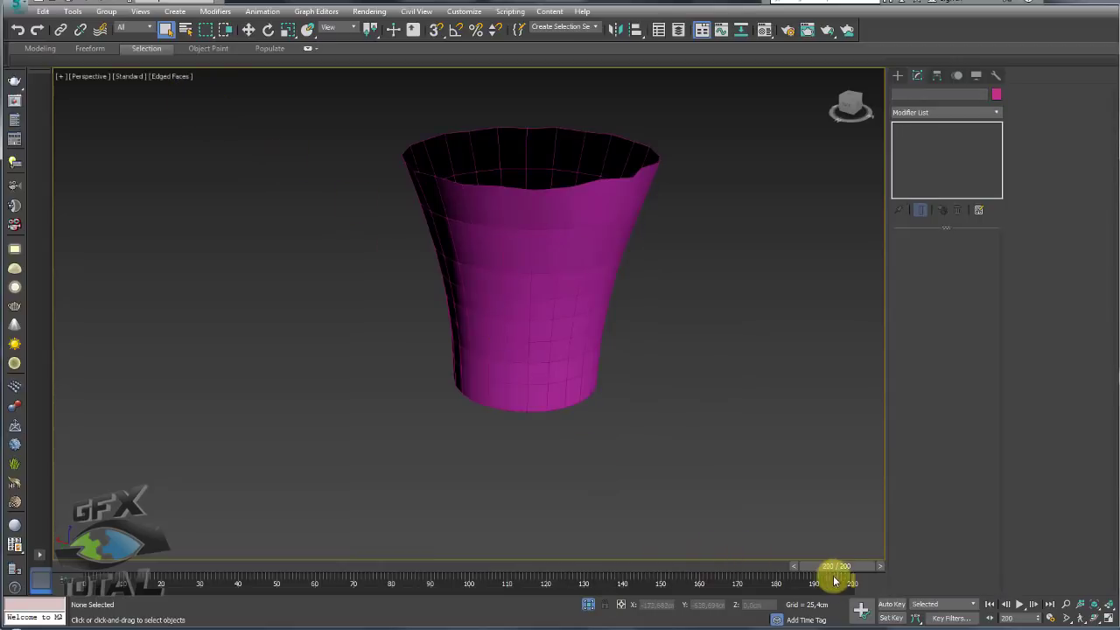
pyautogui.moveTo(834, 579); pyautogui.dragTo(538, 580)
pyautogui.click(550, 365)
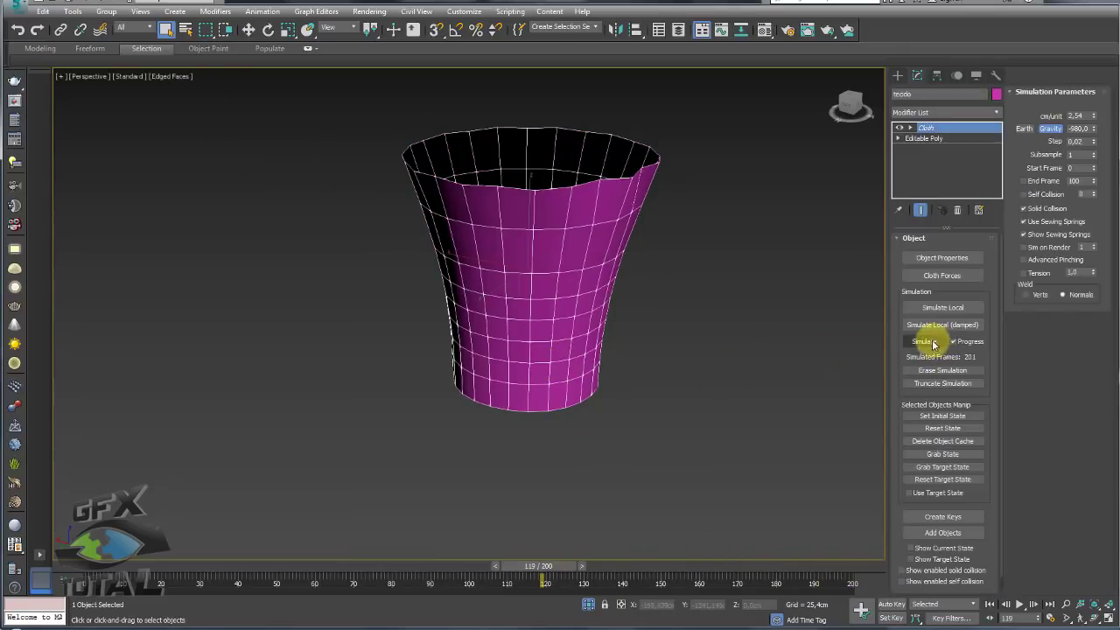
# - Erase the simulation and set Sphere002 as a Collision Object in Object Properties
pyautogui.click(935, 371)
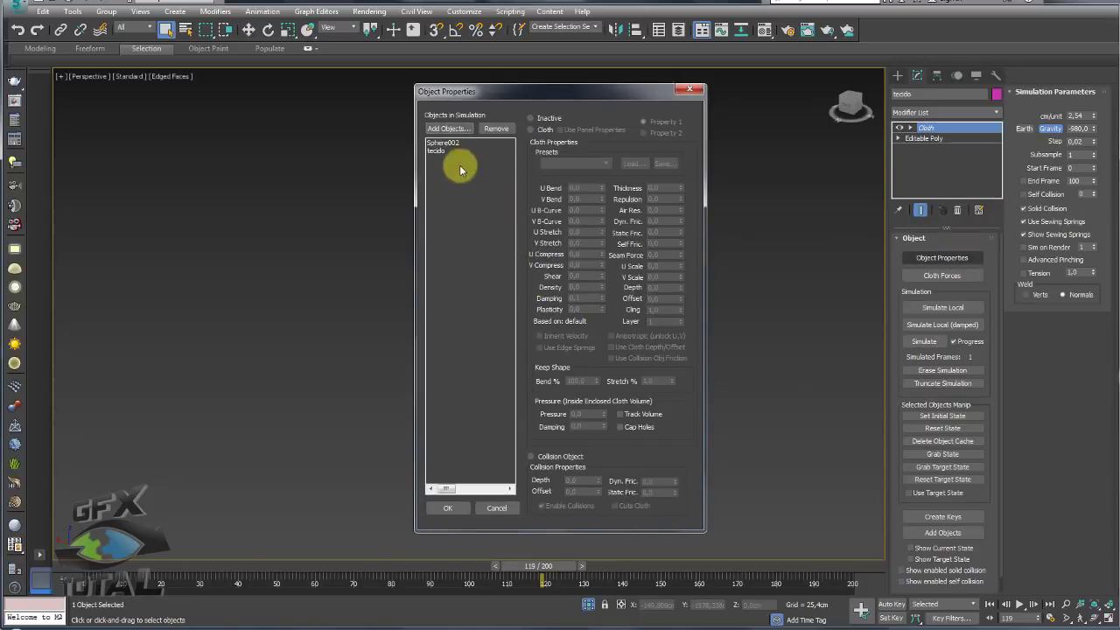
pyautogui.click(437, 151)
pyautogui.click(445, 144)
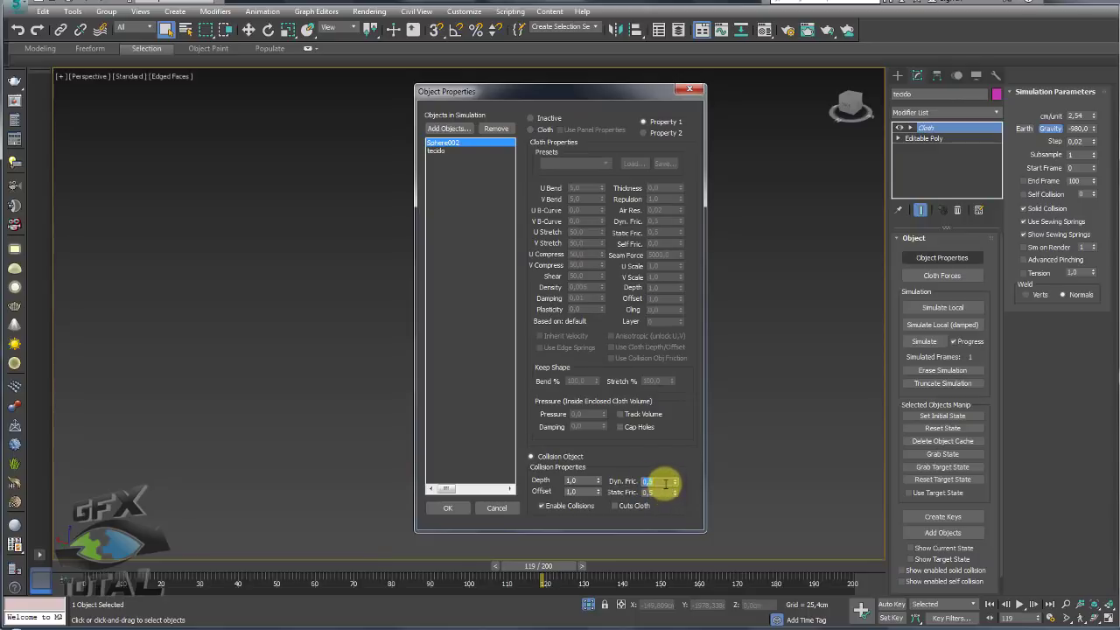
pyautogui.click(448, 507)
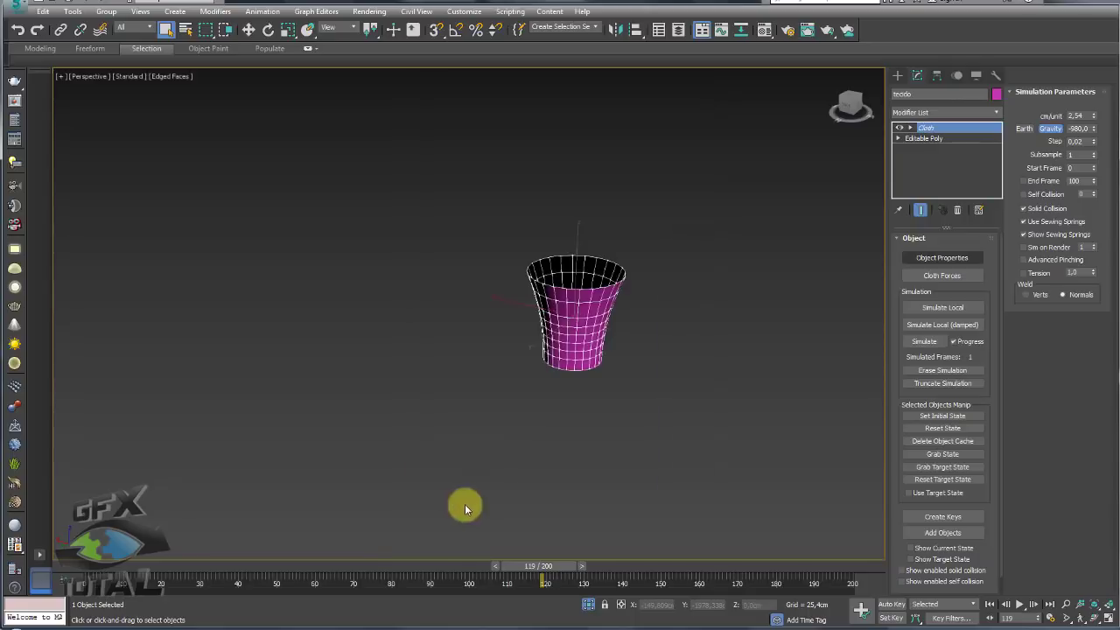
# - Run a 201-frame test simulation, erase it, and recheck Sphere002's collision settings
pyautogui.click(923, 342)
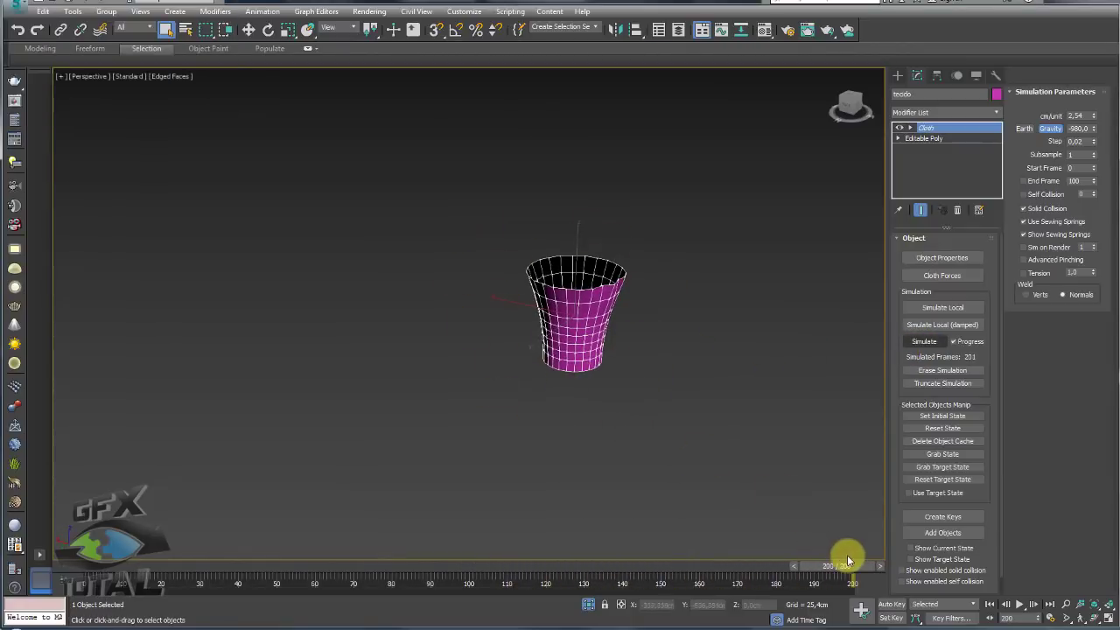
pyautogui.click(935, 371)
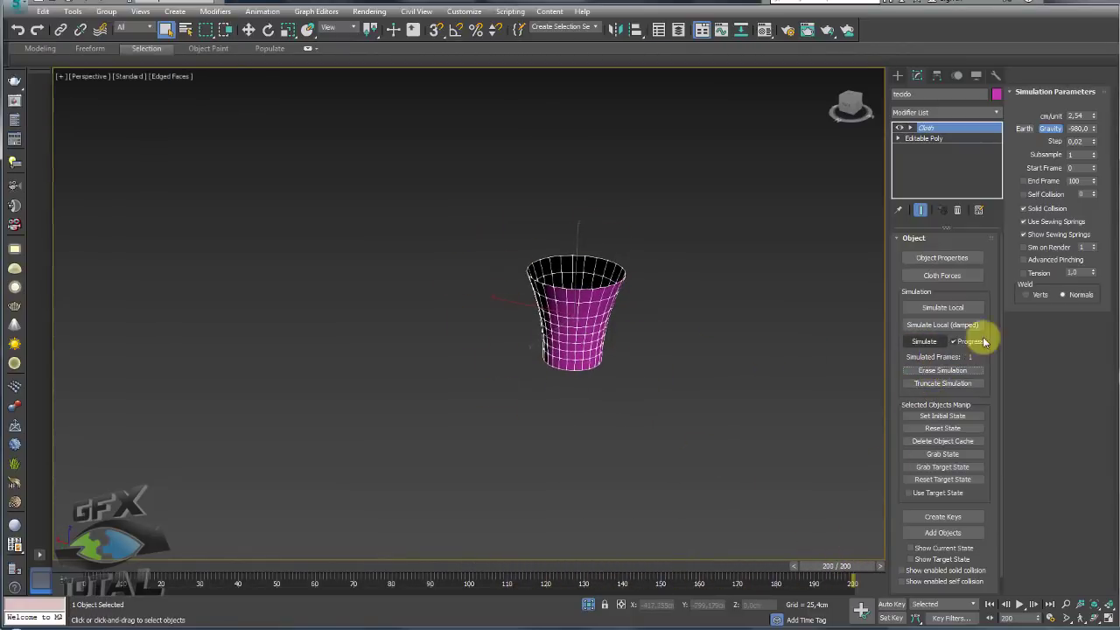
pyautogui.click(947, 259)
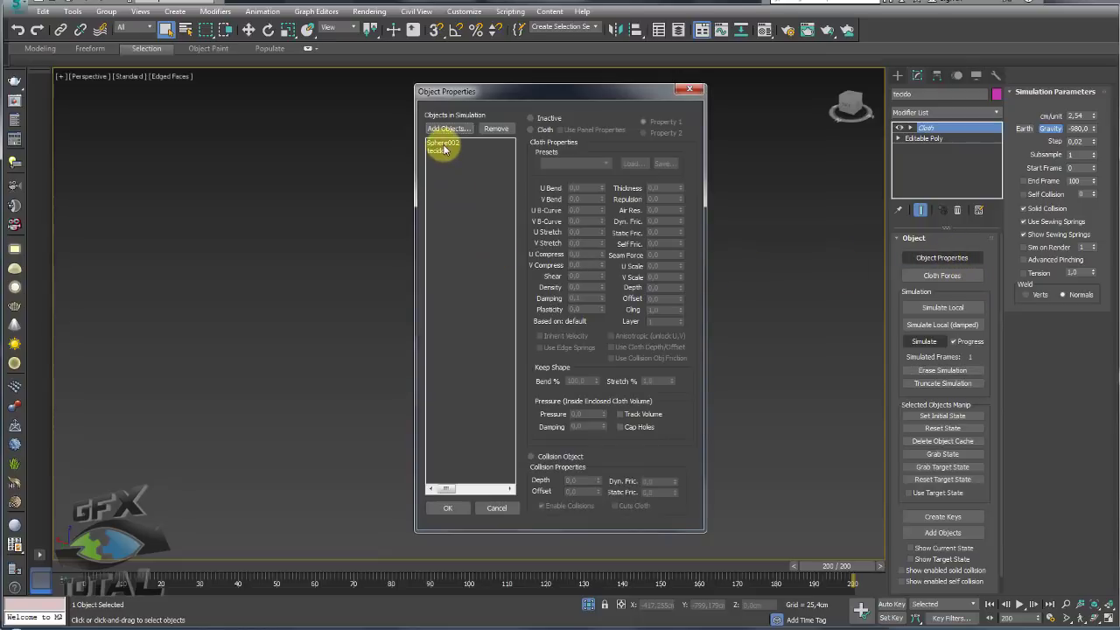
pyautogui.click(443, 144)
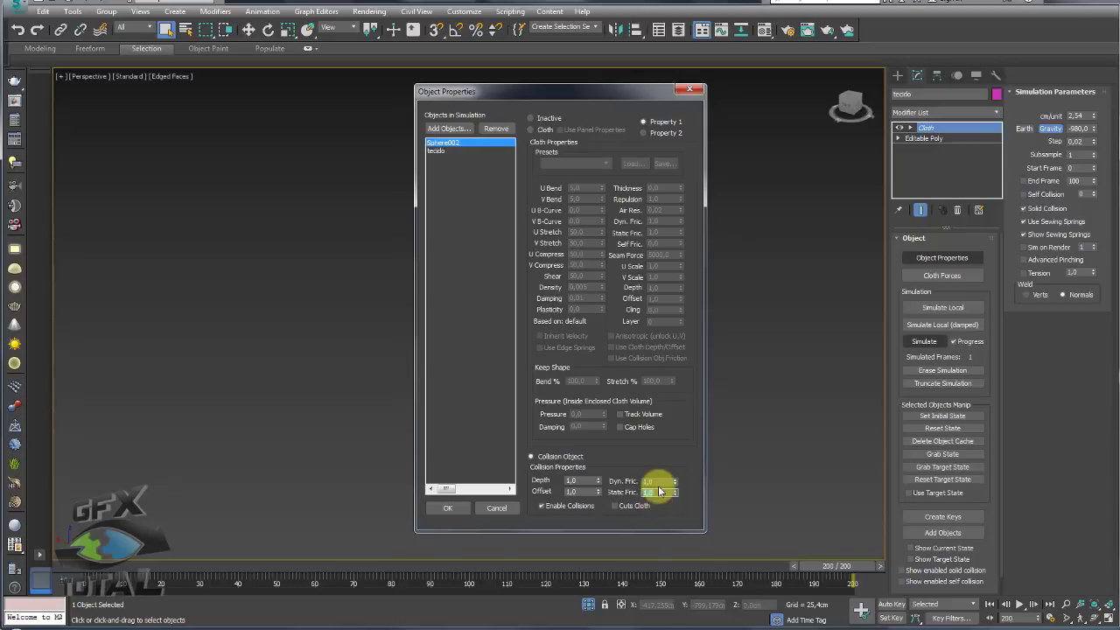
pyautogui.click(447, 508)
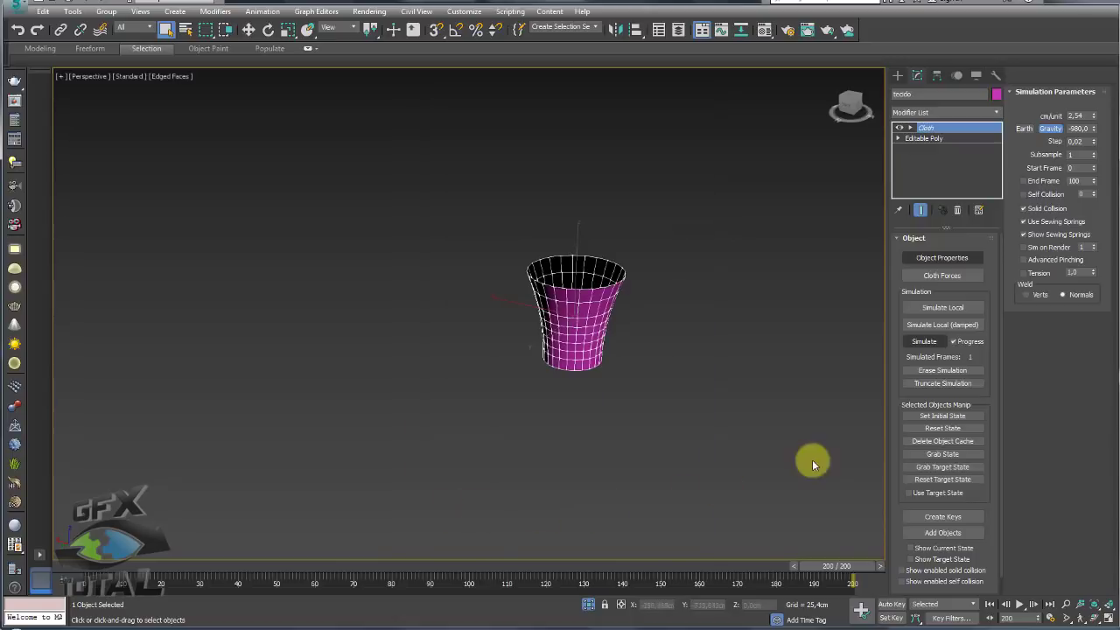
# - Rerun the cloth simulation from frame 23 and stop it at frame 181
pyautogui.click(925, 341)
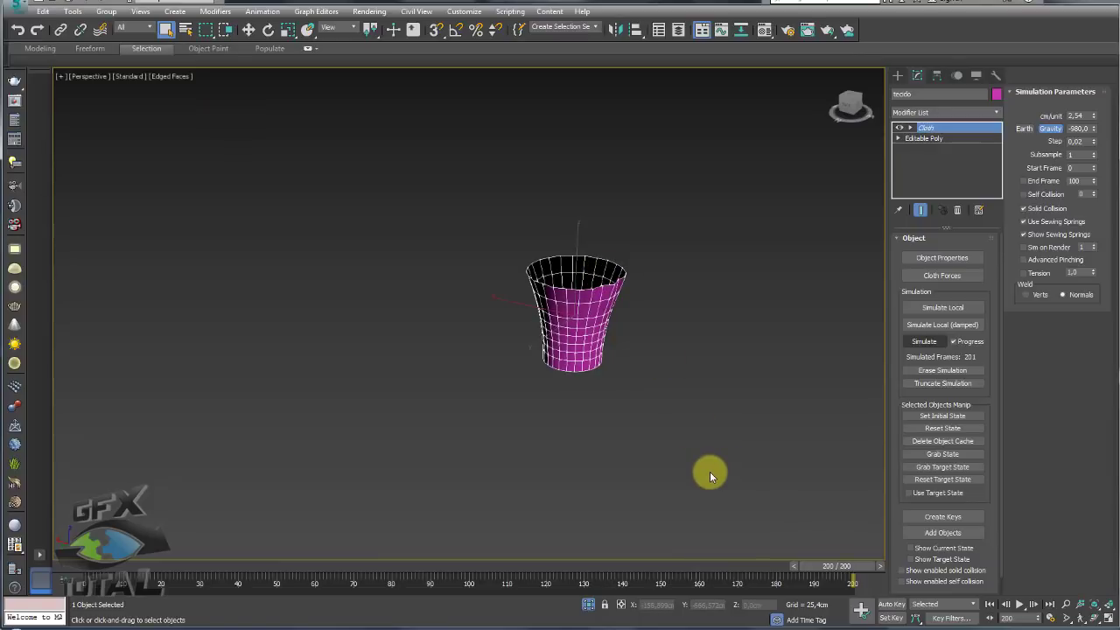
pyautogui.moveTo(840, 567)
pyautogui.mouseDown()
pyautogui.moveTo(256, 546)
pyautogui.moveTo(470, 565)
pyautogui.moveTo(393, 575)
pyautogui.moveTo(518, 580)
pyautogui.moveTo(299, 588)
pyautogui.moveTo(464, 583)
pyautogui.moveTo(134, 571)
pyautogui.moveTo(458, 572)
pyautogui.mouseUp()
pyautogui.click(924, 341)
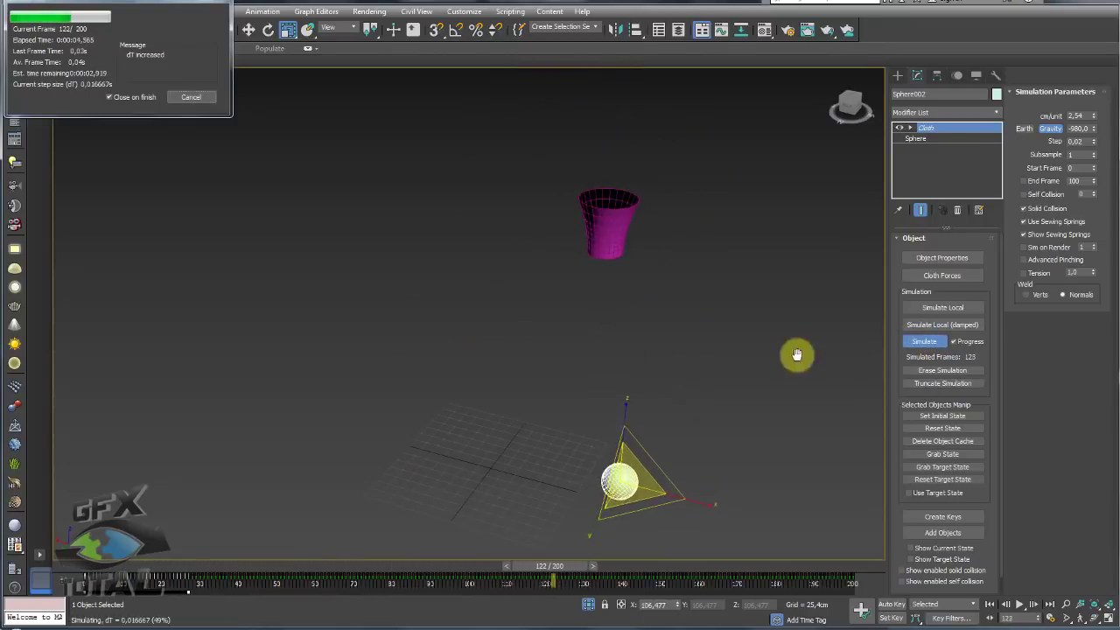
pyautogui.click(195, 95)
# - Select the cloth cup and orbit the view around it
pyautogui.moveTo(624, 344)
pyautogui.keyDown('alt'); pyautogui.mouseDown(button='middle')
pyautogui.moveTo(613, 318)
pyautogui.moveTo(592, 378)
pyautogui.mouseUp(button='middle'); pyautogui.keyUp('alt')
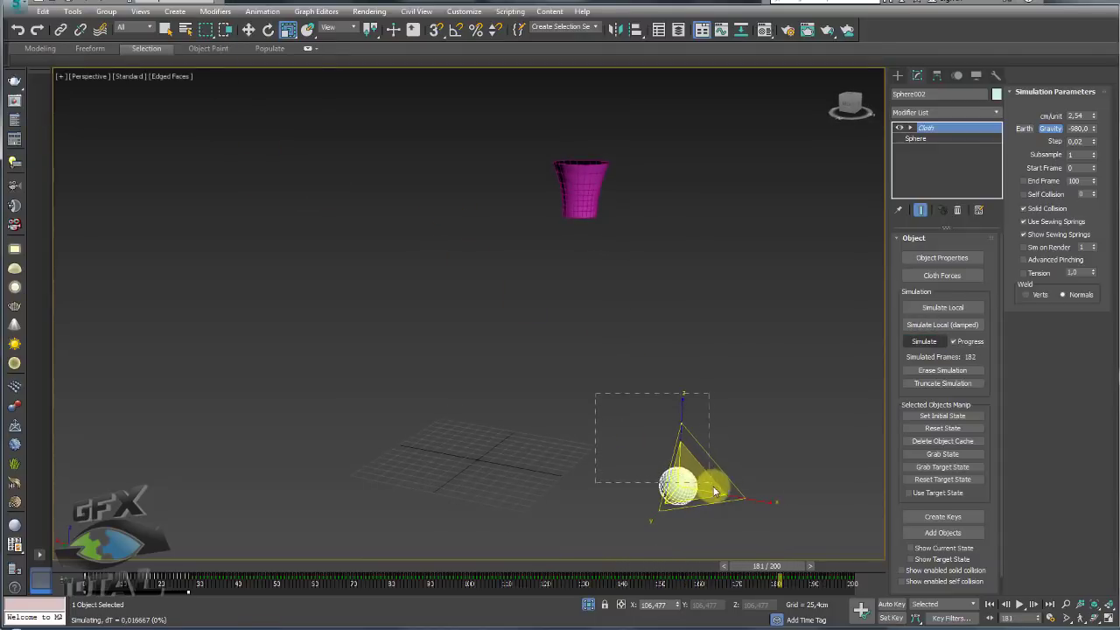
pyautogui.click(604, 208)
pyautogui.moveTo(604, 208)
pyautogui.keyDown('alt'); pyautogui.mouseDown(button='middle')
pyautogui.moveTo(615, 224)
pyautogui.moveTo(593, 274)
pyautogui.moveTo(590, 255)
pyautogui.moveTo(508, 237)
pyautogui.mouseUp(button='middle'); pyautogui.keyUp('alt')
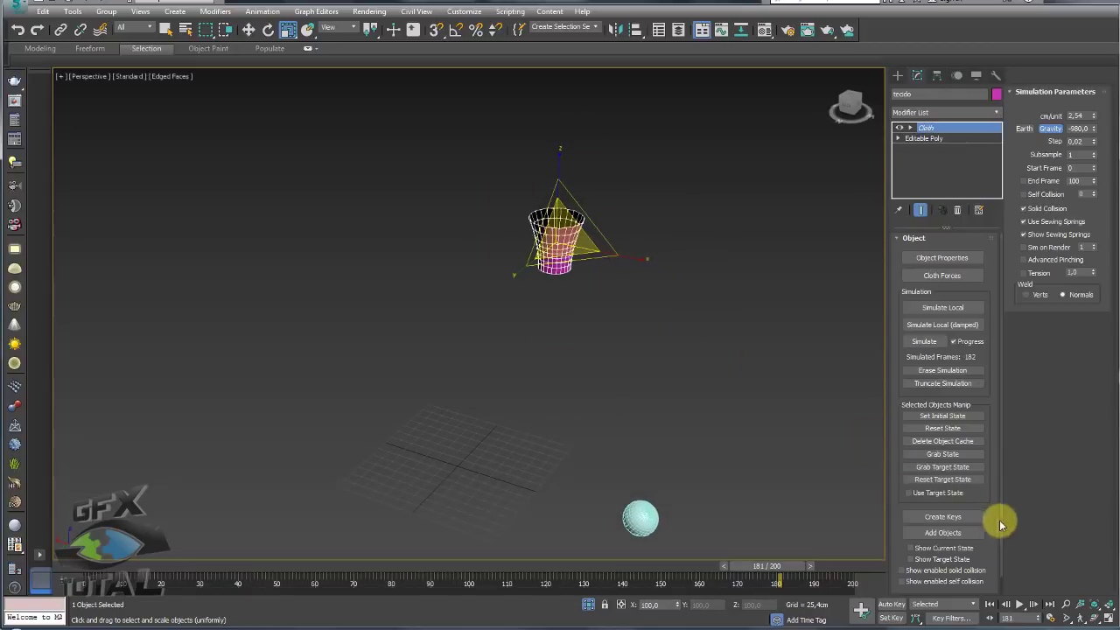
# - Bake the tecido cloth simulation into keys, accept the no-undo warning, and scrub the result
pyautogui.click(943, 518)
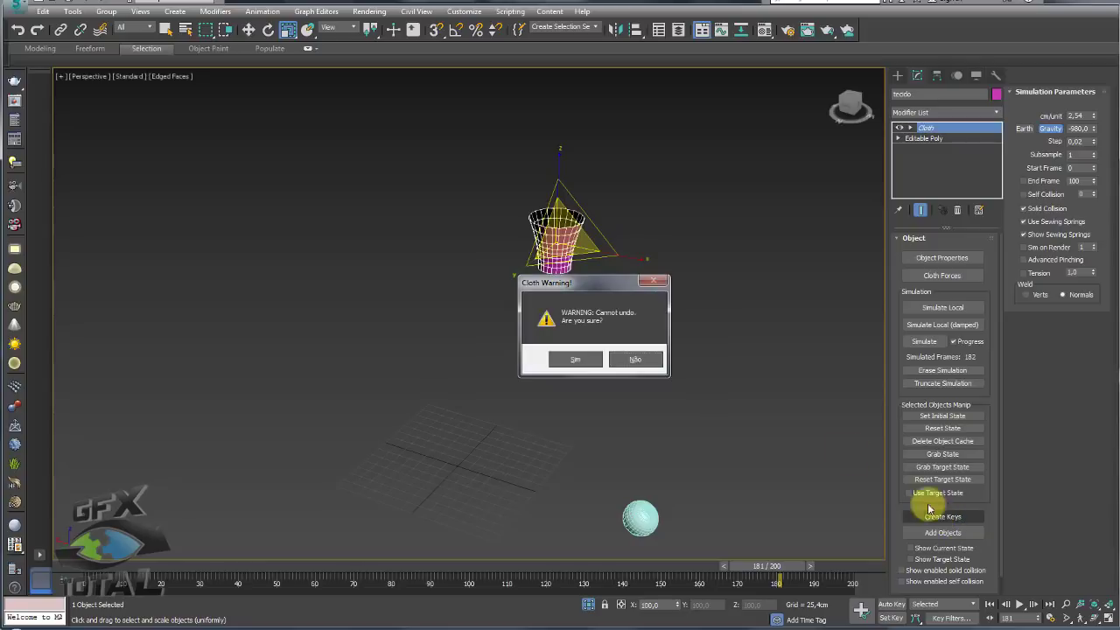
pyautogui.moveTo(603, 288)
pyautogui.mouseDown()
pyautogui.moveTo(497, 220)
pyautogui.moveTo(382, 190)
pyautogui.moveTo(393, 192)
pyautogui.mouseUp()
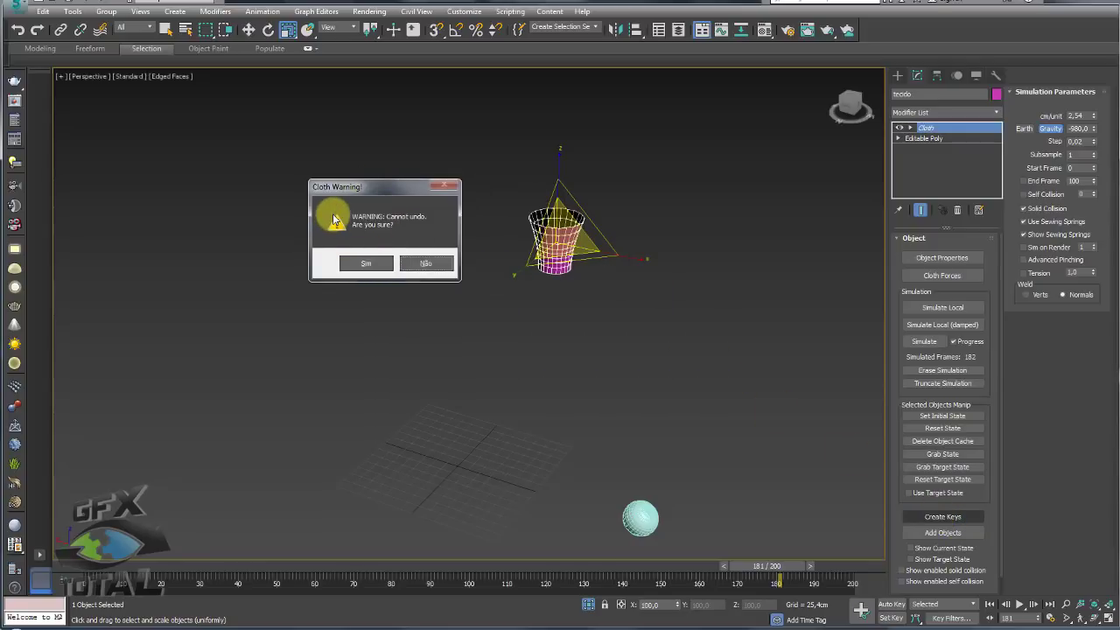
pyautogui.click(368, 263)
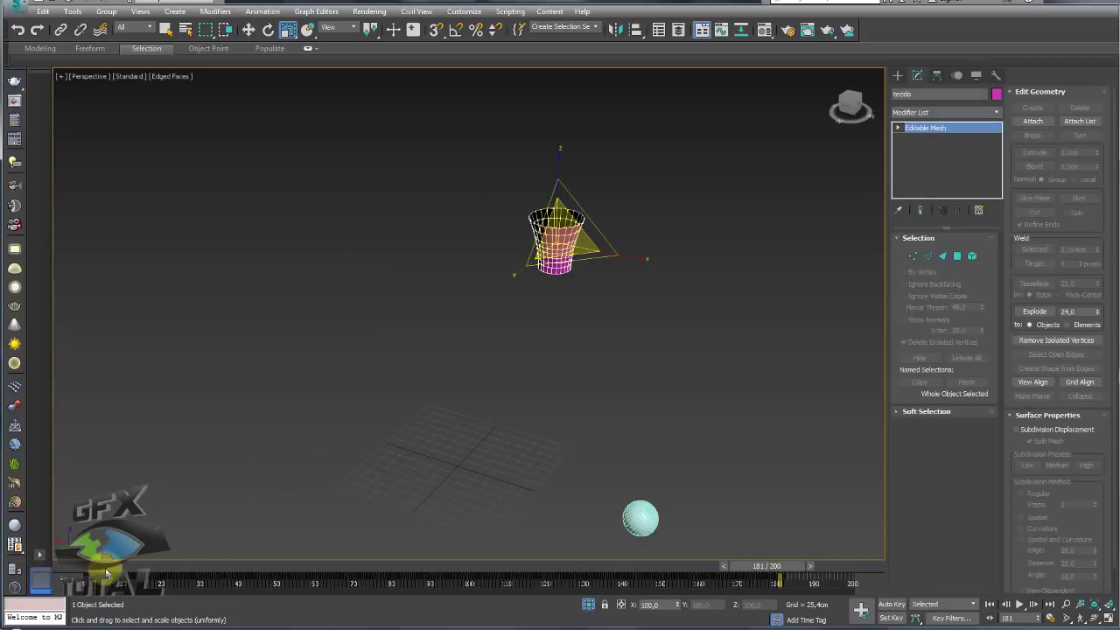
pyautogui.moveTo(106, 573)
pyautogui.mouseDown()
pyautogui.moveTo(294, 555)
pyautogui.moveTo(610, 555)
pyautogui.moveTo(271, 555)
pyautogui.moveTo(447, 544)
pyautogui.moveTo(38, 537)
pyautogui.moveTo(663, 538)
pyautogui.moveTo(53, 537)
pyautogui.mouseUp()
# - Frame and zoom in on the basket from a different viewpoint
pyautogui.press('r')
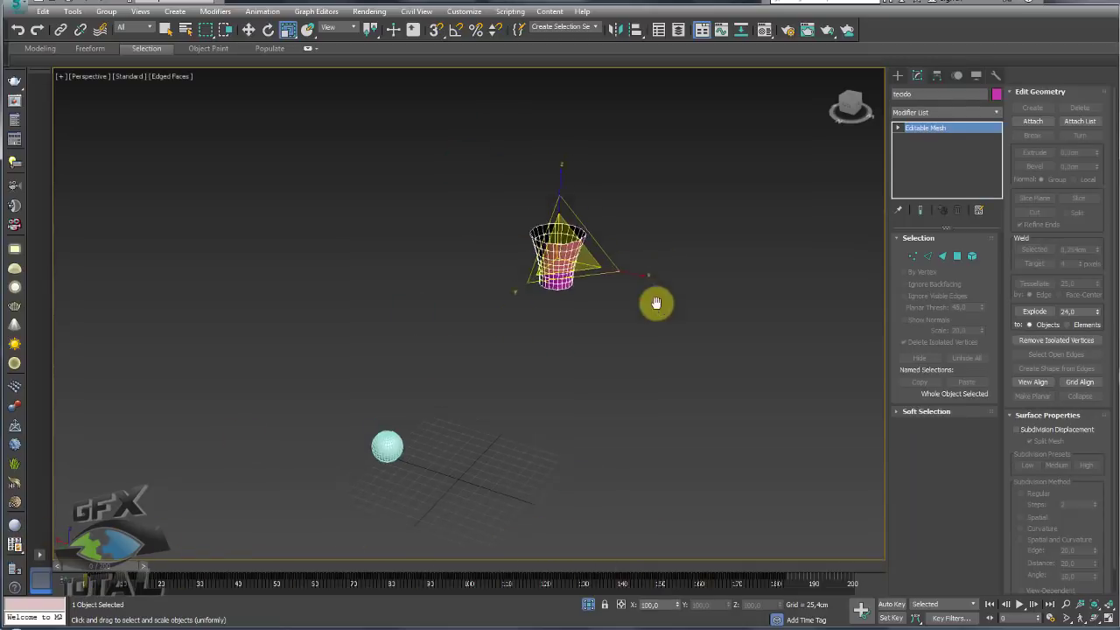
pyautogui.press('z')
pyautogui.scroll(1, 606, 321)
pyautogui.scroll(1, 587, 318)
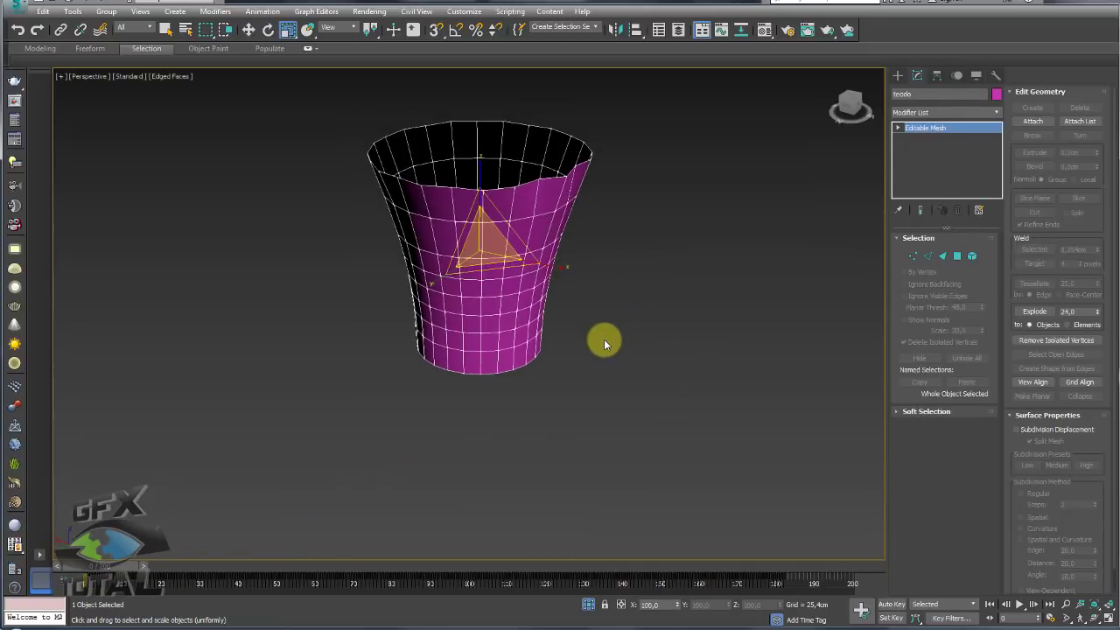
pyautogui.moveTo(609, 347); pyautogui.dragTo(616, 369, button='middle')
pyautogui.click(589, 605)
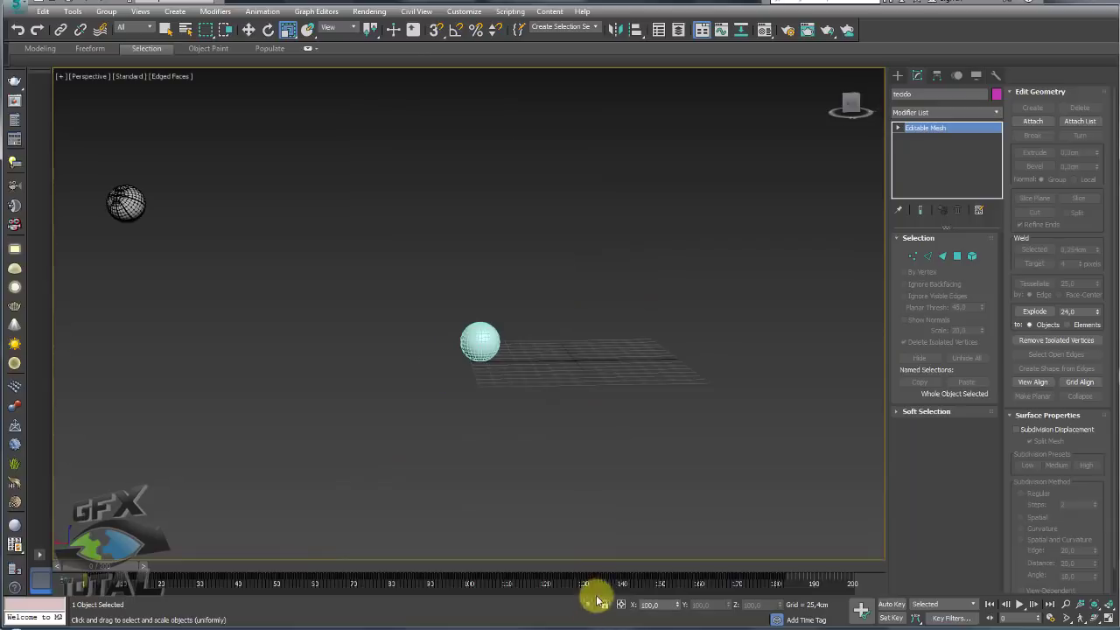
pyautogui.scroll(-3, 596, 390)
pyautogui.scroll(3, 625, 364)
pyautogui.scroll(3, 560, 350)
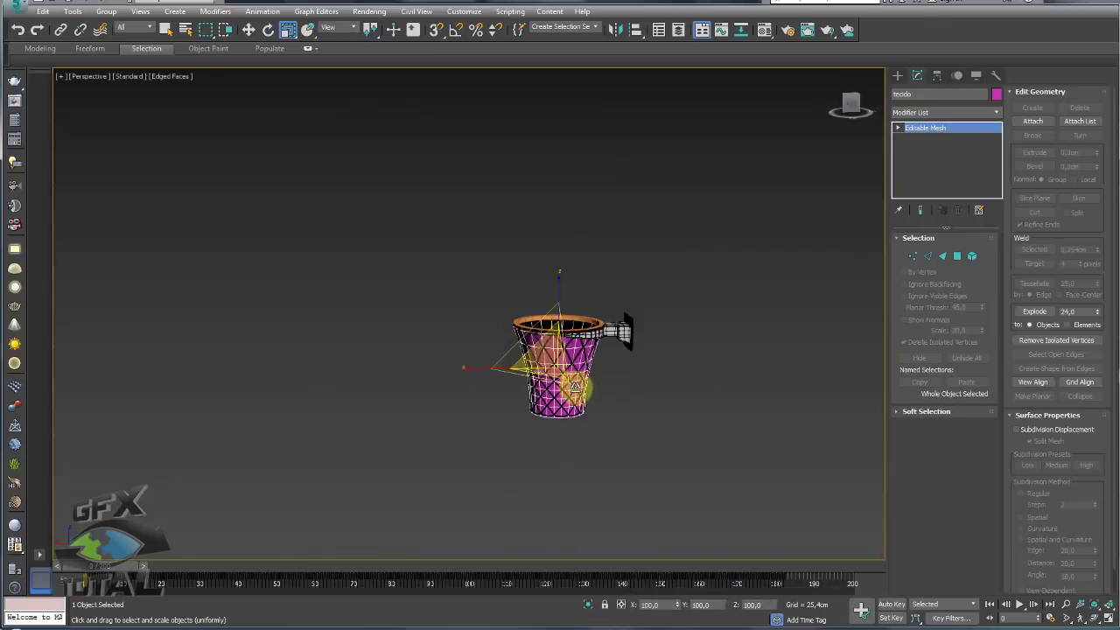
pyautogui.scroll(5, 583, 368)
pyautogui.scroll(3, 590, 370)
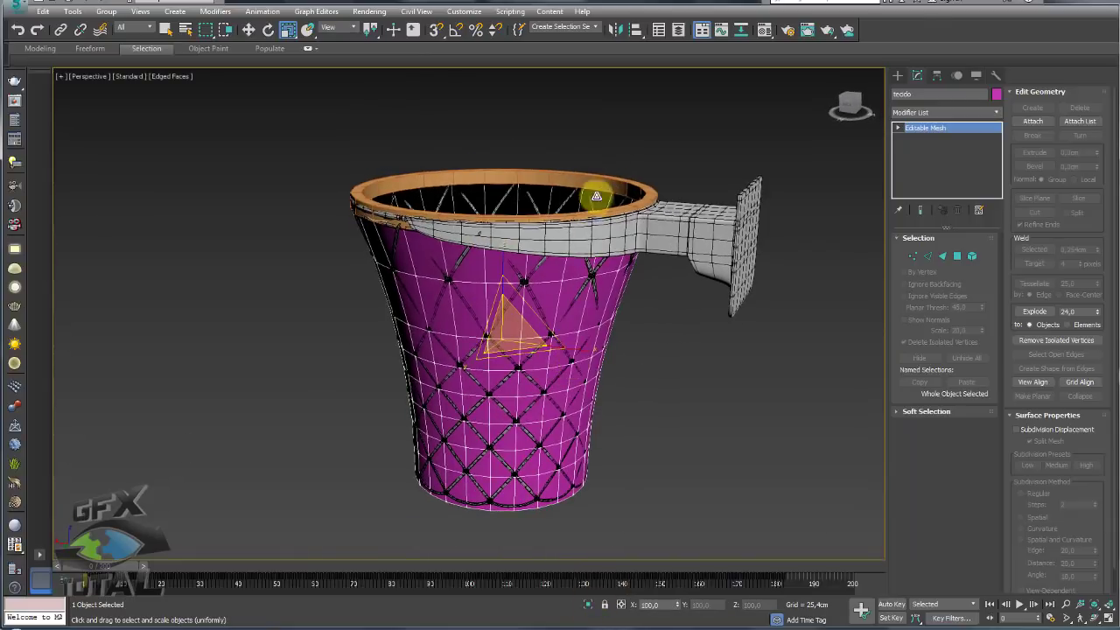
# - Select the net and cloth cup together and isolate them with Alt+Q
pyautogui.click(637, 200)
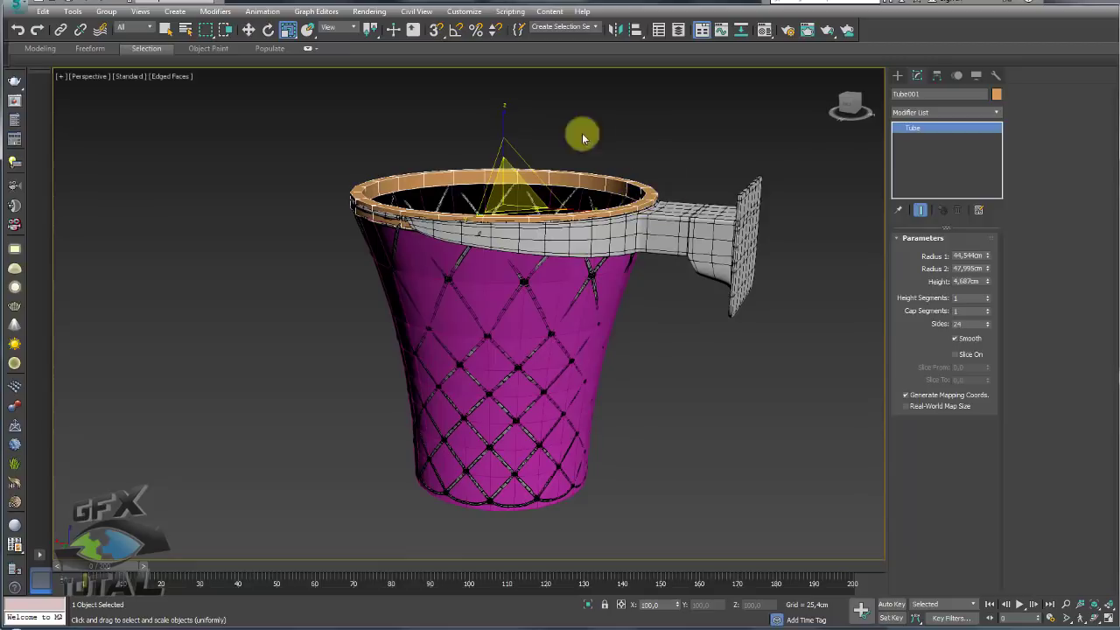
pyautogui.click(557, 256)
pyautogui.keyDown('alt'); pyautogui.moveTo(515, 266); pyautogui.dragTo(503, 276, button='middle'); pyautogui.keyUp('alt')
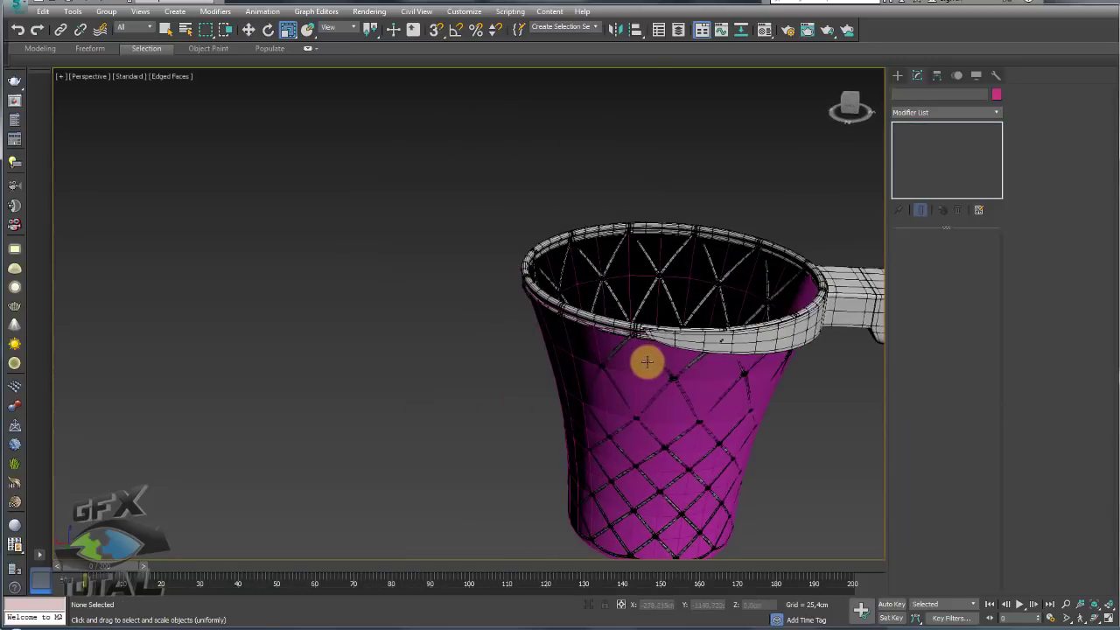
pyautogui.click(697, 401)
pyautogui.moveTo(632, 483); pyautogui.dragTo(674, 487)
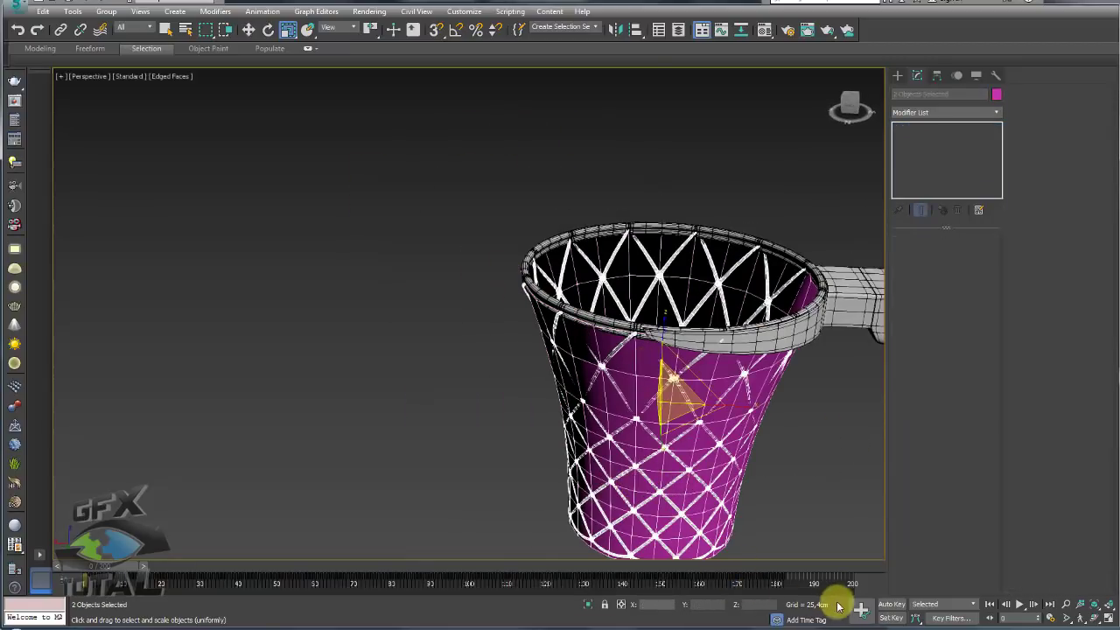
pyautogui.click(590, 606)
pyautogui.keyDown('alt'); pyautogui.moveTo(644, 442); pyautogui.dragTo(637, 313, button='middle'); pyautogui.keyUp('alt')
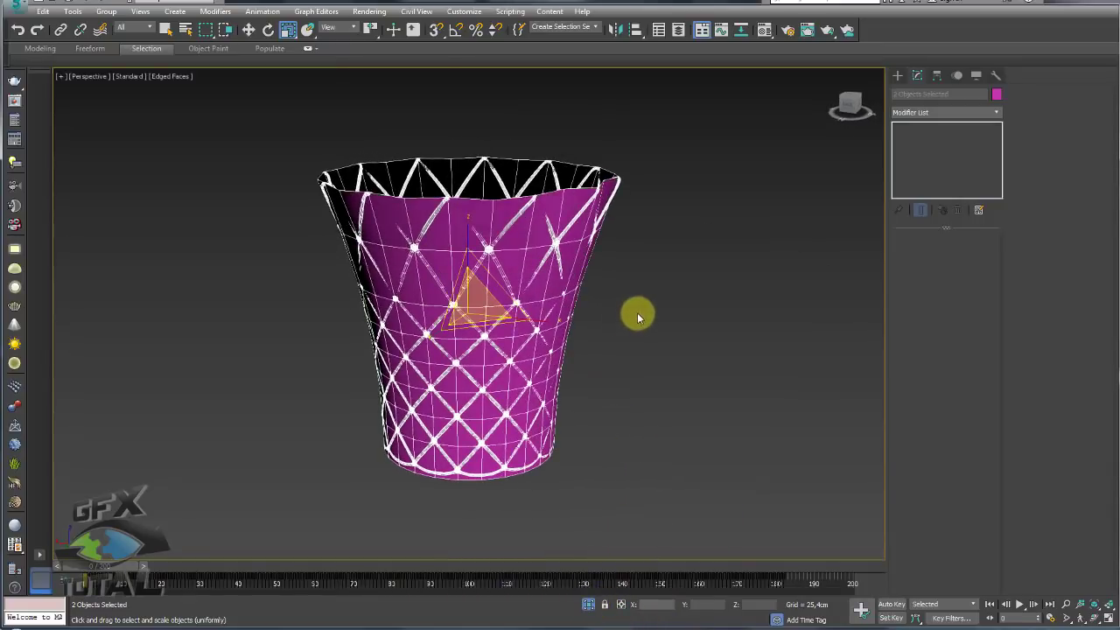
pyautogui.click(639, 313)
# - Select the rope net and centre it in the view
pyautogui.click(554, 238)
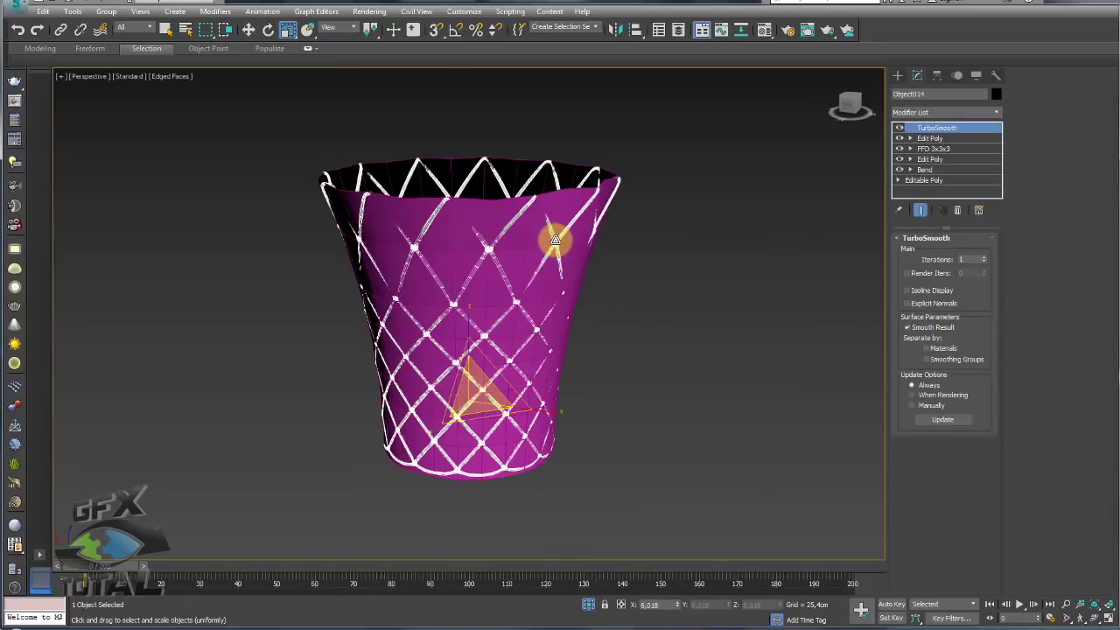
pyautogui.scroll(3, 534, 194)
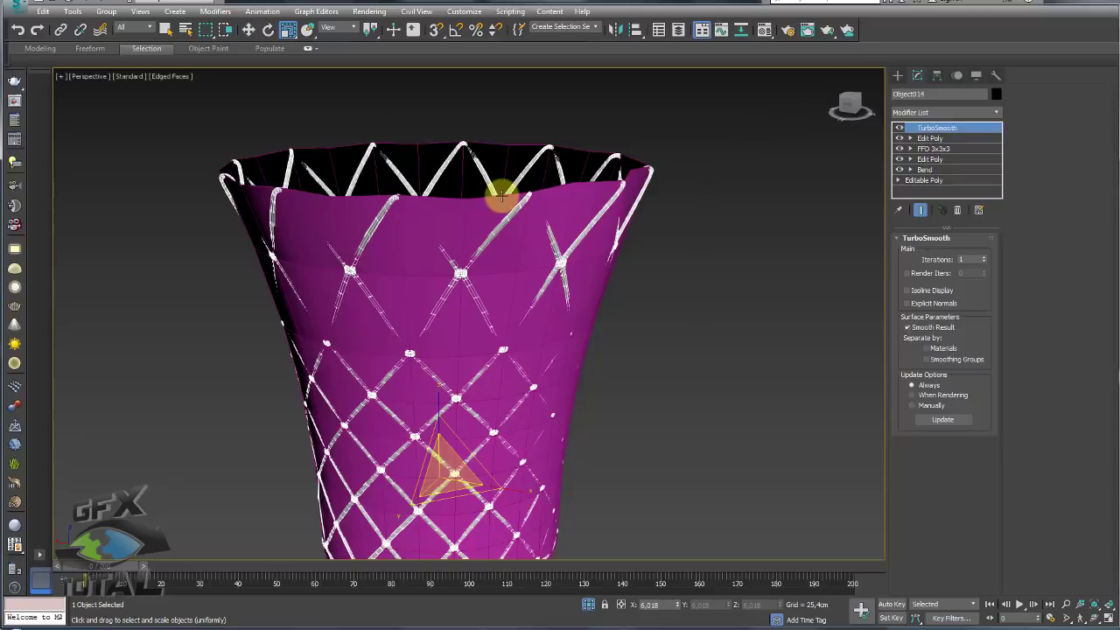
pyautogui.scroll(-2, 499, 241)
pyautogui.moveTo(525, 266)
pyautogui.mouseDown(button='middle')
pyautogui.moveTo(600, 180)
pyautogui.moveTo(594, 214)
pyautogui.moveTo(613, 242)
pyautogui.mouseUp(button='middle')
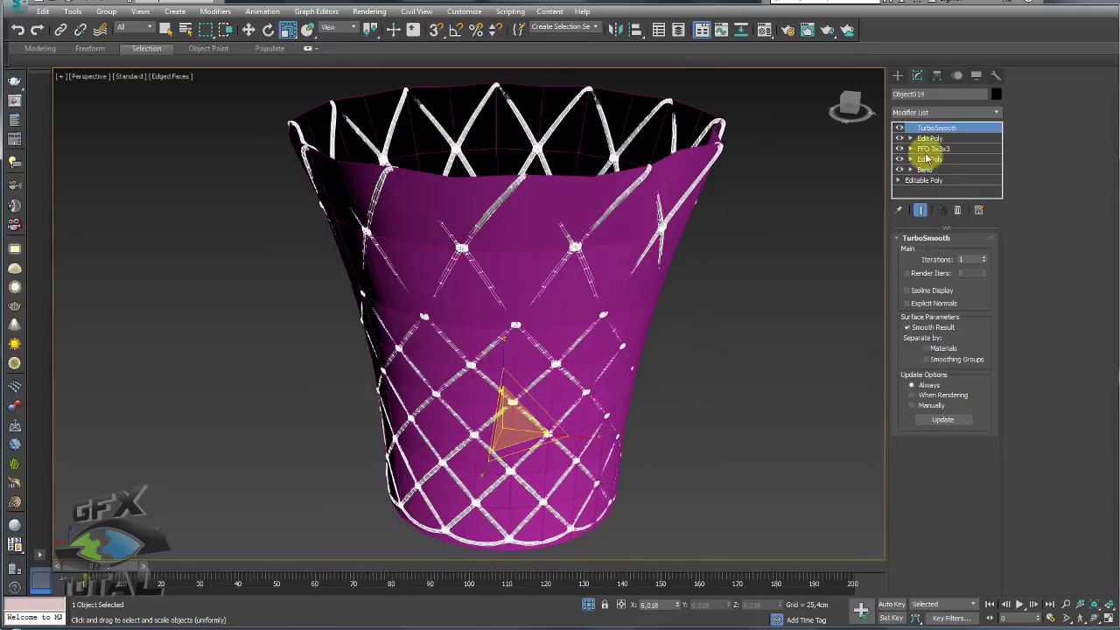
# - Add a Skin Wrap above the net's Edit Poly, driven by the tecido mesh, and scrub to check
pyautogui.click(900, 128)
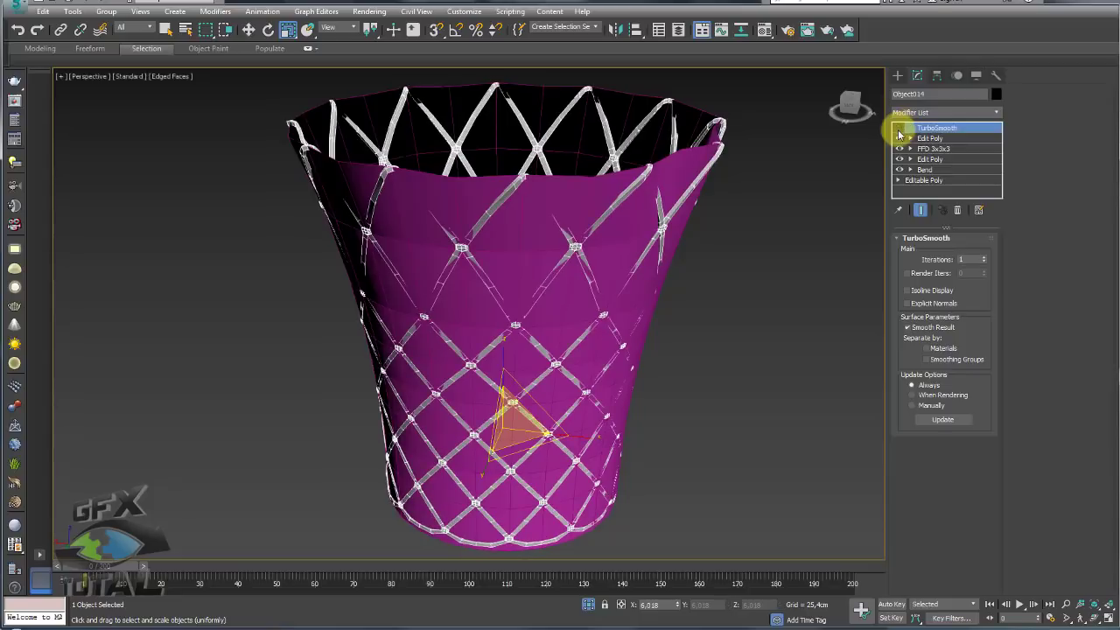
pyautogui.click(926, 140)
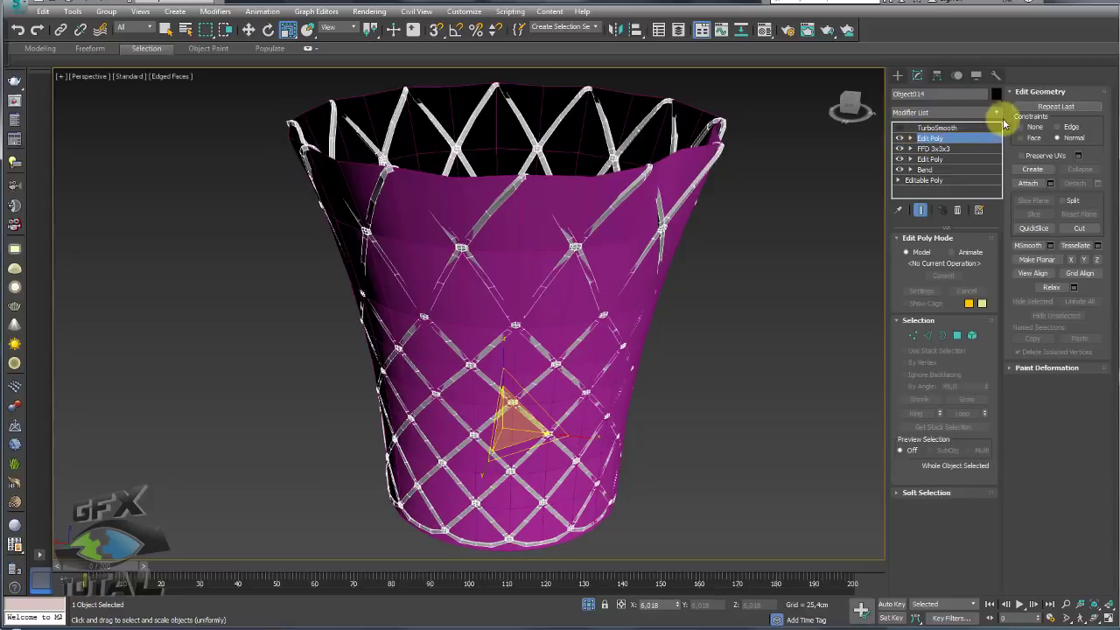
pyautogui.click(997, 113)
pyautogui.moveTo(998, 122); pyautogui.dragTo(1001, 412)
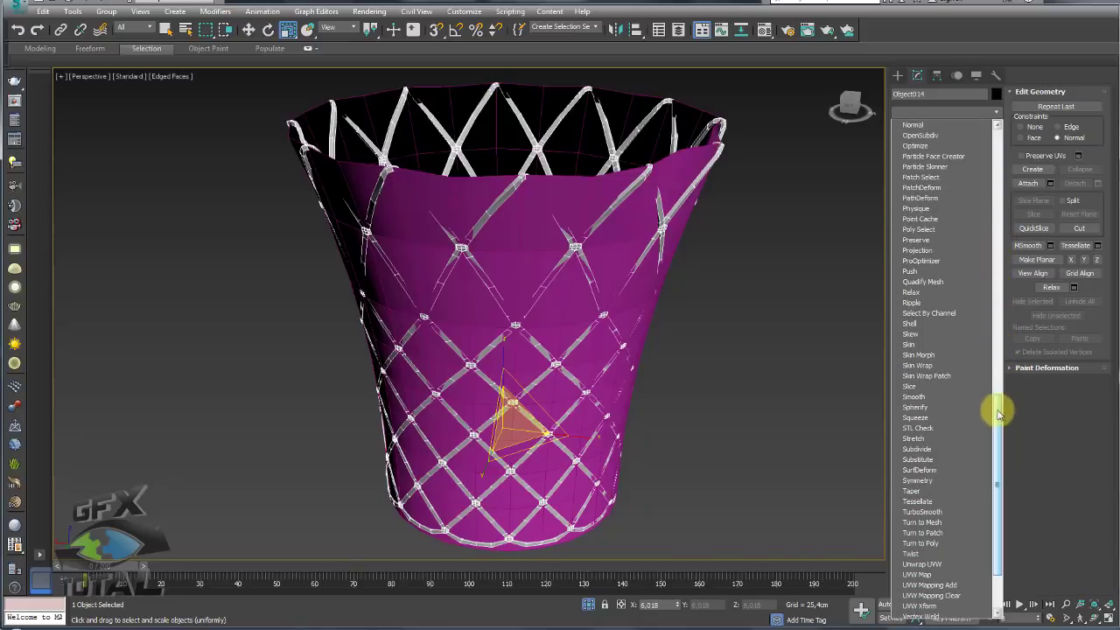
pyautogui.click(926, 365)
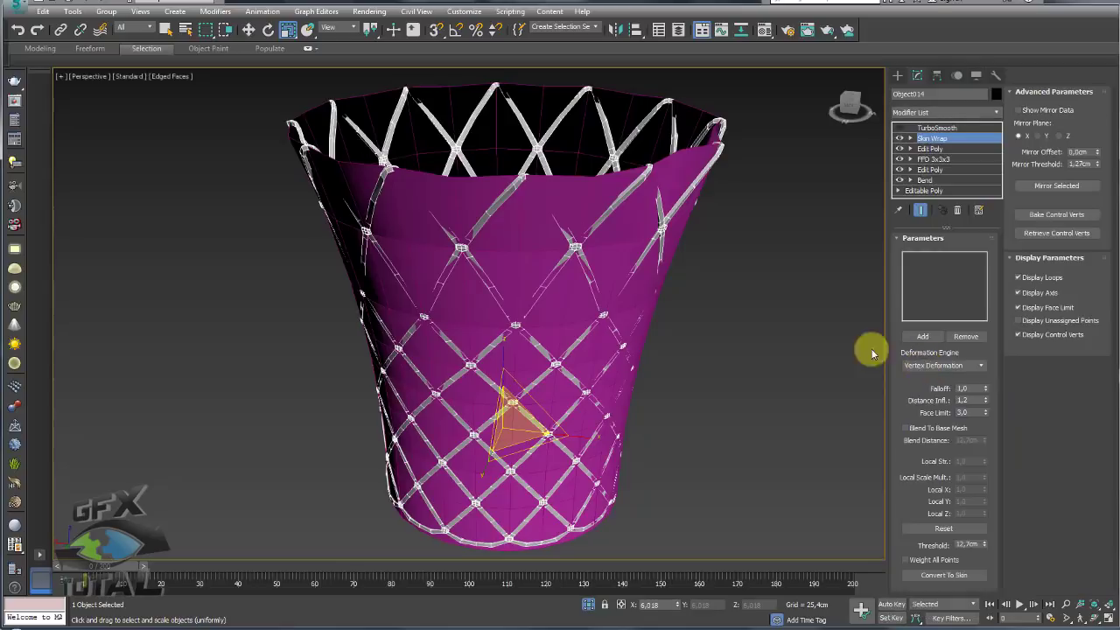
pyautogui.click(920, 337)
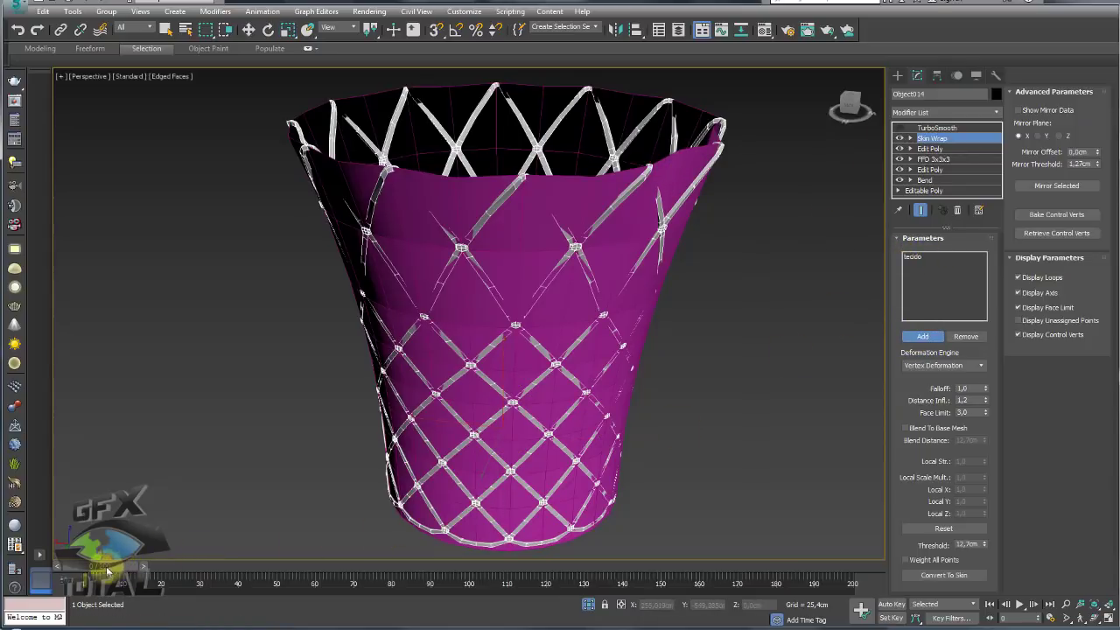
pyautogui.moveTo(108, 572)
pyautogui.mouseDown()
pyautogui.moveTo(498, 578)
pyautogui.moveTo(400, 585)
pyautogui.moveTo(470, 583)
pyautogui.moveTo(413, 595)
pyautogui.moveTo(463, 598)
pyautogui.mouseUp()
# - Hide the magenta vase mesh and scrub to preview the net deforming
pyautogui.click(499, 513)
pyautogui.click(526, 336)
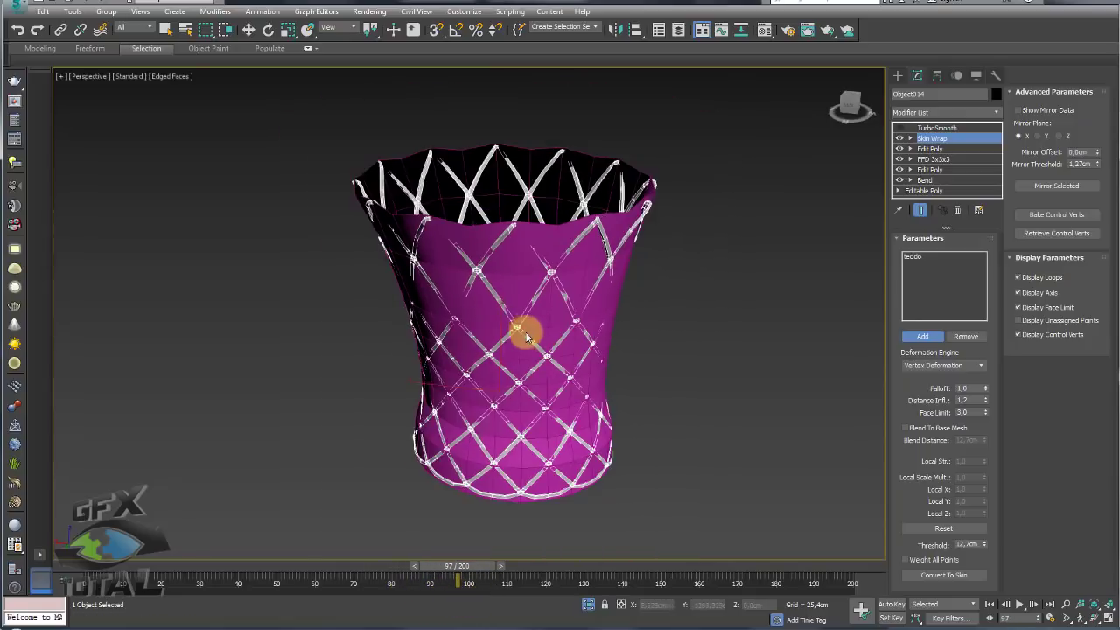
pyautogui.keyDown('alt'); pyautogui.moveTo(526, 336); pyautogui.dragTo(575, 204, button='middle'); pyautogui.keyUp('alt')
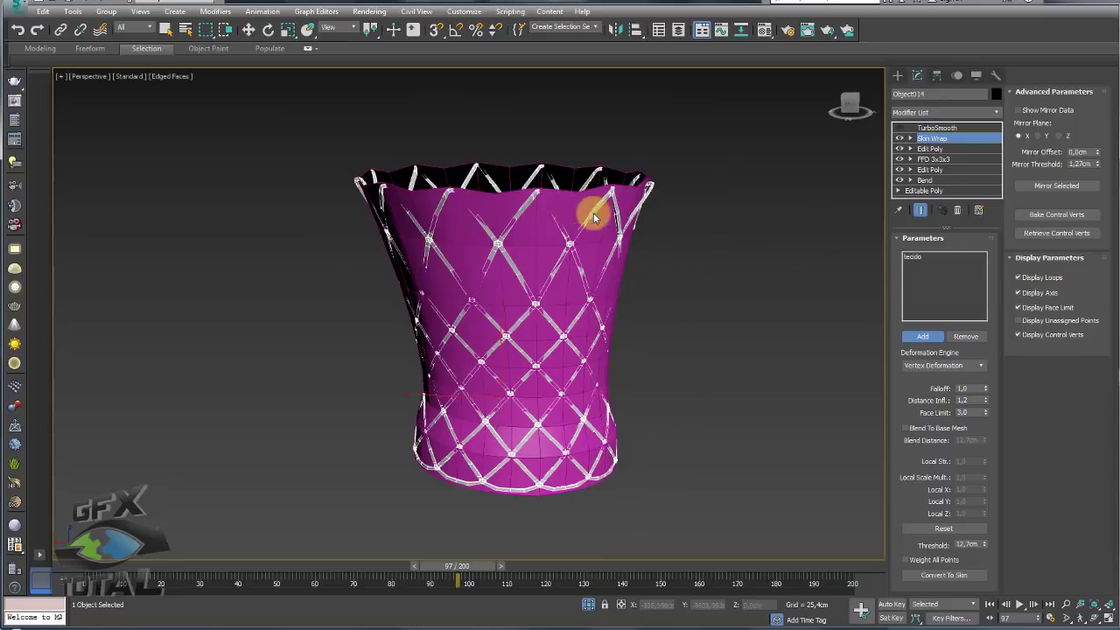
pyautogui.click(931, 130)
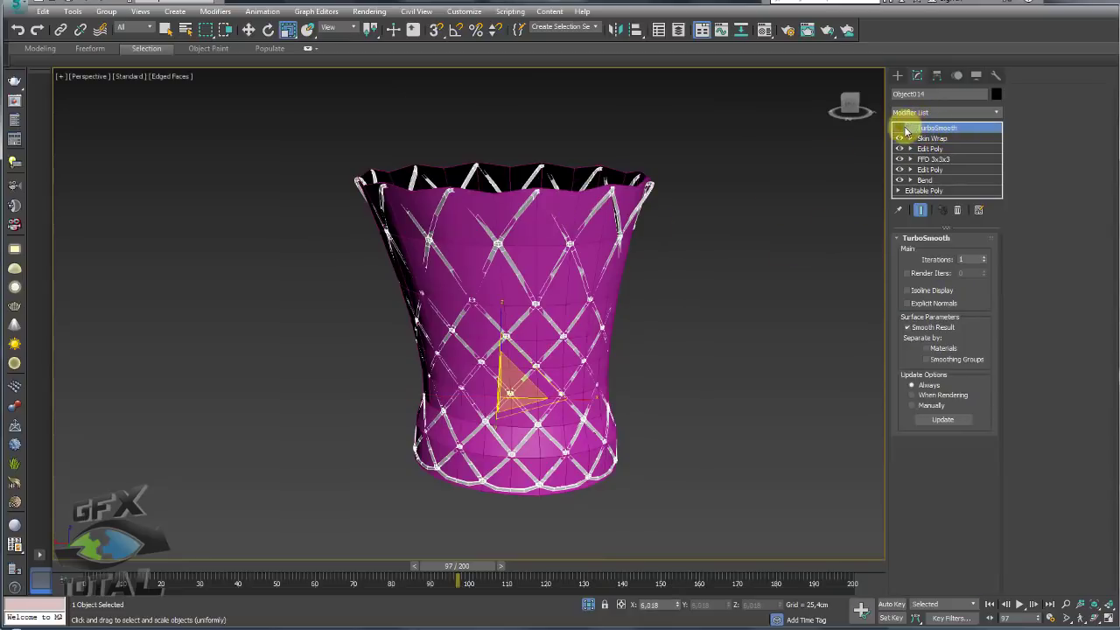
pyautogui.click(582, 196)
pyautogui.rightClick(579, 188)
pyautogui.click(613, 160)
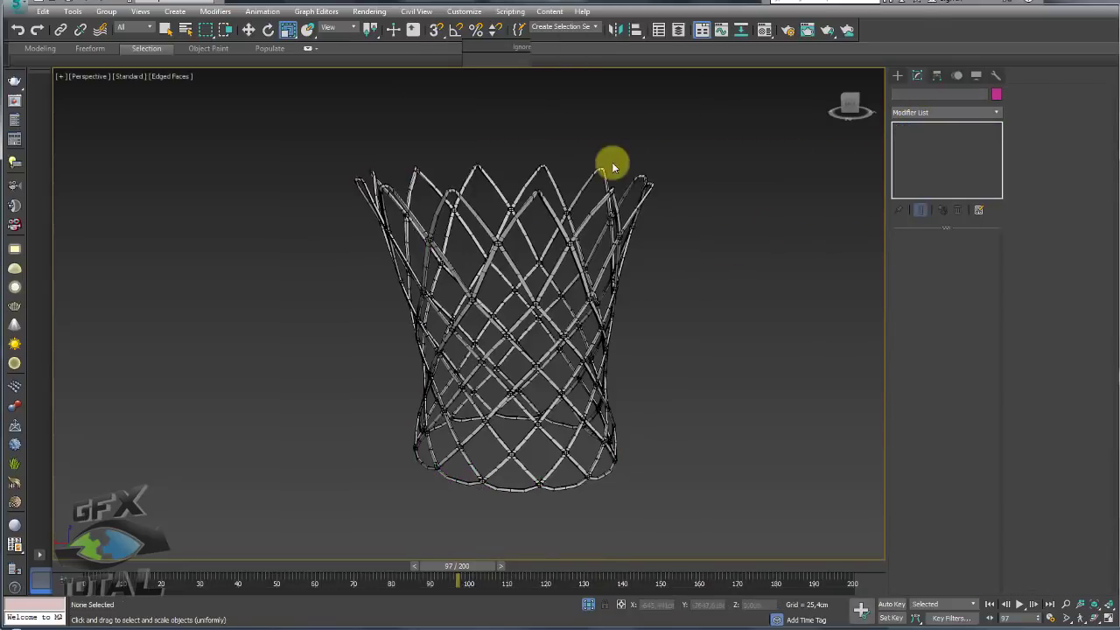
pyautogui.moveTo(462, 582)
pyautogui.mouseDown()
pyautogui.moveTo(400, 570)
pyautogui.moveTo(461, 573)
pyautogui.moveTo(448, 574)
pyautogui.mouseUp()
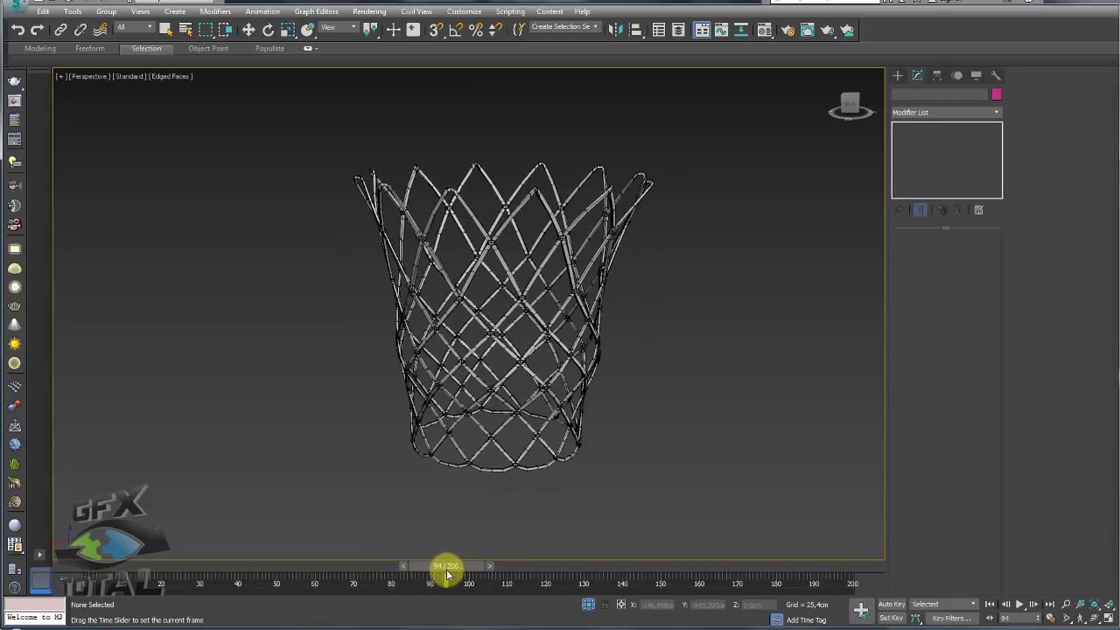
# - Unhide everything, hide the vase again, and preview the ball passing through the net
pyautogui.rightClick(557, 479)
pyautogui.click(582, 345)
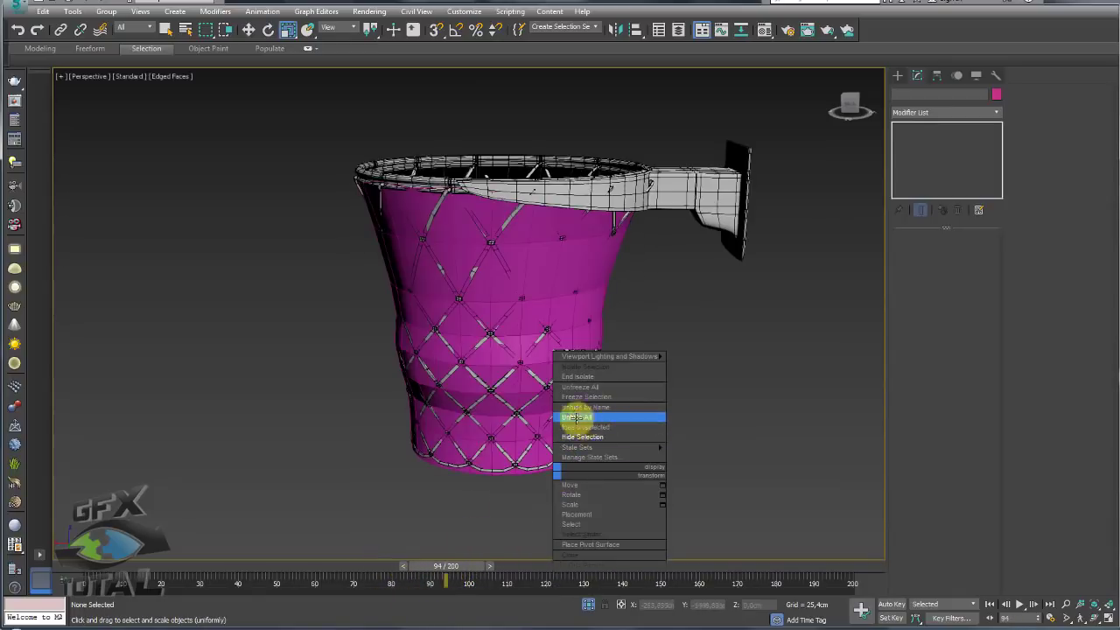
pyautogui.click(562, 264)
pyautogui.rightClick(562, 265)
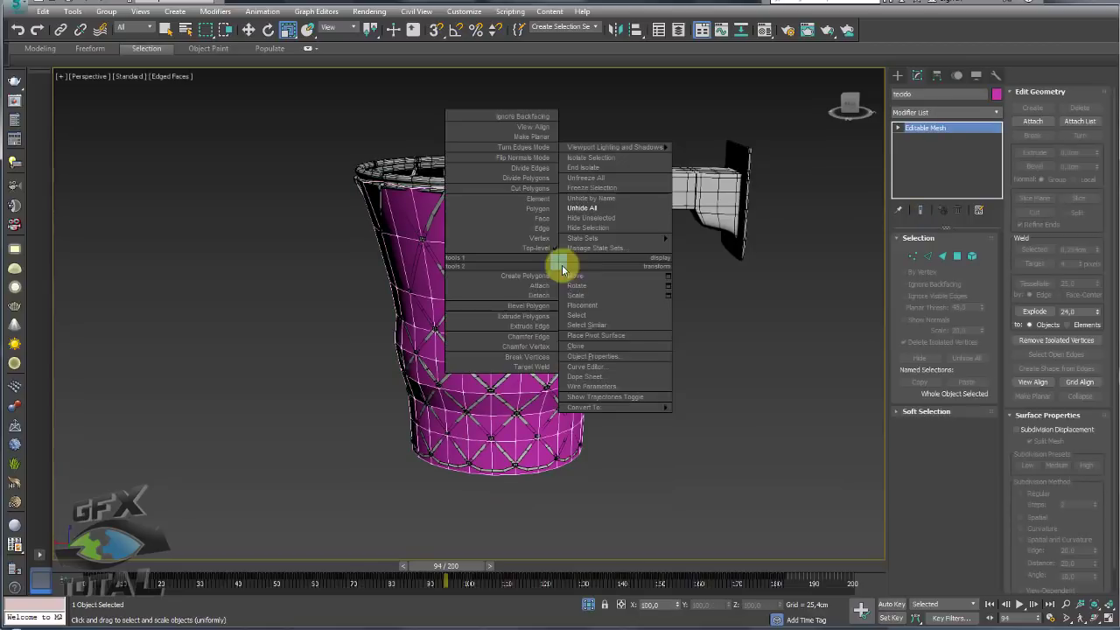
pyautogui.click(588, 227)
pyautogui.moveTo(430, 564)
pyautogui.mouseDown()
pyautogui.moveTo(412, 573)
pyautogui.moveTo(475, 570)
pyautogui.moveTo(412, 586)
pyautogui.moveTo(483, 580)
pyautogui.moveTo(379, 581)
pyautogui.moveTo(483, 619)
pyautogui.moveTo(412, 608)
pyautogui.moveTo(467, 610)
pyautogui.moveTo(432, 623)
pyautogui.mouseUp()
# - Scrub the ball back above the rim, return to frame 0, and zoom out to the floor grid
pyautogui.press('r')
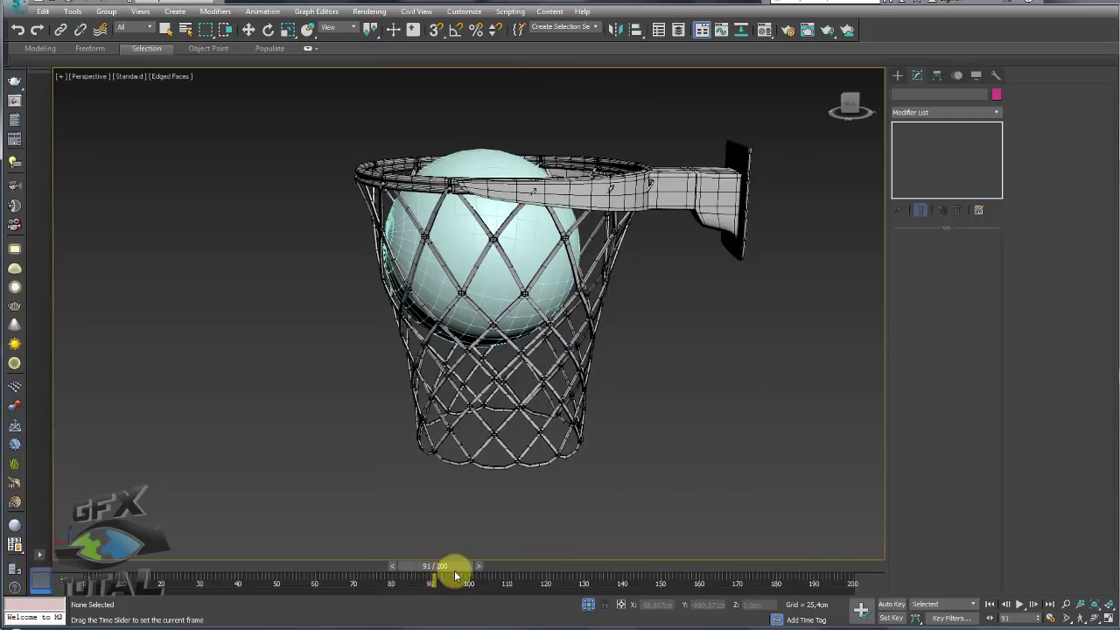
pyautogui.moveTo(455, 576)
pyautogui.mouseDown()
pyautogui.moveTo(395, 575)
pyautogui.moveTo(375, 593)
pyautogui.moveTo(463, 600)
pyautogui.moveTo(426, 601)
pyautogui.moveTo(467, 615)
pyautogui.moveTo(446, 616)
pyautogui.moveTo(460, 621)
pyautogui.moveTo(400, 601)
pyautogui.moveTo(25, 605)
pyautogui.mouseUp()
pyautogui.press('r')
pyautogui.moveTo(313, 410); pyautogui.dragTo(363, 390, button='middle')
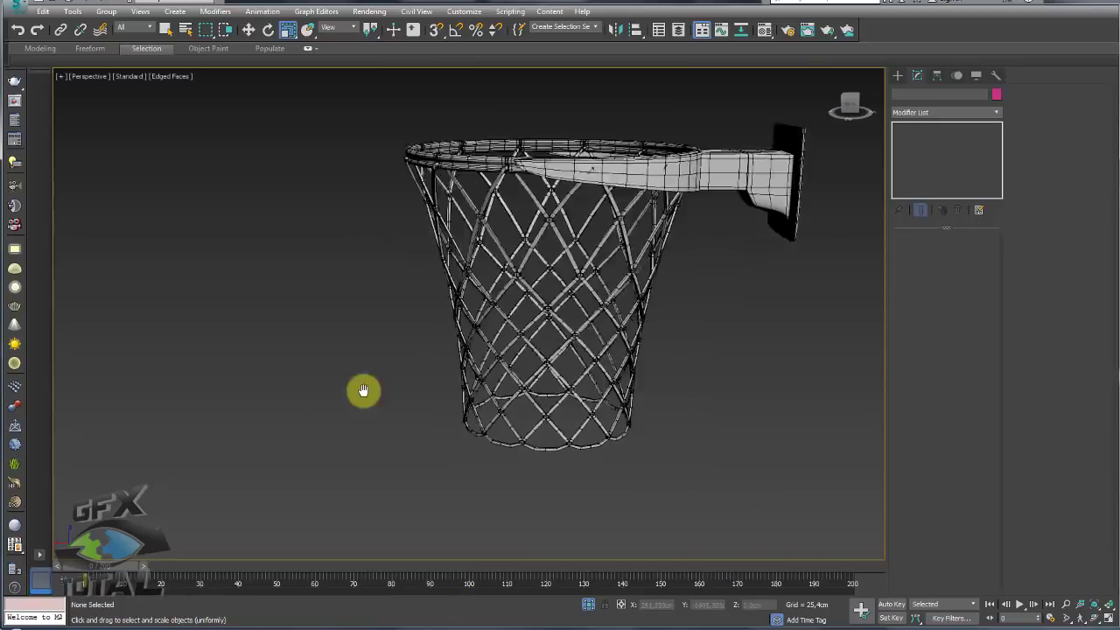
pyautogui.scroll(-5, 363, 391)
pyautogui.moveTo(403, 446)
pyautogui.keyDown('alt'); pyautogui.mouseDown(button='middle')
pyautogui.moveTo(582, 456)
pyautogui.moveTo(538, 478)
pyautogui.moveTo(661, 382)
pyautogui.moveTo(647, 383)
pyautogui.moveTo(709, 401)
pyautogui.mouseUp(button='middle'); pyautogui.keyUp('alt')
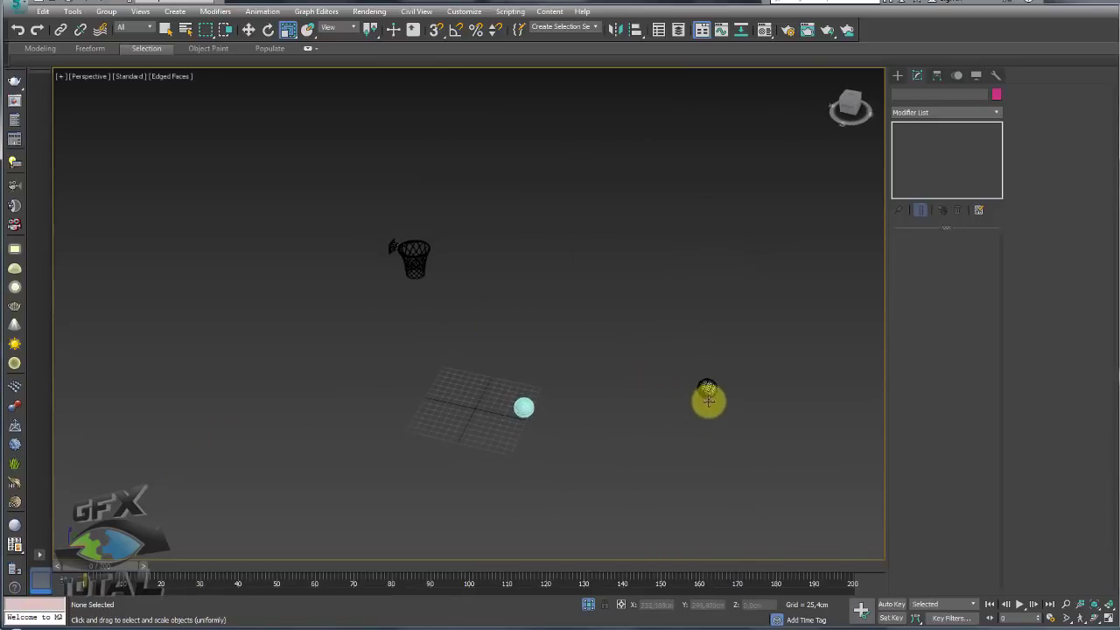
# - Link the basketball to the cyan animated sphere and align it pivot-to-pivot onto that sphere
pyautogui.click(61, 31)
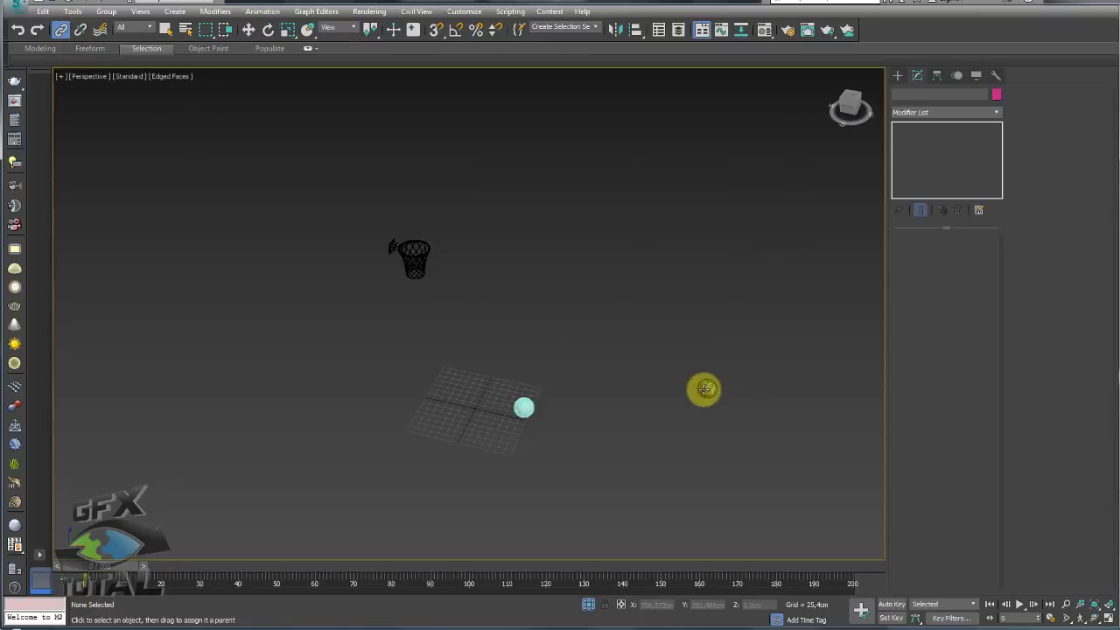
pyautogui.moveTo(705, 389); pyautogui.dragTo(656, 343)
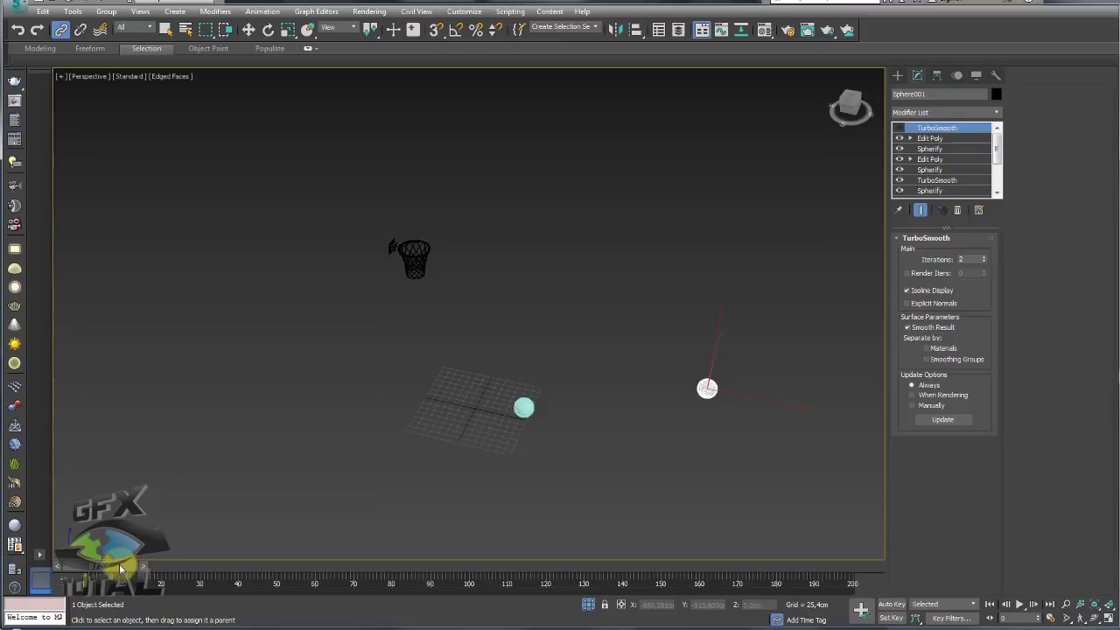
pyautogui.moveTo(121, 569)
pyautogui.mouseDown()
pyautogui.moveTo(324, 553)
pyautogui.moveTo(50, 571)
pyautogui.mouseUp()
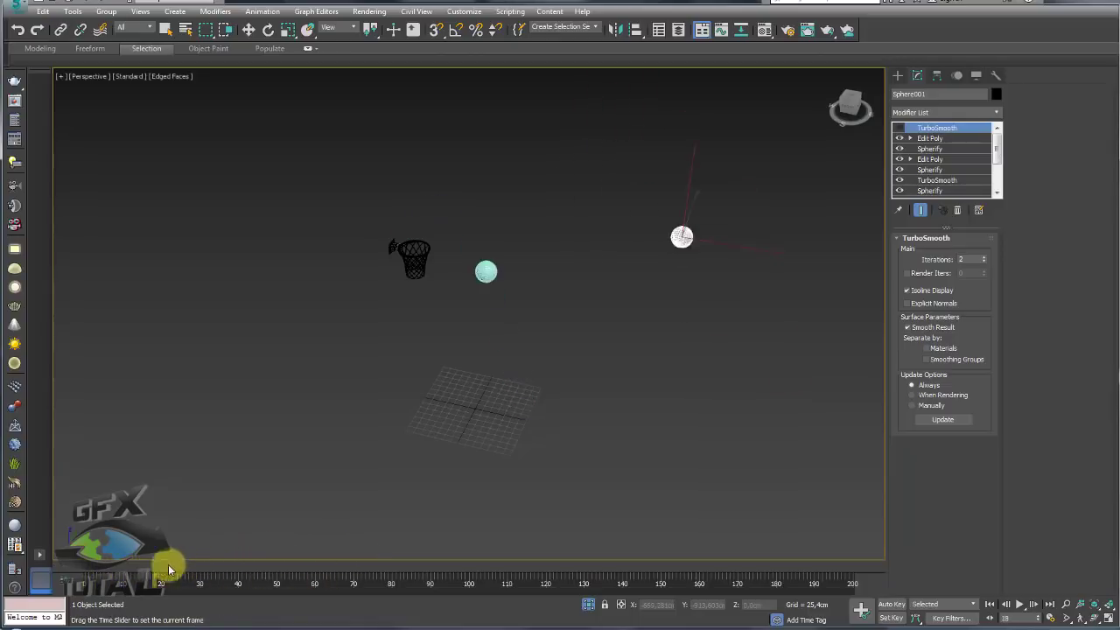
pyautogui.click(638, 31)
pyautogui.click(529, 410)
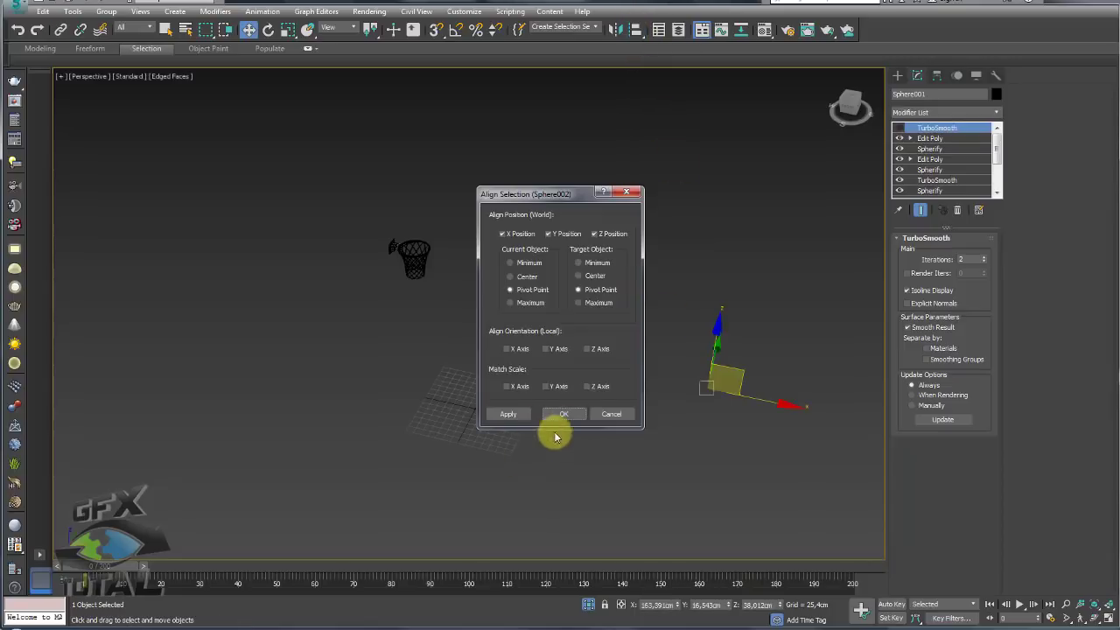
pyautogui.click(565, 414)
pyautogui.moveTo(119, 567); pyautogui.dragTo(445, 567)
# - At frame 94, select the cyan collision sphere and rescale it inside the net
pyautogui.press('w')
pyautogui.keyDown('alt'); pyautogui.moveTo(490, 312); pyautogui.dragTo(385, 257, button='middle'); pyautogui.keyUp('alt')
pyautogui.scroll(4, 385, 256)
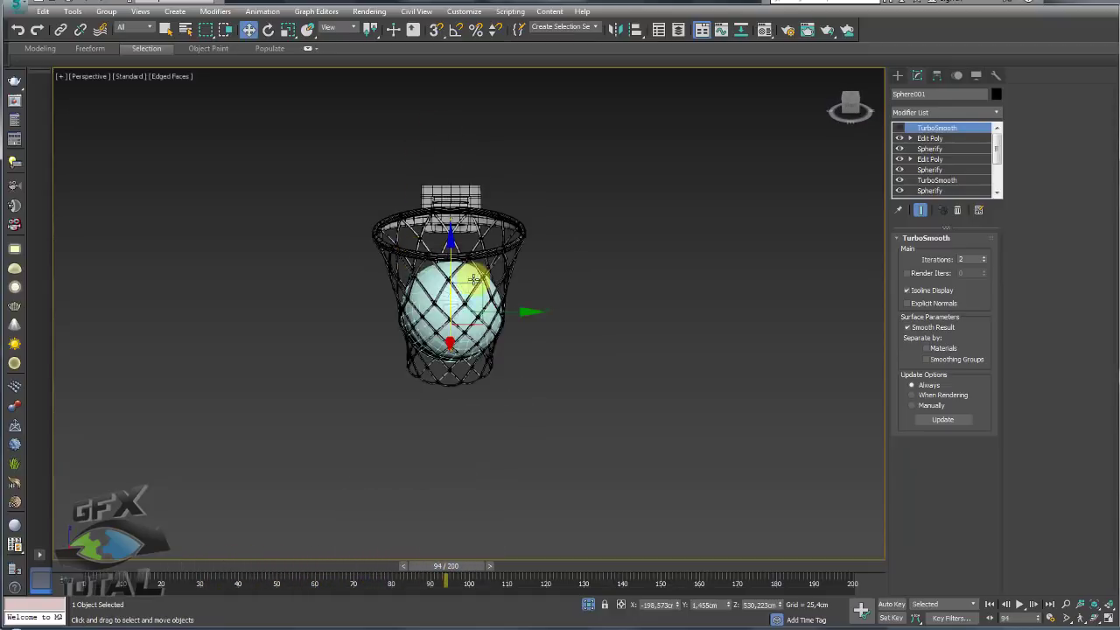
pyautogui.scroll(5, 438, 280)
pyautogui.click(475, 292)
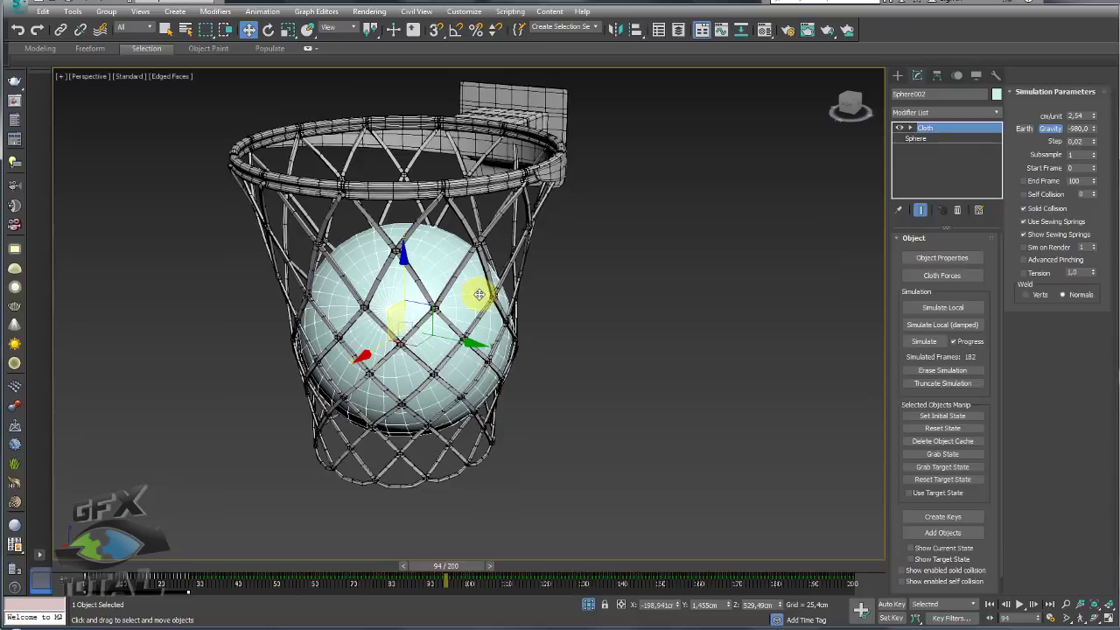
pyautogui.press('r')
pyautogui.moveTo(407, 328); pyautogui.dragTo(422, 350)
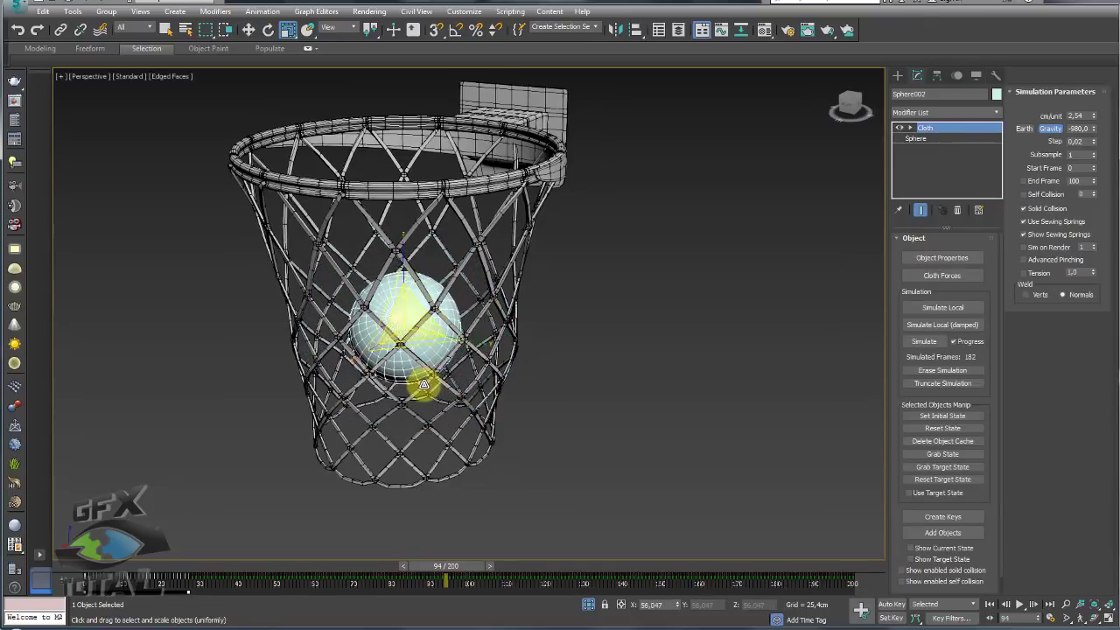
pyautogui.moveTo(421, 381); pyautogui.dragTo(533, 350)
# - In wireframe, scale the basketball up to 112 percent, then reselect the collision sphere
pyautogui.press('F3')
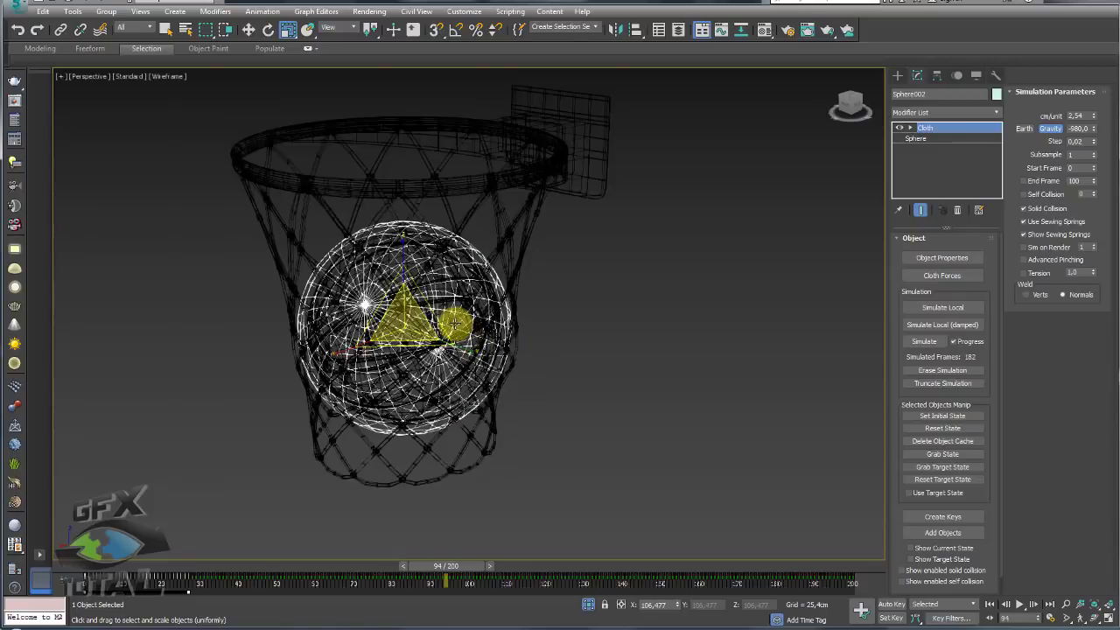
pyautogui.scroll(4, 454, 324)
pyautogui.click(435, 302)
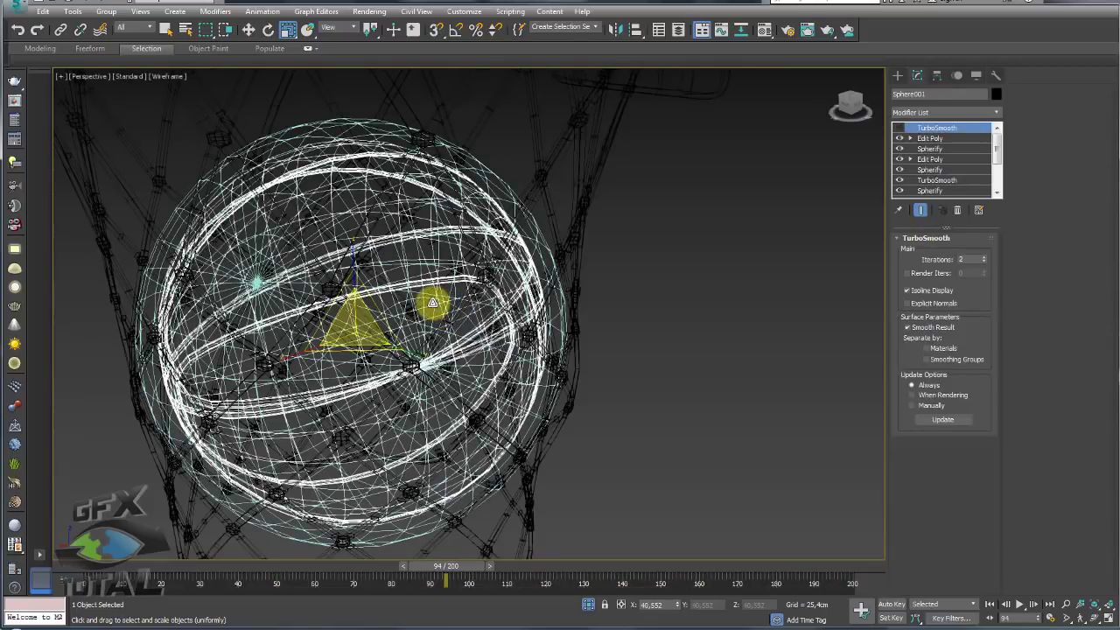
pyautogui.moveTo(352, 333); pyautogui.dragTo(374, 324)
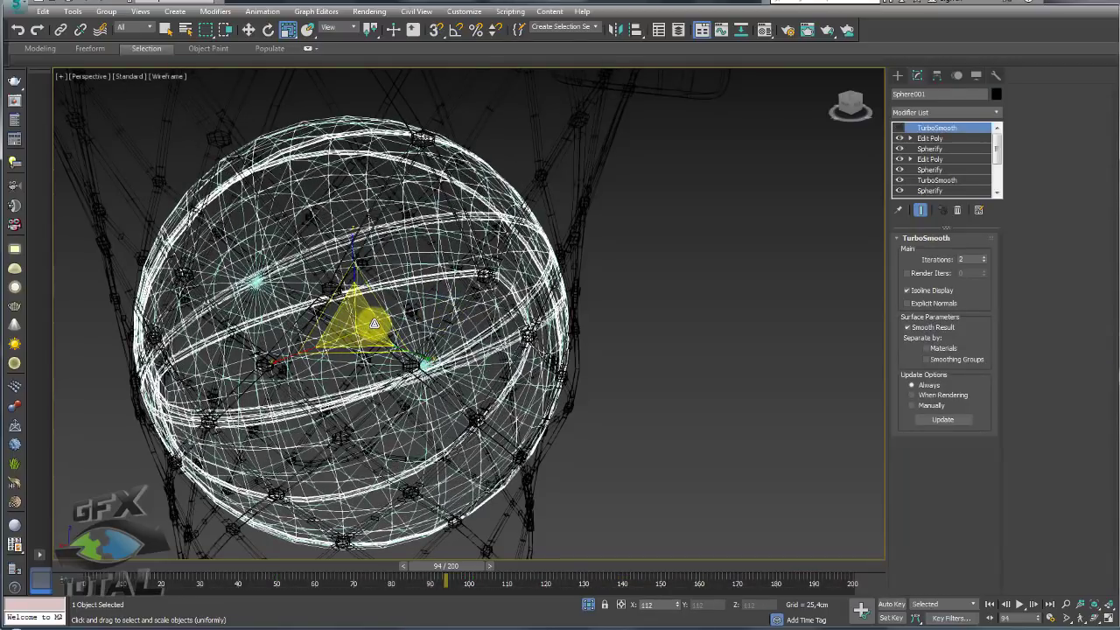
pyautogui.click(410, 292)
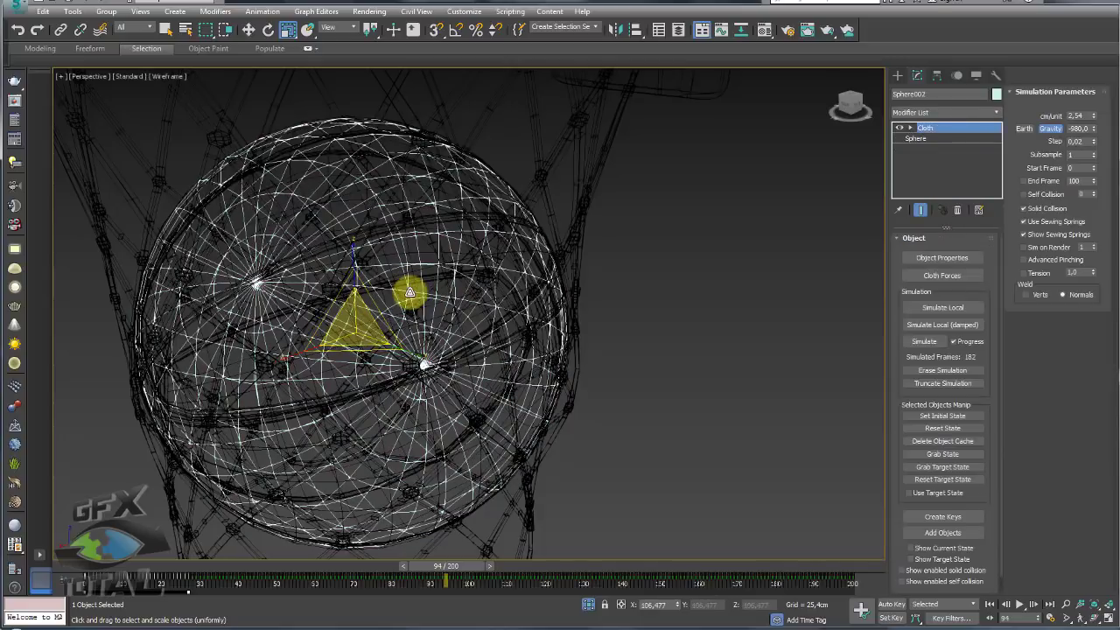
pyautogui.scroll(-4, 407, 294)
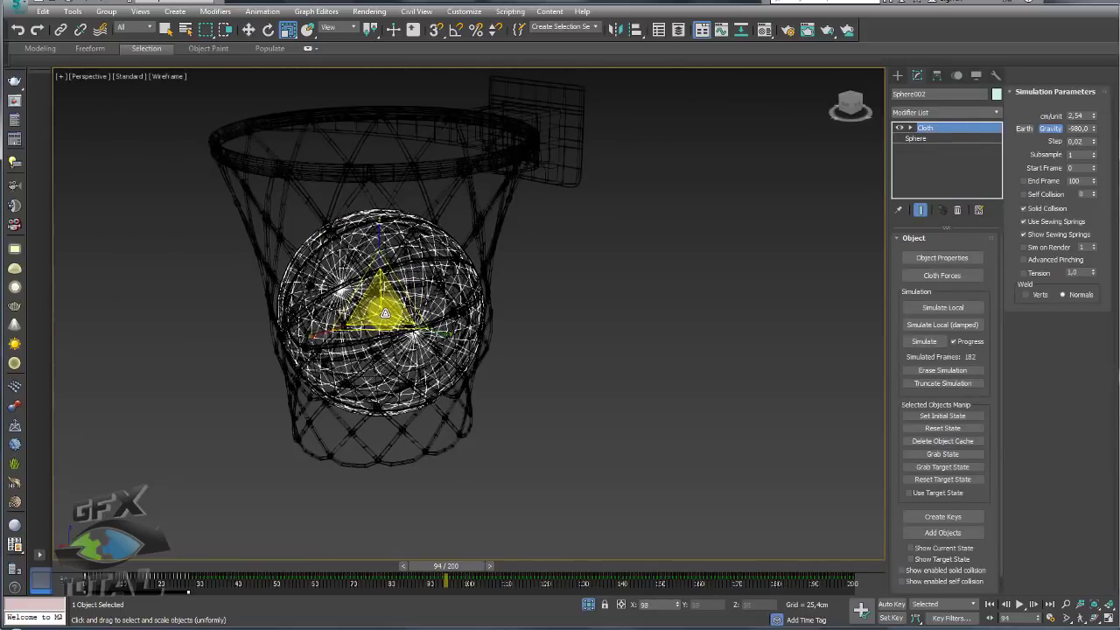
pyautogui.press('F3')
pyautogui.press('F3')
pyautogui.press('F3')
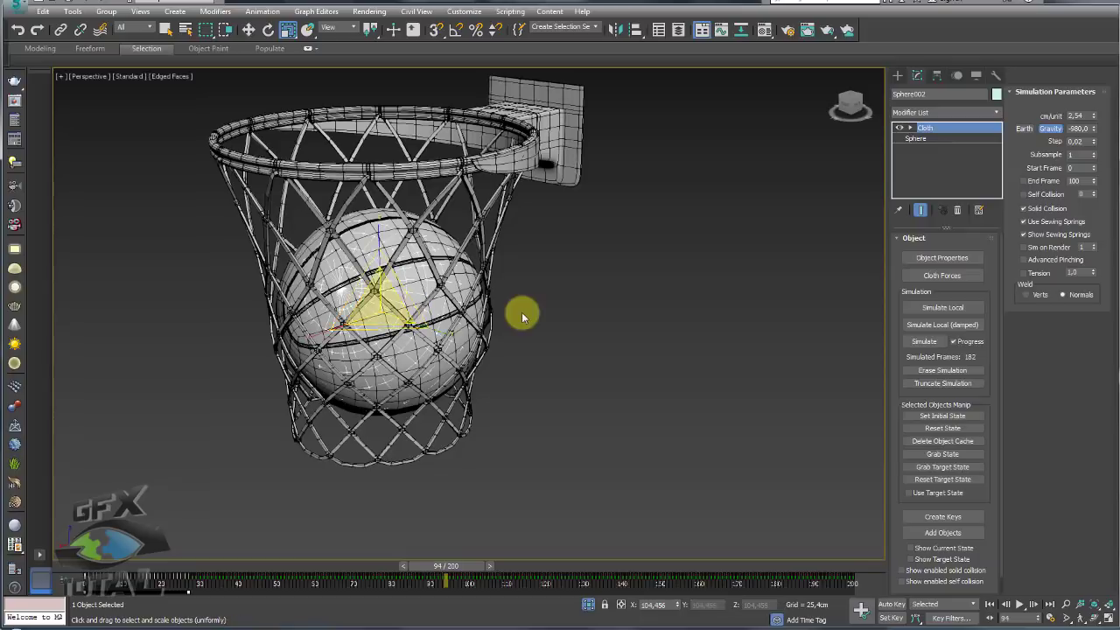
# - Shrink the collision sphere to 83 percent, enlarge the basketball, and scrub back above the hoop
pyautogui.moveTo(522, 312)
pyautogui.keyDown('alt'); pyautogui.mouseDown(button='middle')
pyautogui.moveTo(565, 338)
pyautogui.moveTo(539, 356)
pyautogui.moveTo(529, 327)
pyautogui.mouseUp(button='middle'); pyautogui.keyUp('alt')
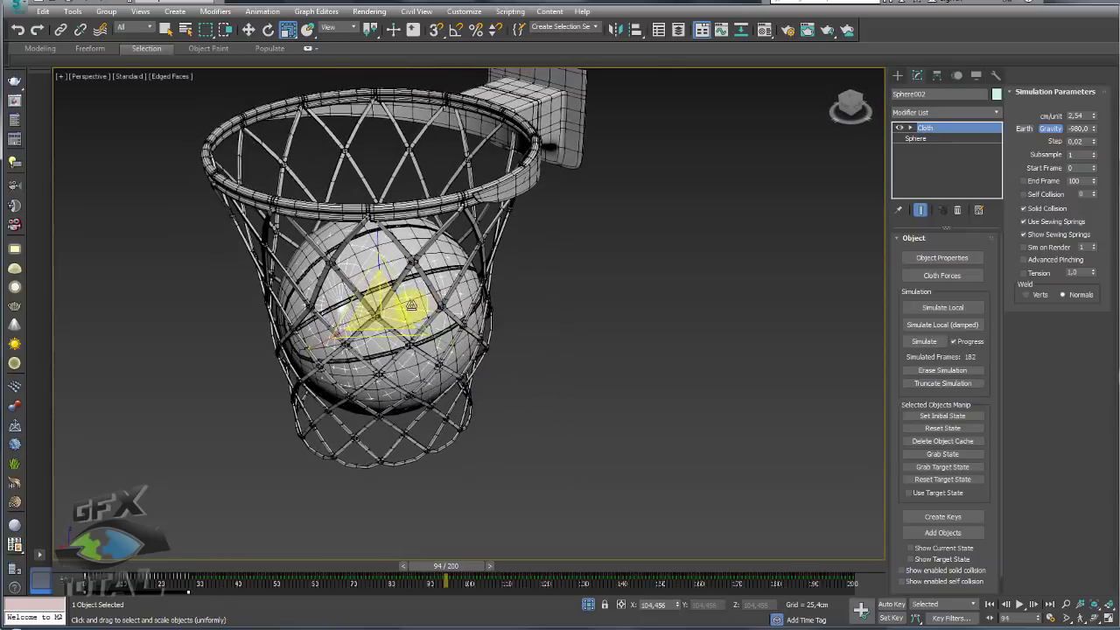
pyautogui.scroll(3, 383, 313)
pyautogui.scroll(2, 382, 313)
pyautogui.moveTo(371, 313)
pyautogui.mouseDown()
pyautogui.moveTo(373, 328)
pyautogui.moveTo(393, 296)
pyautogui.mouseUp()
pyautogui.click(363, 245)
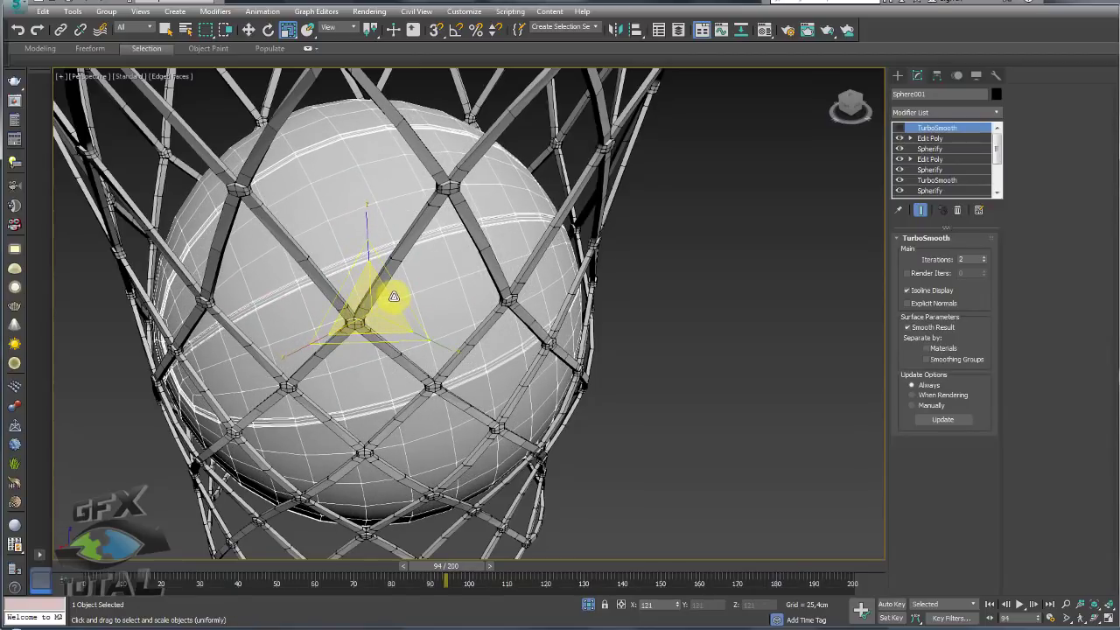
pyautogui.press('F3')
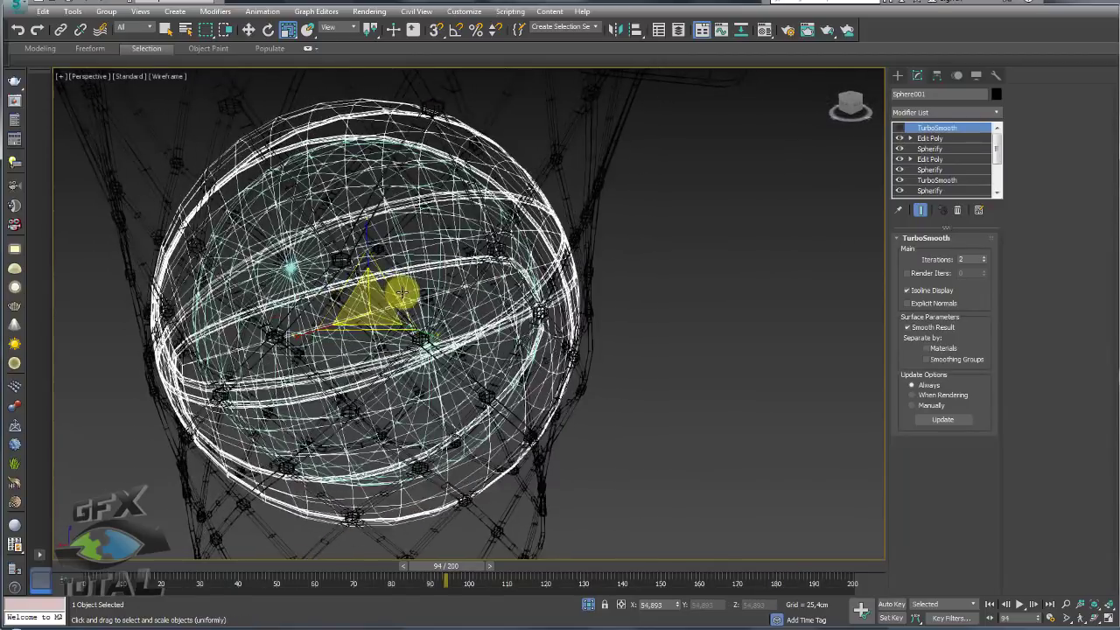
pyautogui.press('F3')
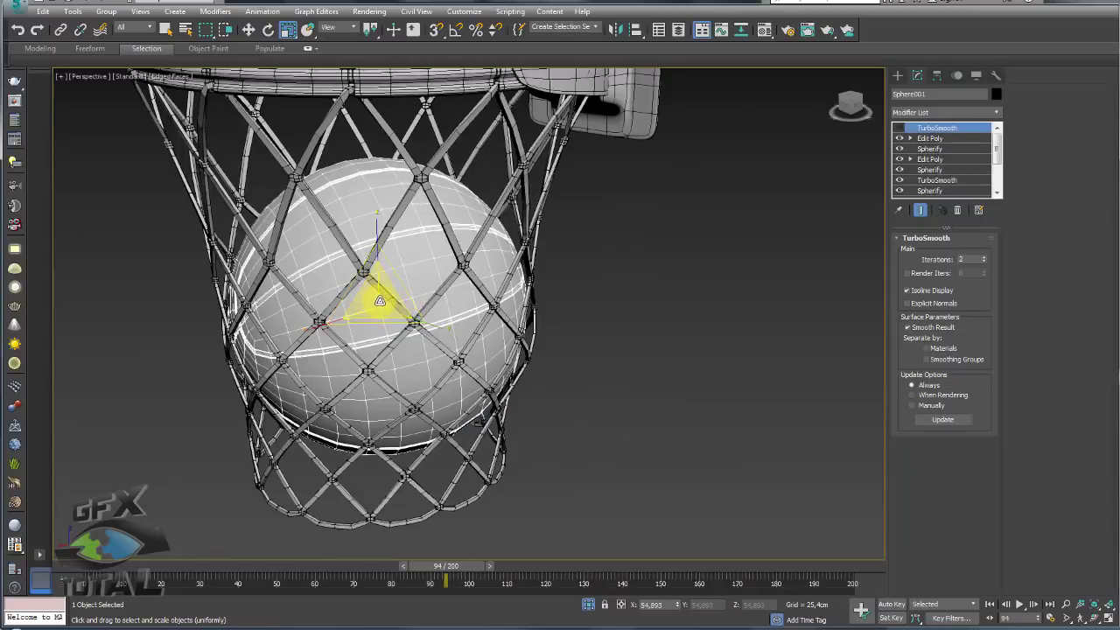
pyautogui.scroll(-5, 380, 301)
pyautogui.moveTo(465, 562)
pyautogui.mouseDown()
pyautogui.moveTo(251, 572)
pyautogui.moveTo(503, 573)
pyautogui.moveTo(414, 573)
pyautogui.mouseUp()
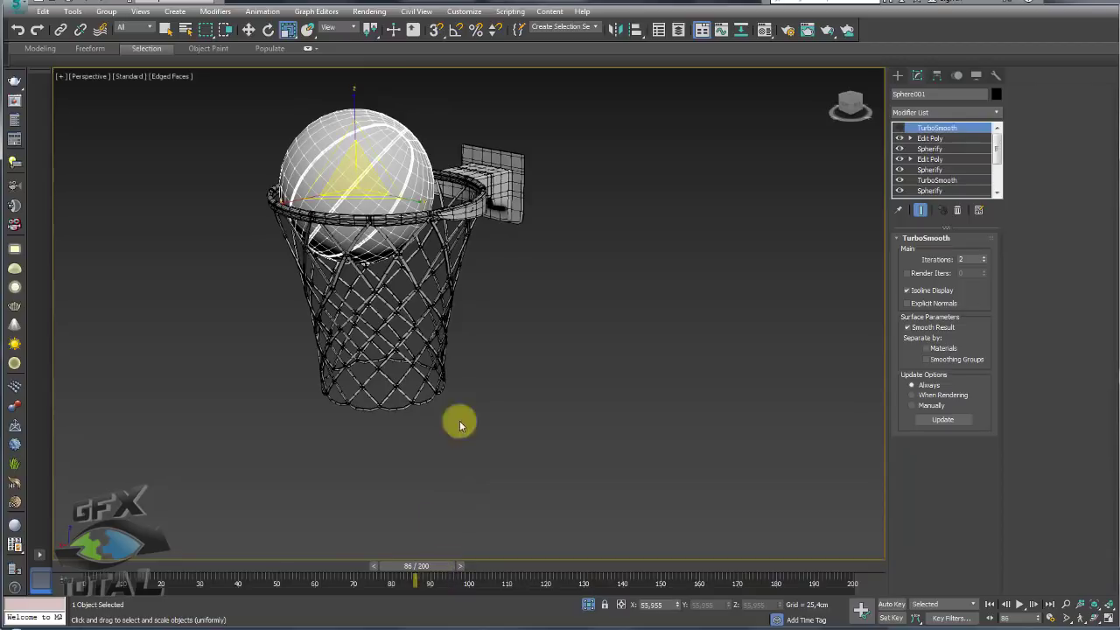
# - Advance to frame 96 with the ball in the net and select the net
pyautogui.click(423, 300)
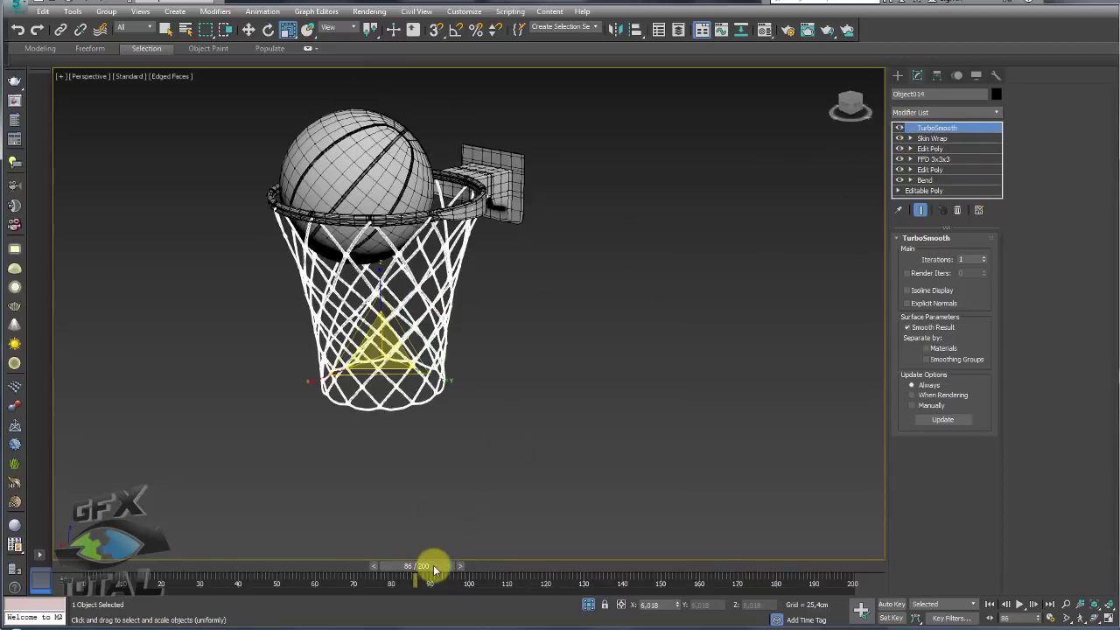
pyautogui.moveTo(435, 570)
pyautogui.mouseDown()
pyautogui.moveTo(475, 570)
pyautogui.moveTo(420, 565)
pyautogui.moveTo(487, 566)
pyautogui.moveTo(429, 579)
pyautogui.moveTo(500, 575)
pyautogui.moveTo(362, 583)
pyautogui.moveTo(493, 590)
pyautogui.moveTo(415, 585)
pyautogui.moveTo(465, 593)
pyautogui.mouseUp()
pyautogui.click(510, 459)
pyautogui.press('r')
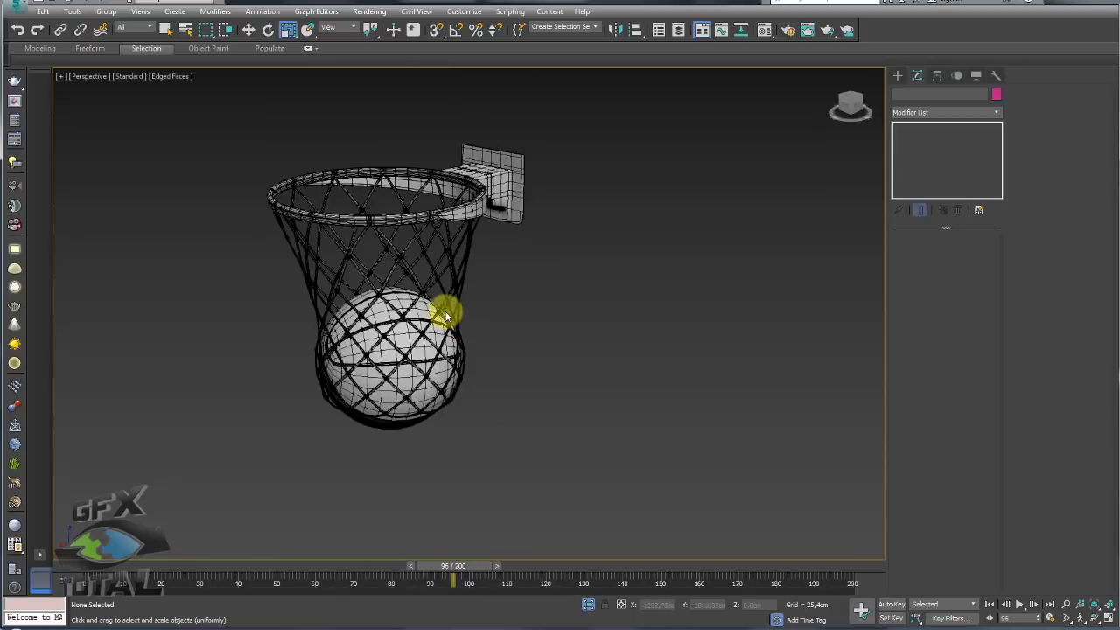
pyautogui.click(440, 308)
pyautogui.scroll(3, 437, 315)
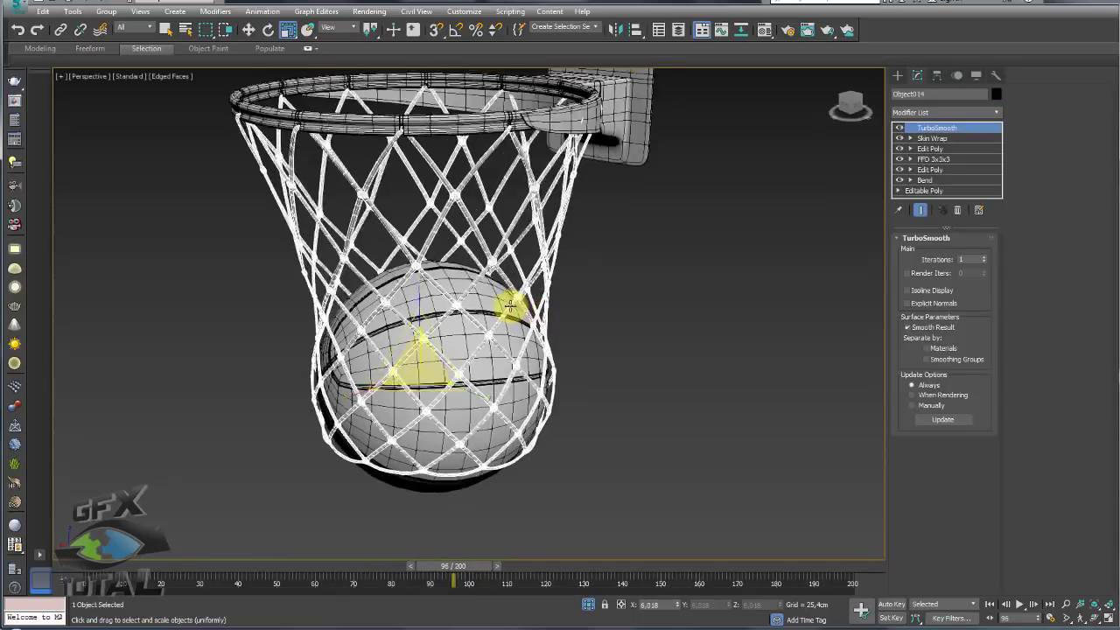
# - Add FFD 3x3x3 above Skin Wrap and scale its control points to pull the net in
pyautogui.click(933, 138)
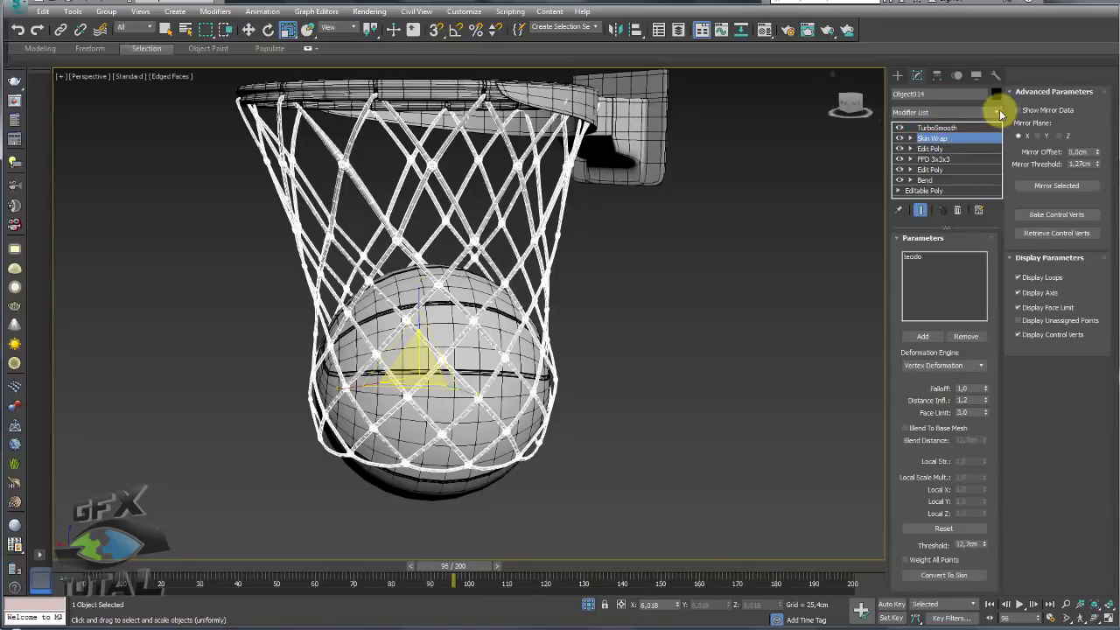
pyautogui.click(996, 112)
pyautogui.moveTo(997, 127); pyautogui.dragTo(1003, 252)
pyautogui.click(931, 345)
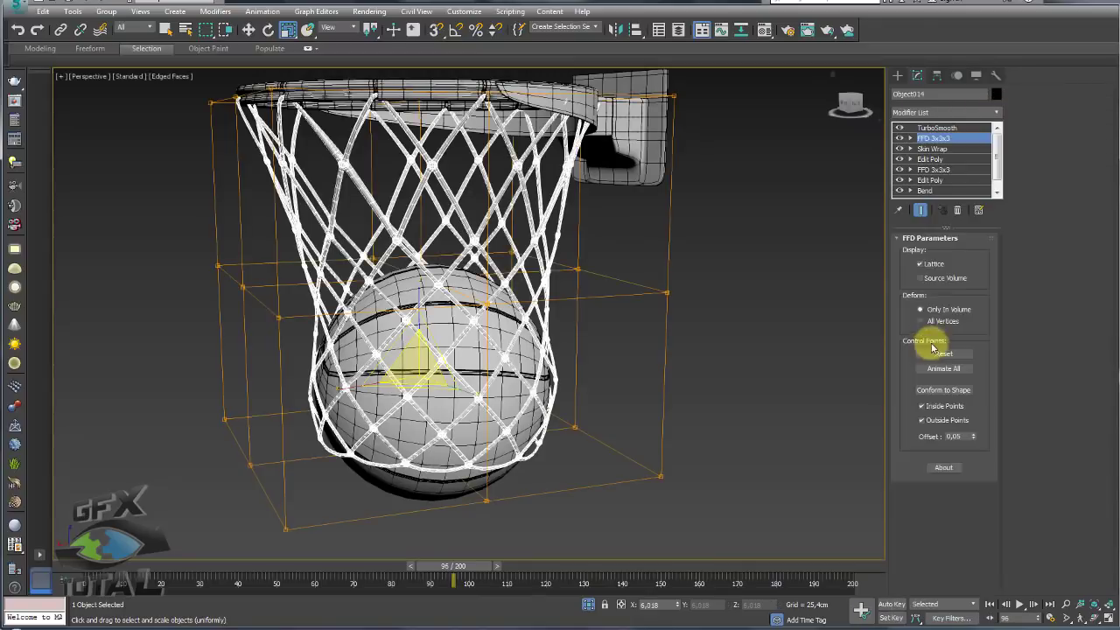
pyautogui.scroll(-3, 652, 262)
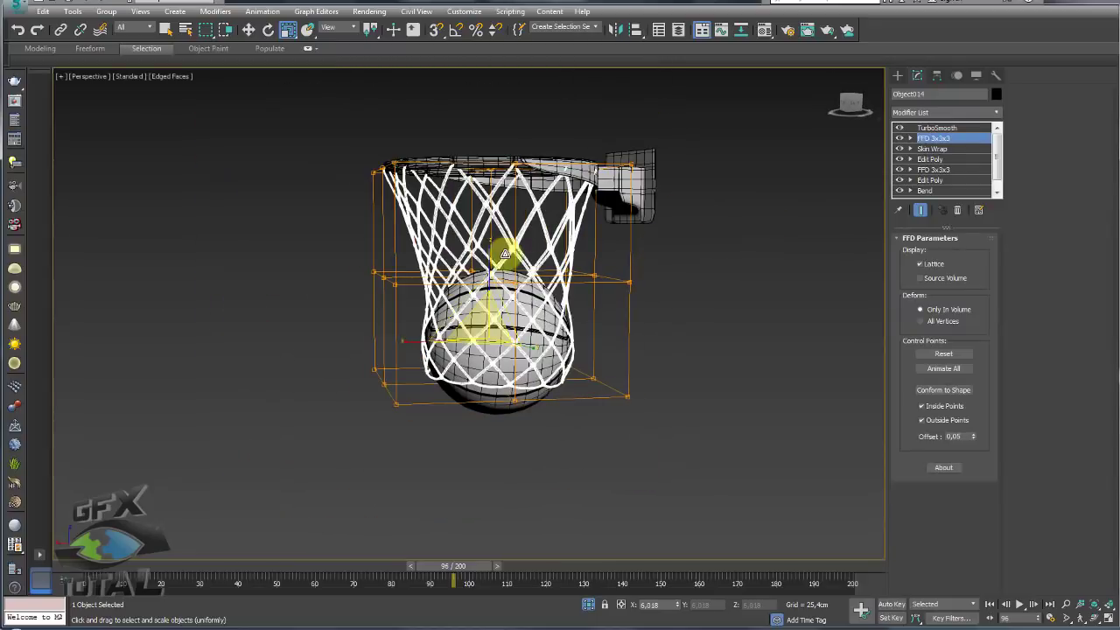
pyautogui.click(928, 149)
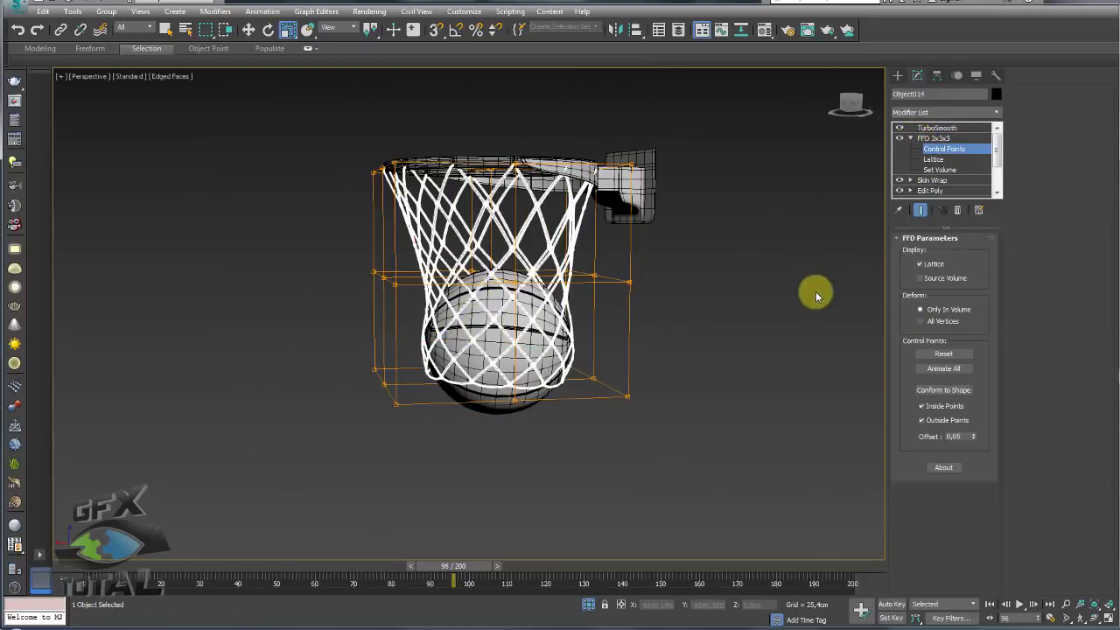
pyautogui.click(443, 333)
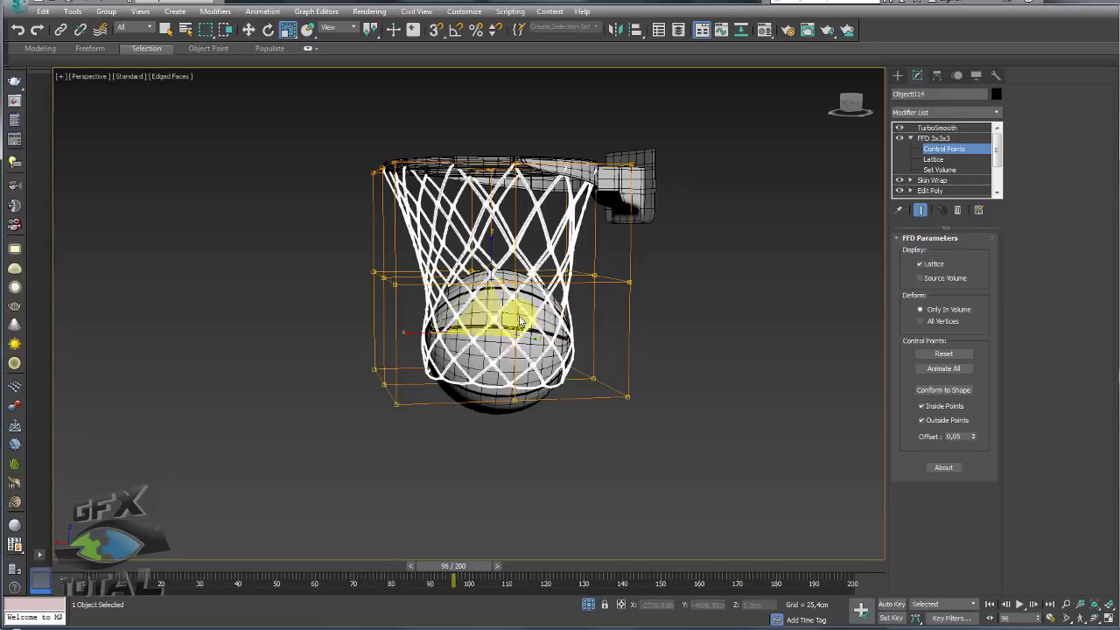
pyautogui.keyDown('alt'); pyautogui.moveTo(522, 322); pyautogui.dragTo(475, 325, button='middle'); pyautogui.keyUp('alt')
pyautogui.moveTo(463, 338); pyautogui.dragTo(508, 337)
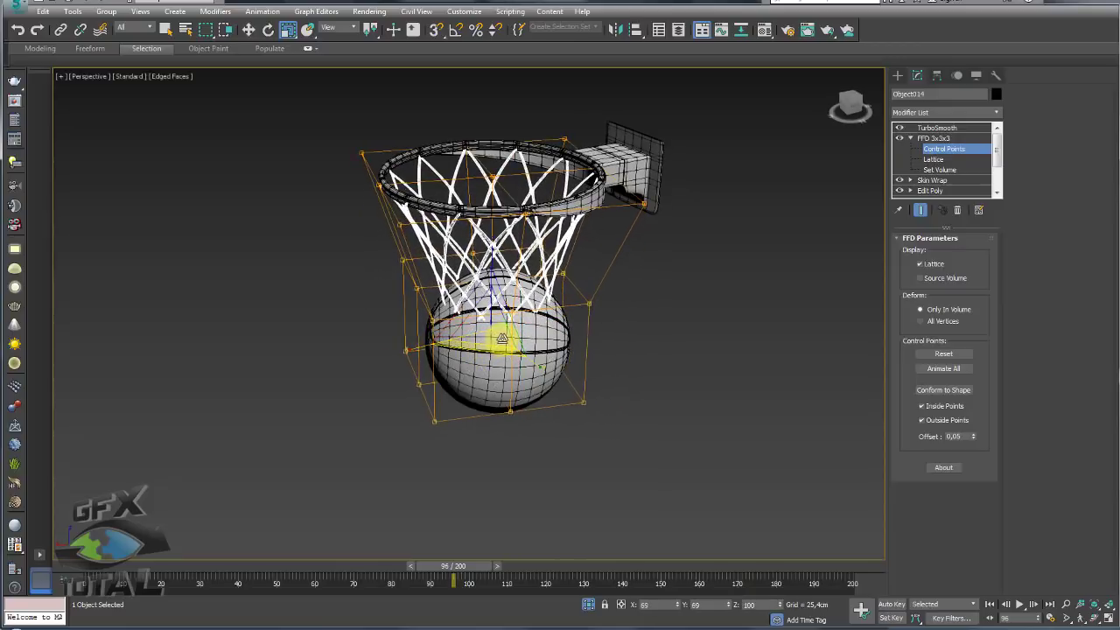
# - Select the basketball and scale it down to about 72 percent
pyautogui.click(936, 128)
pyautogui.click(635, 329)
pyautogui.click(554, 332)
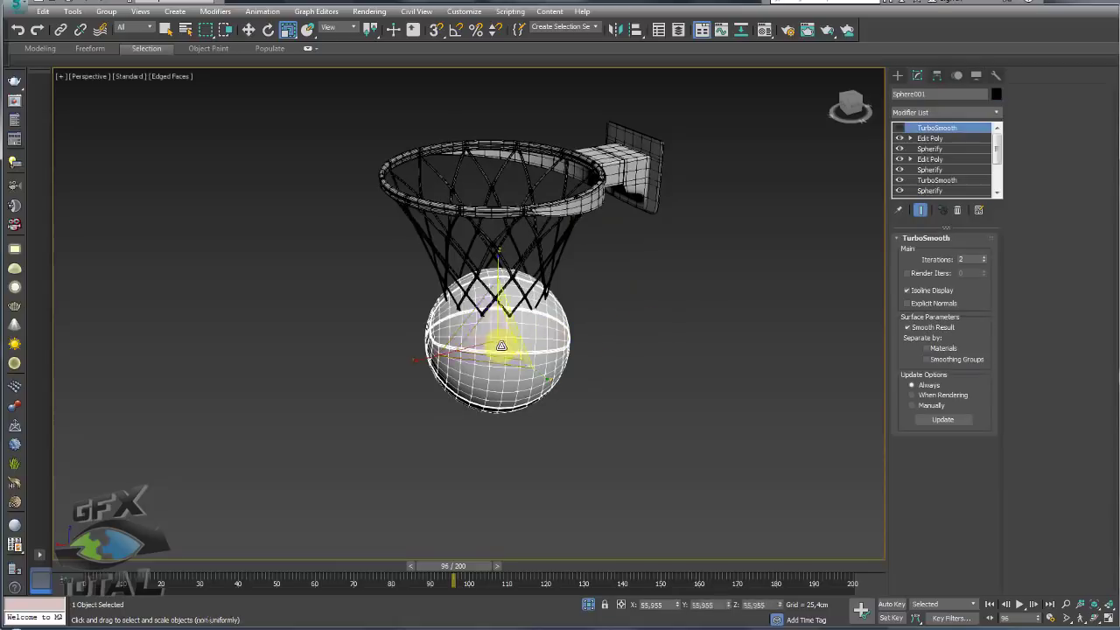
pyautogui.moveTo(499, 332); pyautogui.dragTo(502, 364)
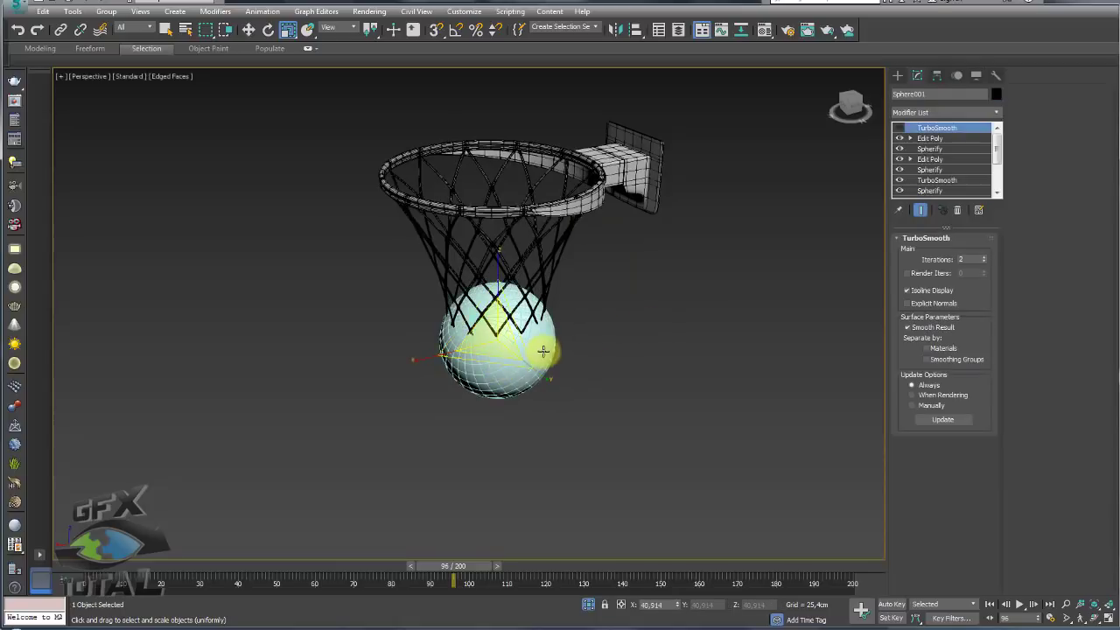
# - Check the cloth sphere in wireframe, then enlarge the basketball slightly to 103 percent
pyautogui.click(546, 346)
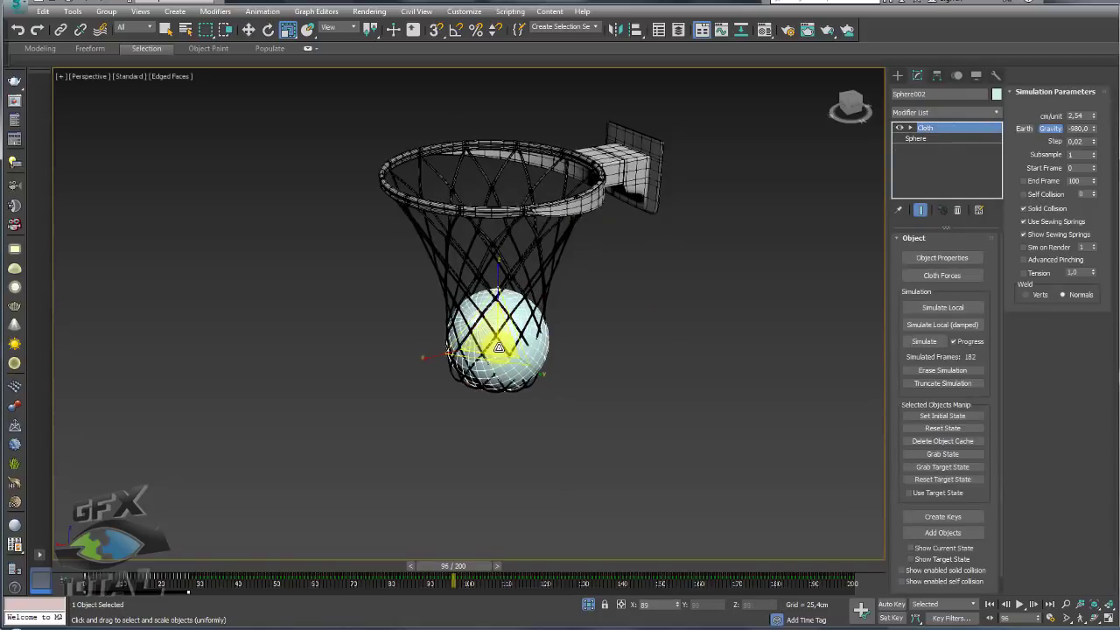
pyautogui.scroll(5, 498, 345)
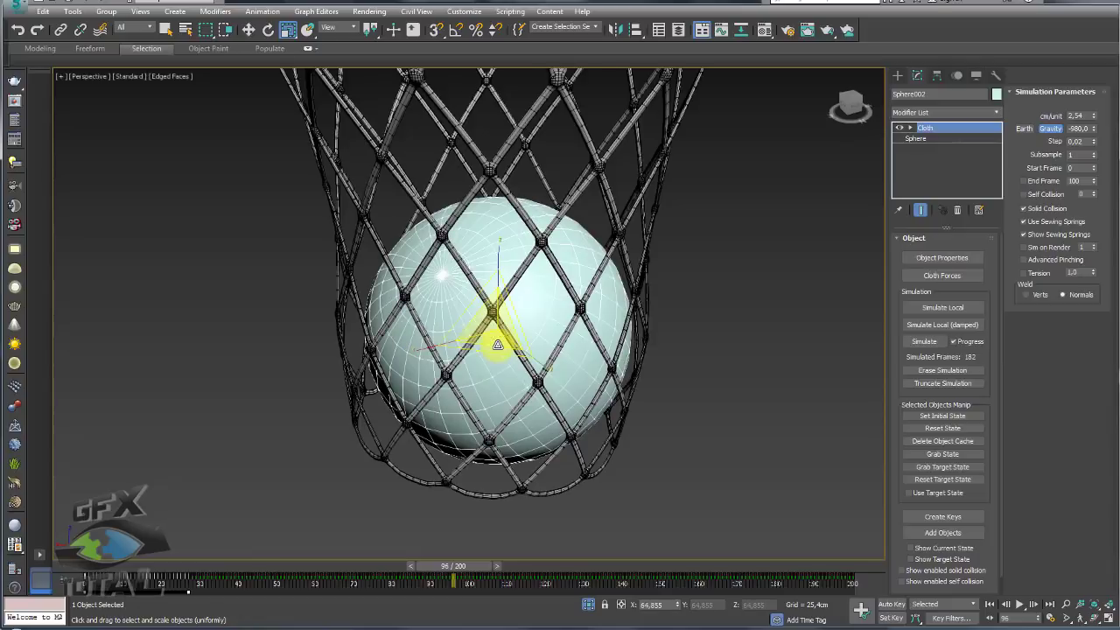
pyautogui.press('F3')
pyautogui.scroll(4, 510, 332)
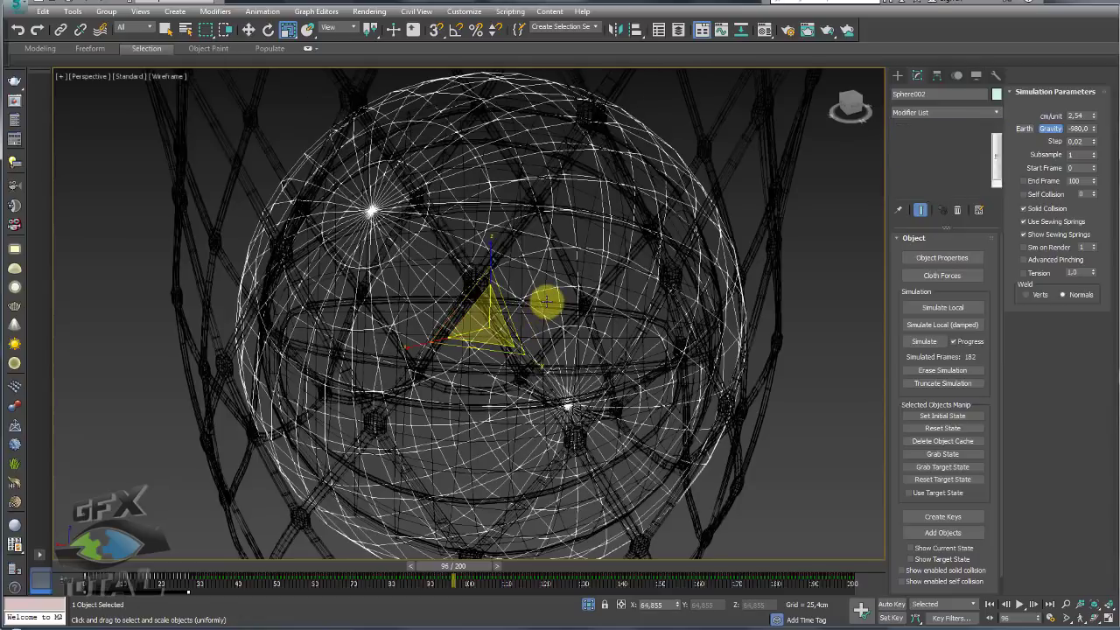
pyautogui.click(546, 302)
pyautogui.scroll(-5, 534, 304)
pyautogui.scroll(-1, 526, 305)
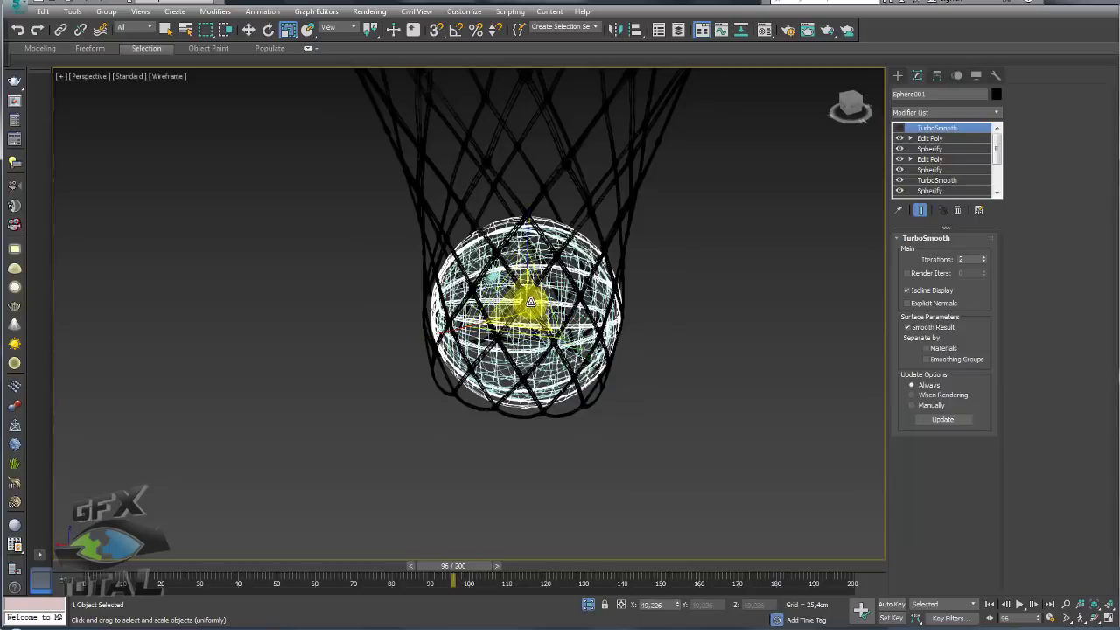
pyautogui.press('F3')
pyautogui.moveTo(517, 311); pyautogui.dragTo(521, 311)
# - At frame 95, squash the basketball wider and flatter inside the net
pyautogui.keyDown('alt'); pyautogui.moveTo(582, 318); pyautogui.dragTo(567, 330, button='middle'); pyautogui.keyUp('alt')
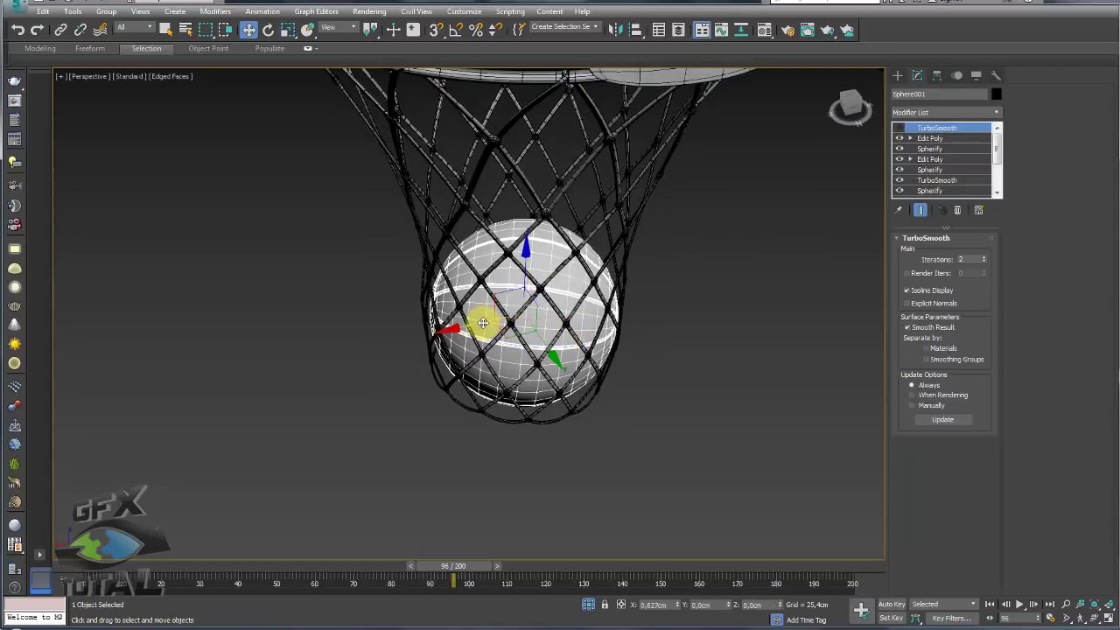
pyautogui.moveTo(485, 324)
pyautogui.keyDown('alt'); pyautogui.mouseDown(button='middle')
pyautogui.moveTo(528, 322)
pyautogui.moveTo(564, 191)
pyautogui.mouseUp(button='middle'); pyautogui.keyUp('alt')
pyautogui.moveTo(502, 341)
pyautogui.keyDown('alt'); pyautogui.mouseDown(button='middle')
pyautogui.moveTo(513, 334)
pyautogui.moveTo(490, 427)
pyautogui.mouseUp(button='middle'); pyautogui.keyUp('alt')
pyautogui.moveTo(478, 566)
pyautogui.mouseDown()
pyautogui.moveTo(430, 568)
pyautogui.moveTo(493, 568)
pyautogui.moveTo(433, 563)
pyautogui.moveTo(476, 566)
pyautogui.moveTo(454, 566)
pyautogui.moveTo(463, 568)
pyautogui.mouseUp()
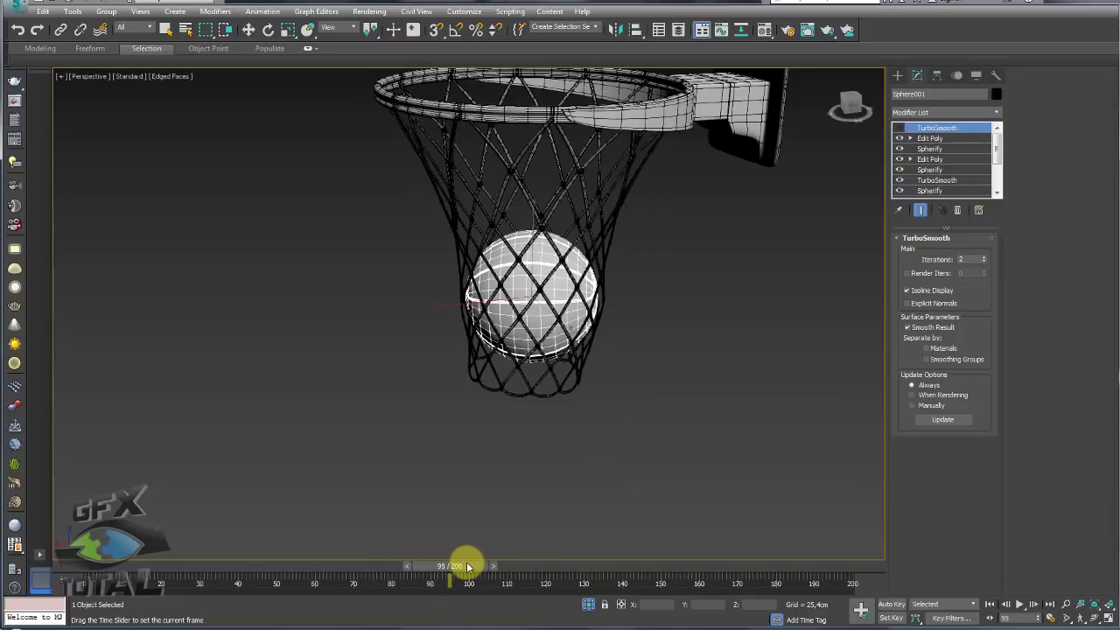
pyautogui.scroll(3, 528, 280)
pyautogui.press('e')
pyautogui.press('r')
pyautogui.moveTo(527, 280); pyautogui.dragTo(542, 271)
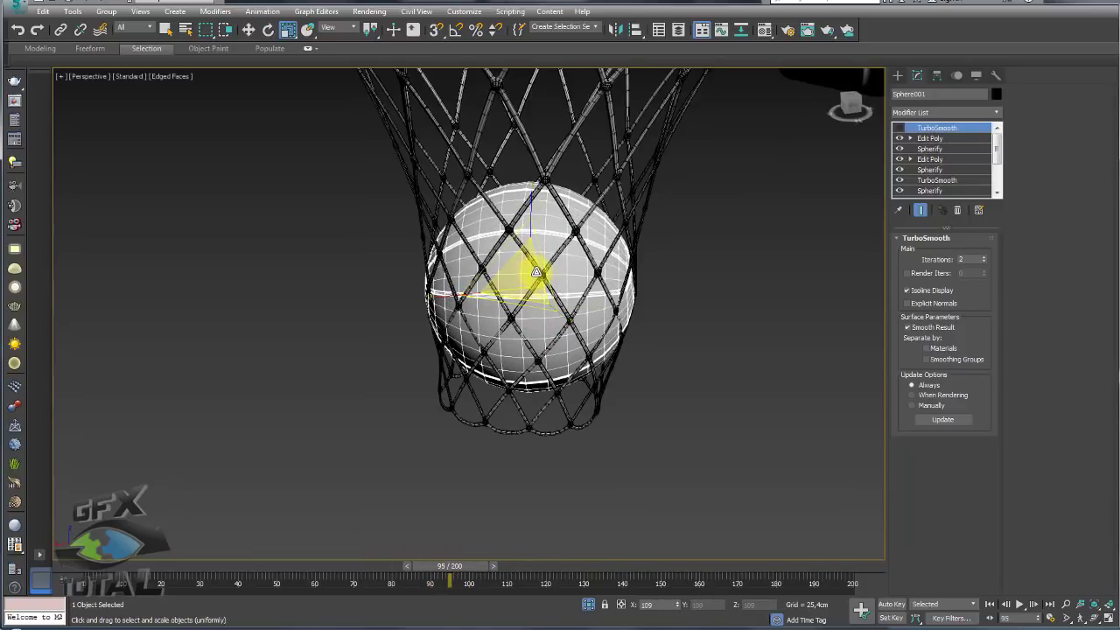
# - Select the net and scale the top row of FFD 3x3x3 control points outward
pyautogui.click(627, 218)
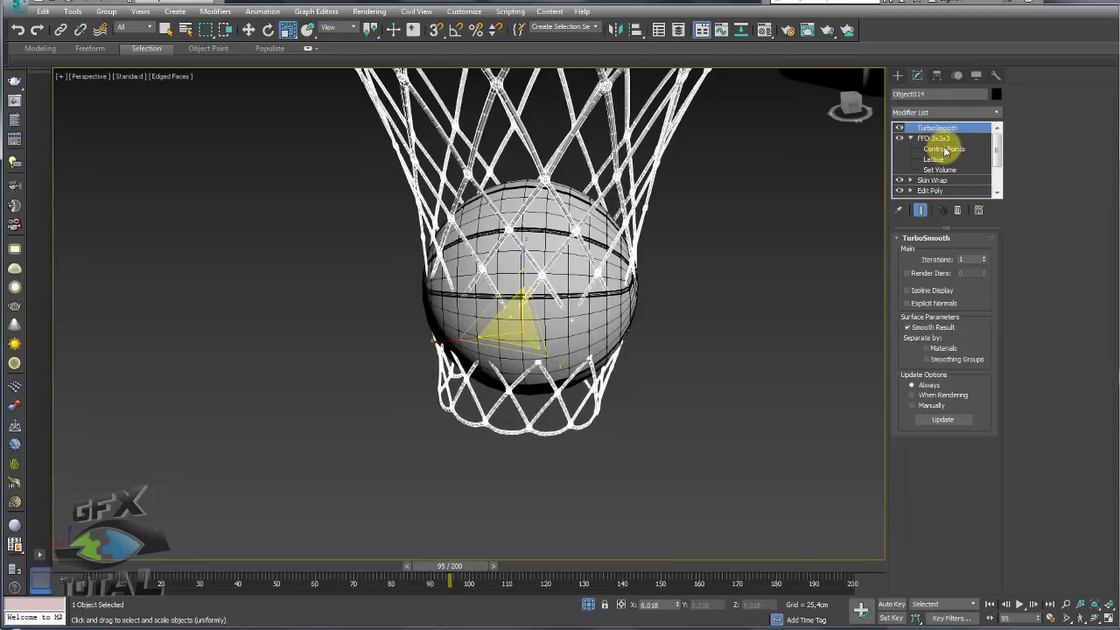
pyautogui.click(945, 152)
pyautogui.scroll(-3, 630, 278)
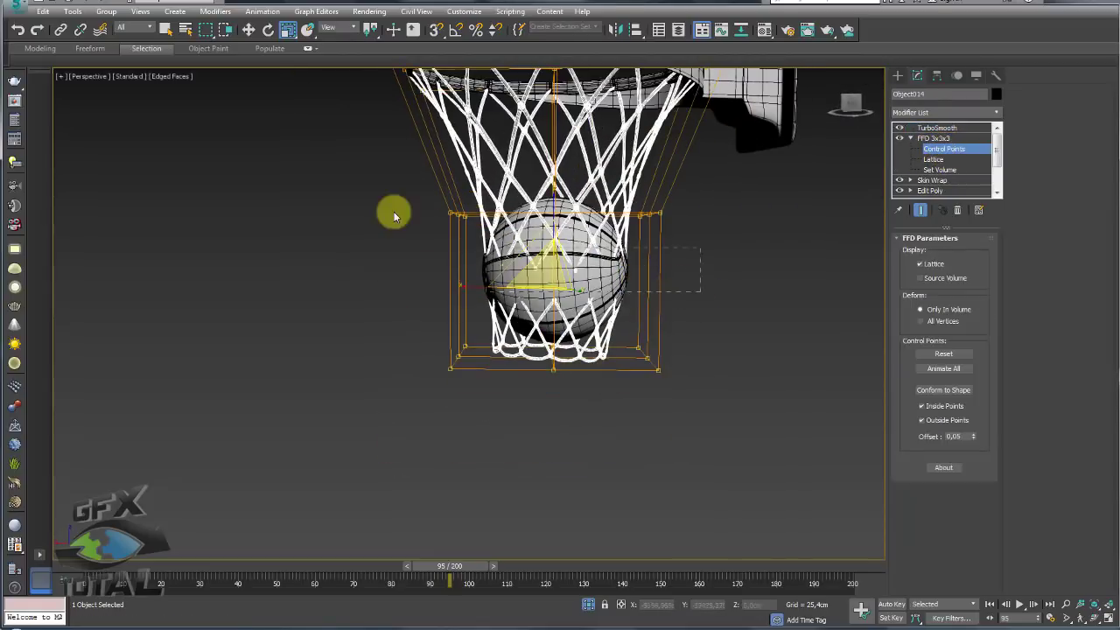
pyautogui.moveTo(550, 201); pyautogui.dragTo(569, 185)
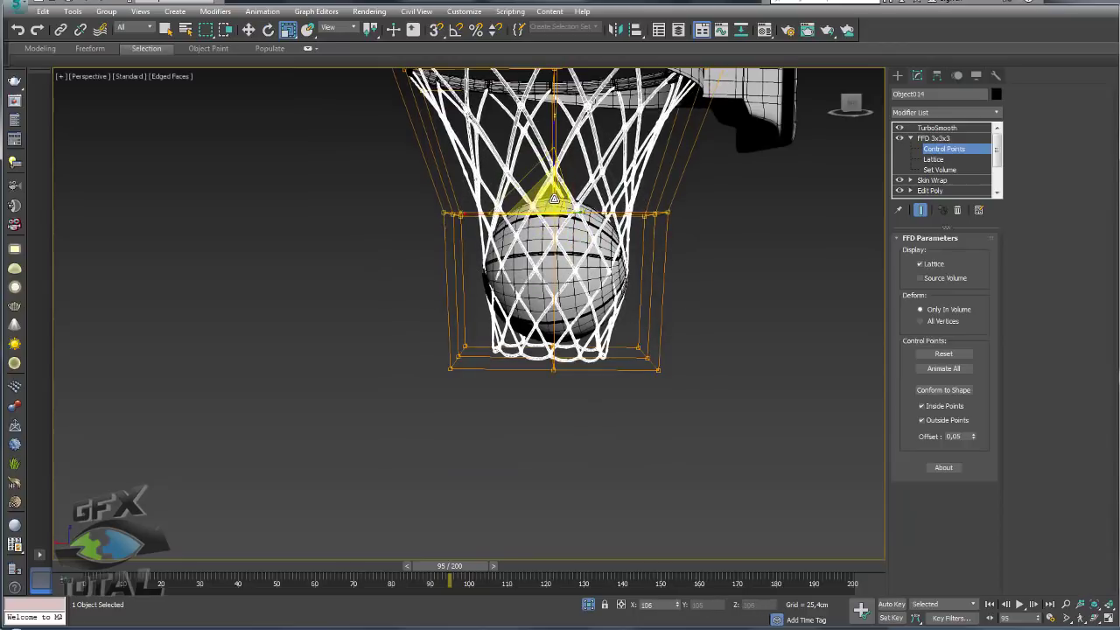
# - At frame 96, select the bottom row of lattice points and widen it slightly
pyautogui.moveTo(448, 568); pyautogui.dragTo(455, 570)
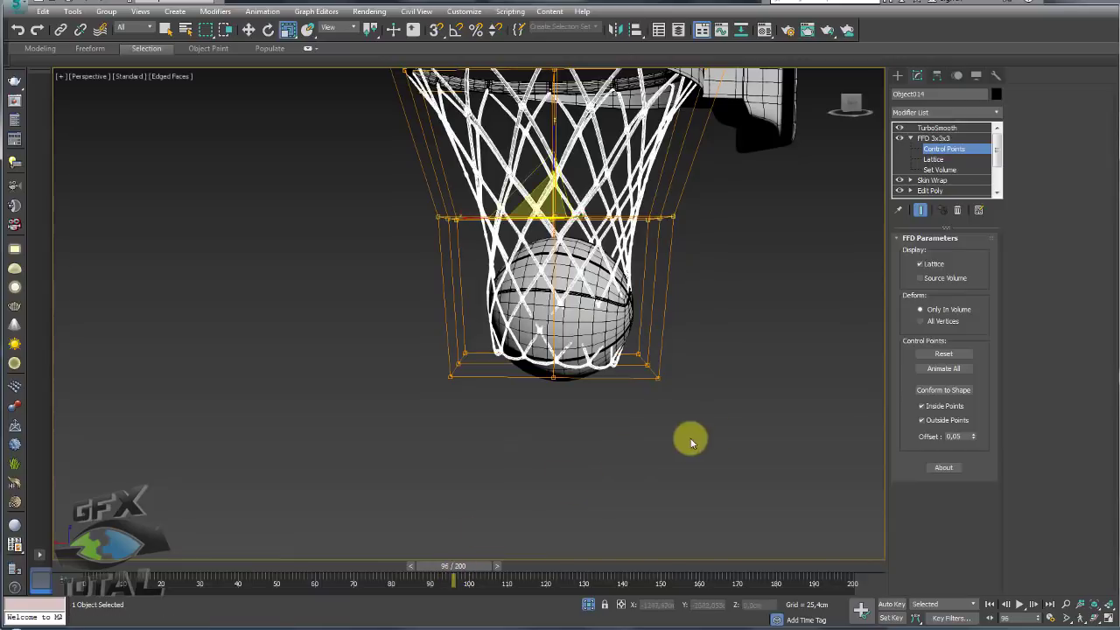
pyautogui.moveTo(383, 323); pyautogui.dragTo(385, 324)
pyautogui.moveTo(550, 352); pyautogui.dragTo(553, 347)
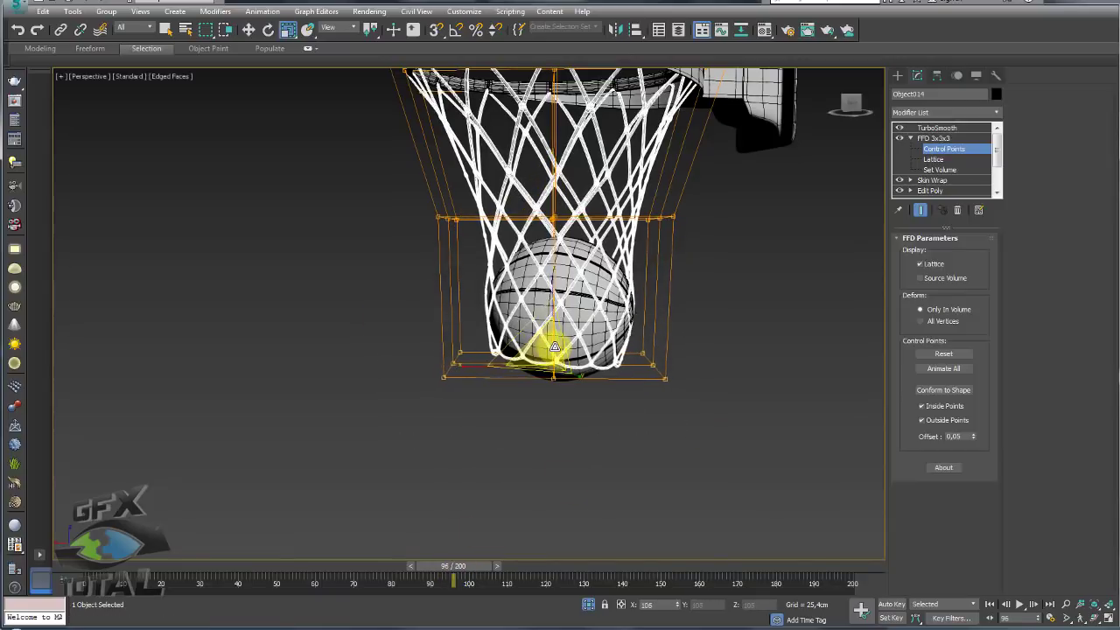
pyautogui.press('w')
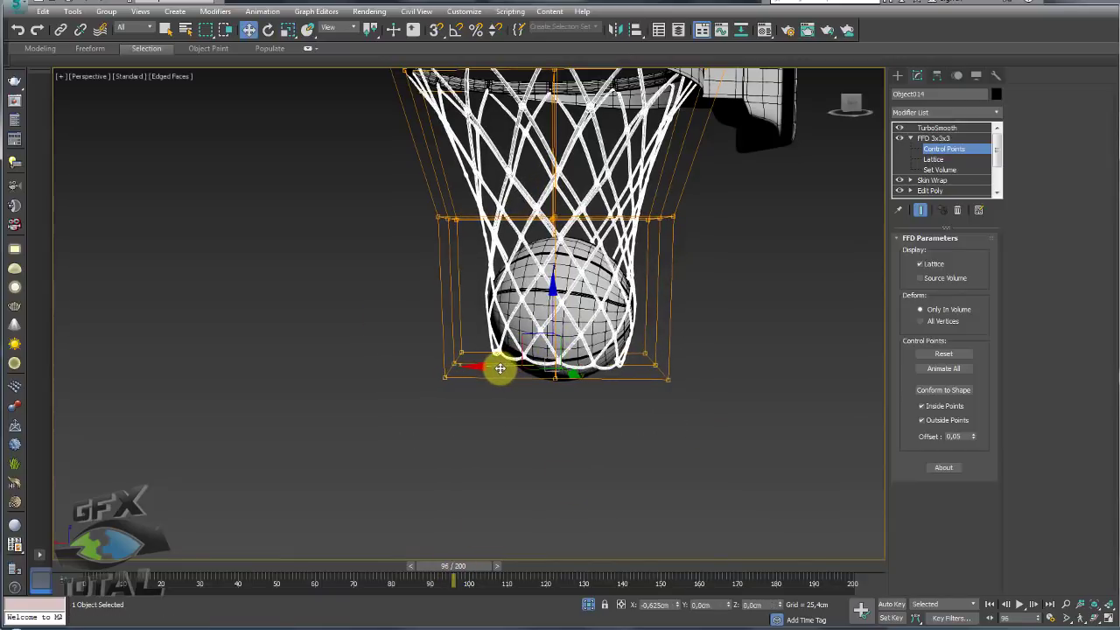
# - Move to frame 97, leave control point editing, view the hoop from above, and deselect the net
pyautogui.moveTo(452, 567)
pyautogui.mouseDown()
pyautogui.moveTo(464, 569)
pyautogui.moveTo(388, 575)
pyautogui.moveTo(440, 569)
pyautogui.mouseUp()
pyautogui.scroll(-5, 541, 344)
pyautogui.keyDown('alt'); pyautogui.moveTo(542, 344); pyautogui.dragTo(651, 376, button='middle'); pyautogui.keyUp('alt')
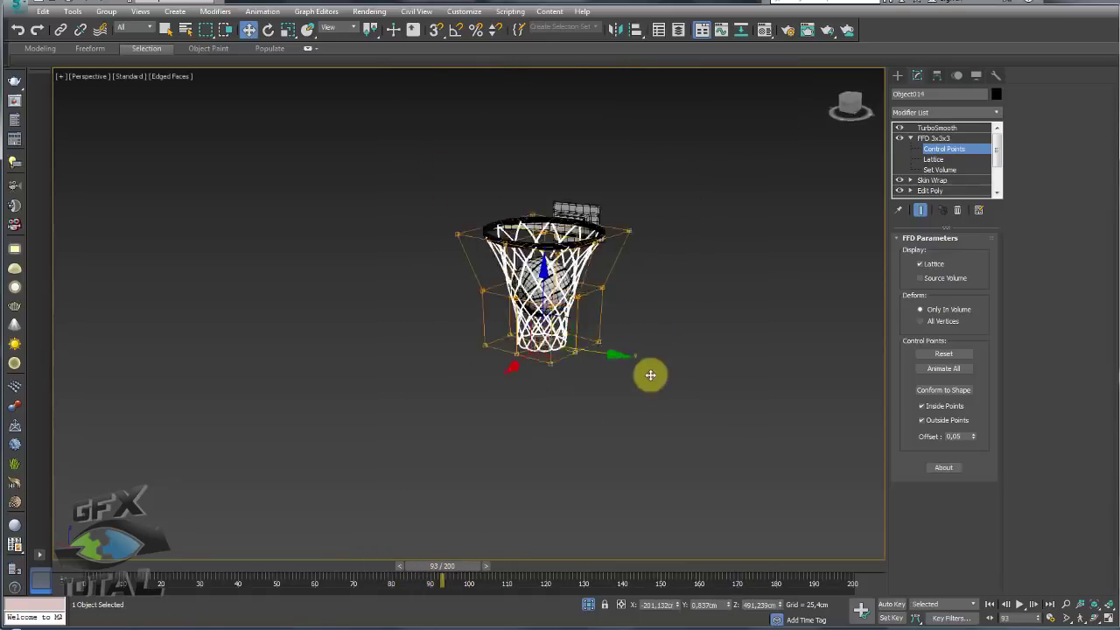
pyautogui.click(934, 140)
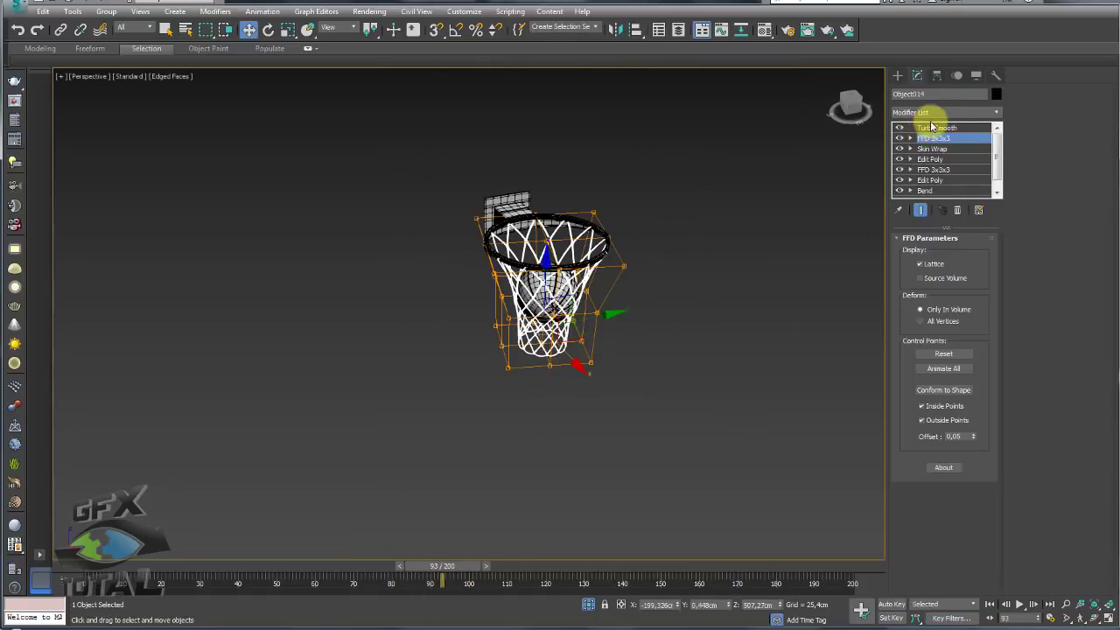
pyautogui.keyDown('alt'); pyautogui.moveTo(656, 250); pyautogui.dragTo(680, 280, button='middle'); pyautogui.keyUp('alt')
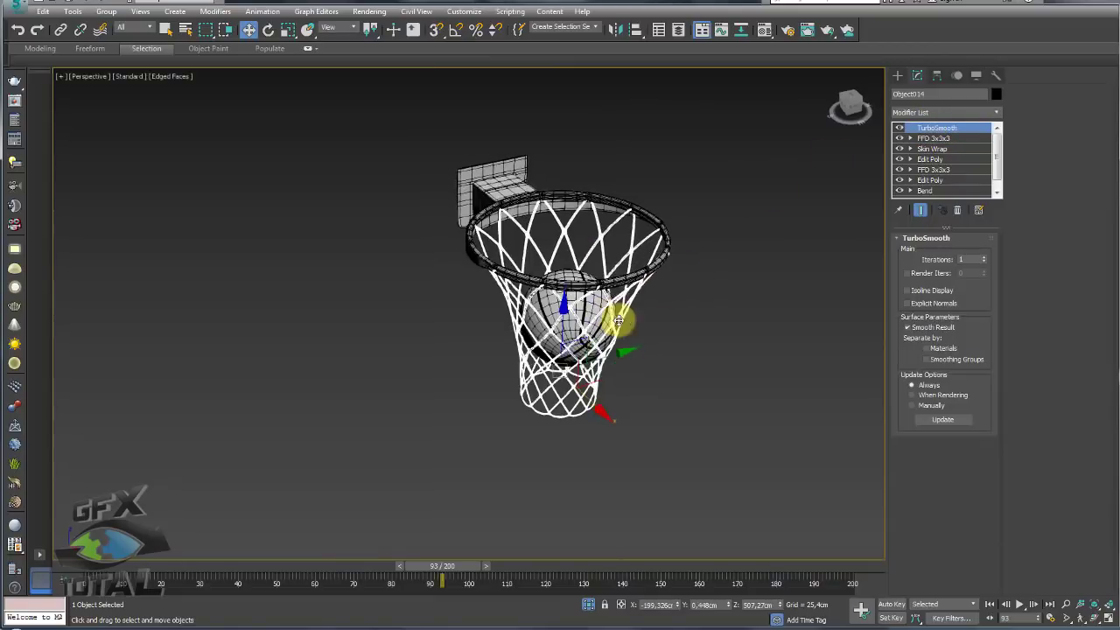
pyautogui.click(698, 324)
pyautogui.scroll(4, 642, 344)
# - Toggle edged shading off and on with F4 while viewing the net from a low side angle
pyautogui.press('F4')
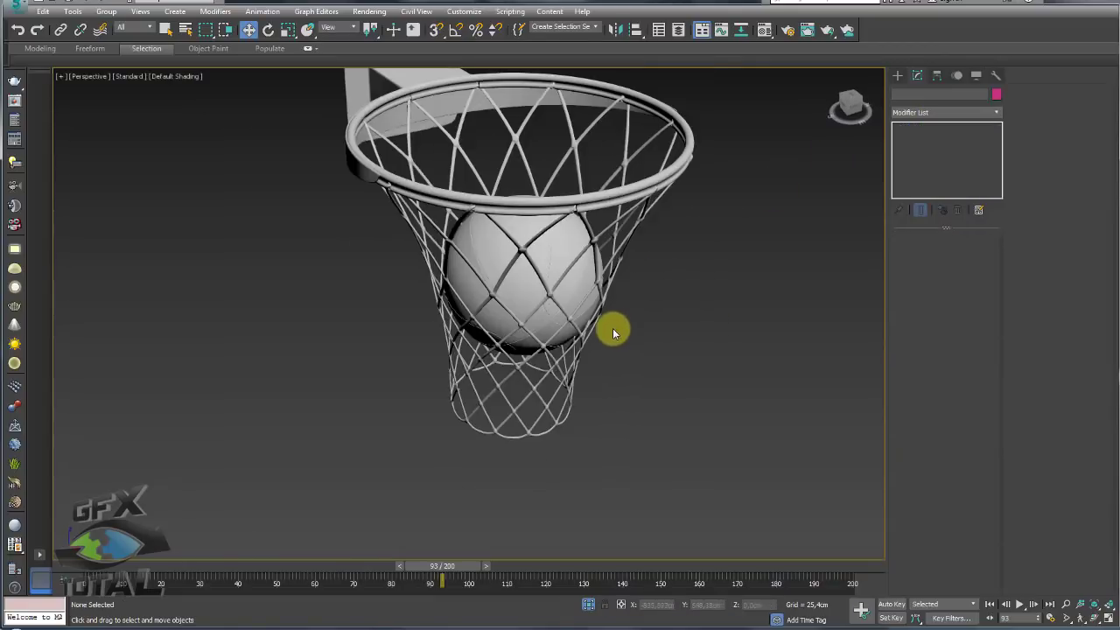
pyautogui.moveTo(611, 332)
pyautogui.keyDown('alt'); pyautogui.mouseDown(button='middle')
pyautogui.moveTo(646, 315)
pyautogui.moveTo(618, 347)
pyautogui.moveTo(617, 368)
pyautogui.moveTo(533, 366)
pyautogui.moveTo(520, 450)
pyautogui.moveTo(500, 446)
pyautogui.moveTo(551, 355)
pyautogui.moveTo(553, 439)
pyautogui.mouseUp(button='middle'); pyautogui.keyUp('alt')
pyautogui.press('F4')
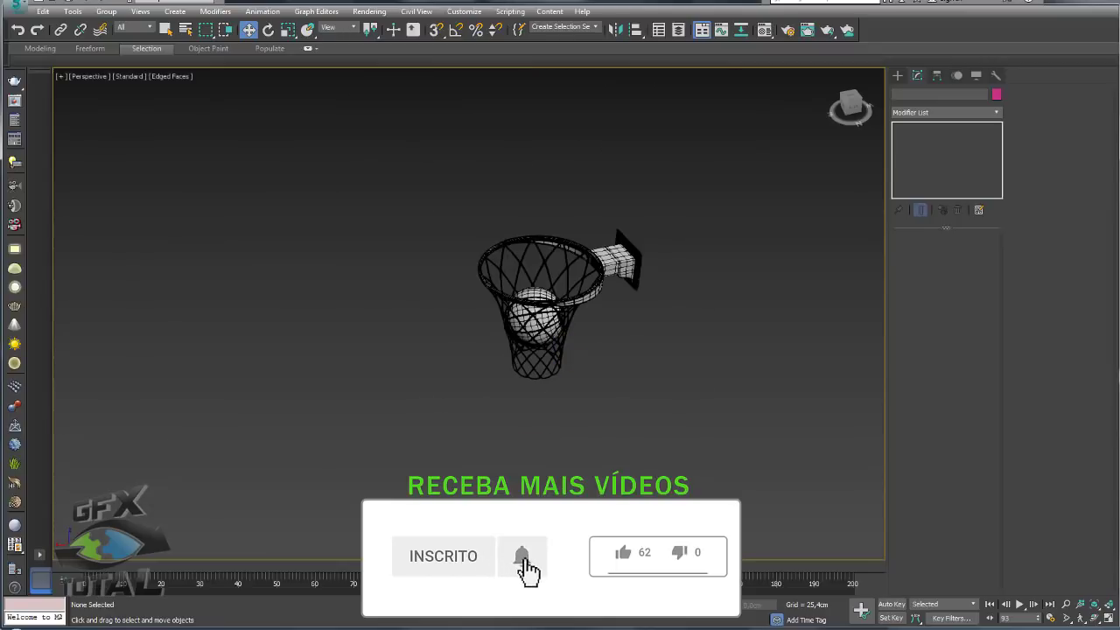
# - Rewind to the start, frame the hoop and ball, and play the animation from a side view
pyautogui.moveTo(442, 566); pyautogui.dragTo(116, 565)
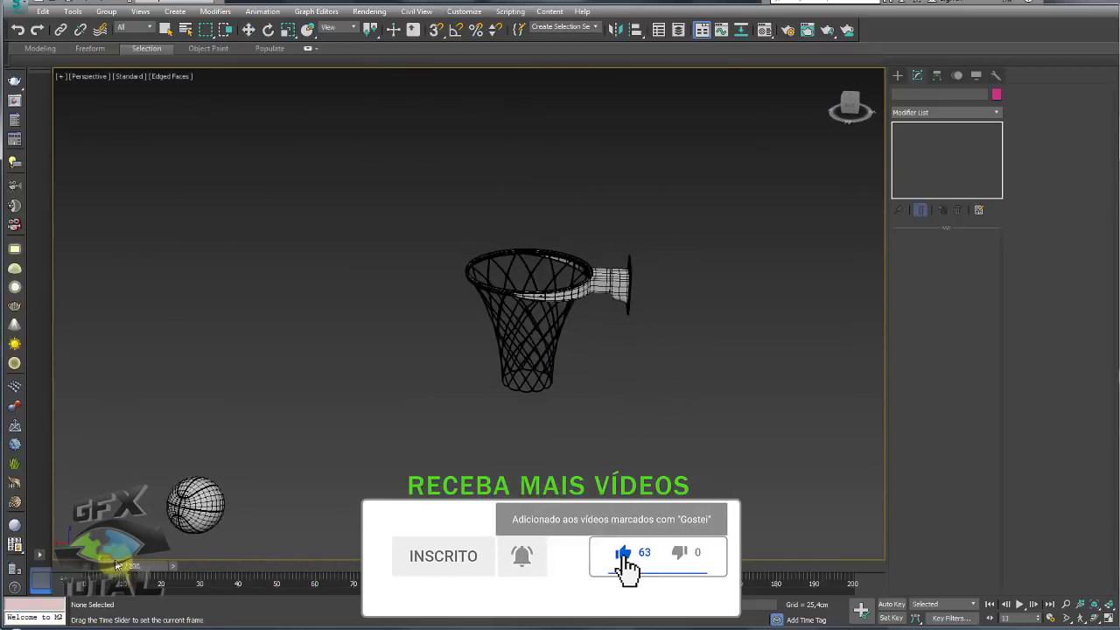
pyautogui.scroll(-2, 492, 426)
pyautogui.scroll(-2, 493, 423)
pyautogui.moveTo(493, 420)
pyautogui.mouseDown(button='middle')
pyautogui.moveTo(543, 420)
pyautogui.moveTo(552, 300)
pyautogui.moveTo(520, 330)
pyautogui.moveTo(600, 352)
pyautogui.moveTo(588, 415)
pyautogui.moveTo(613, 455)
pyautogui.mouseUp(button='middle')
pyautogui.click(1020, 606)
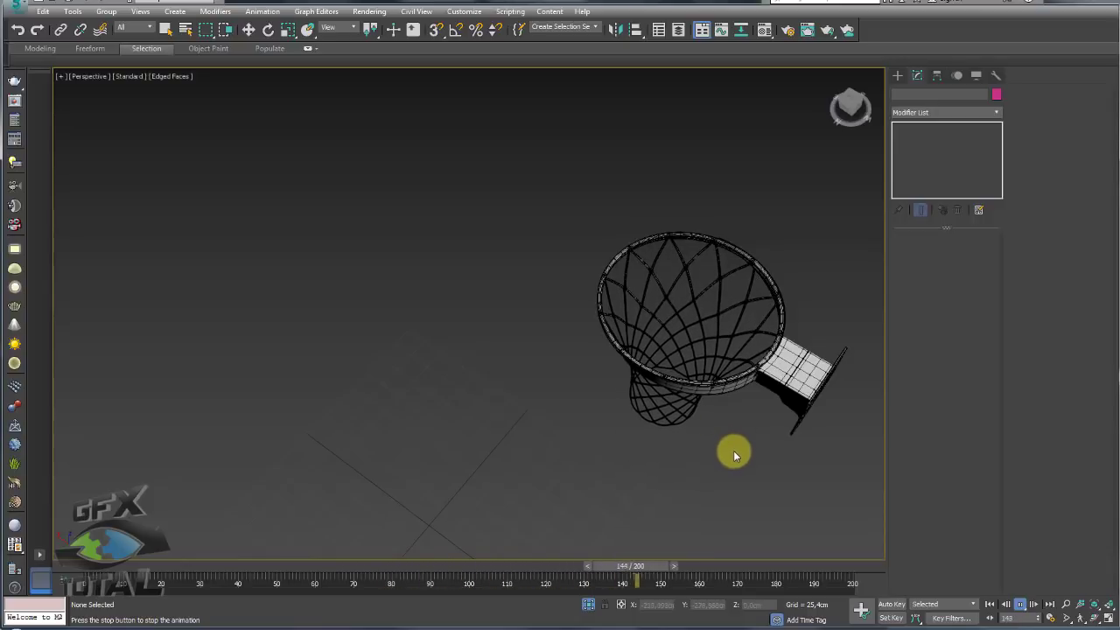
pyautogui.moveTo(733, 450)
pyautogui.keyDown('alt'); pyautogui.mouseDown(button='middle')
pyautogui.moveTo(700, 447)
pyautogui.moveTo(682, 381)
pyautogui.moveTo(698, 418)
pyautogui.moveTo(703, 403)
pyautogui.moveTo(671, 432)
pyautogui.mouseUp(button='middle'); pyautogui.keyUp('alt')
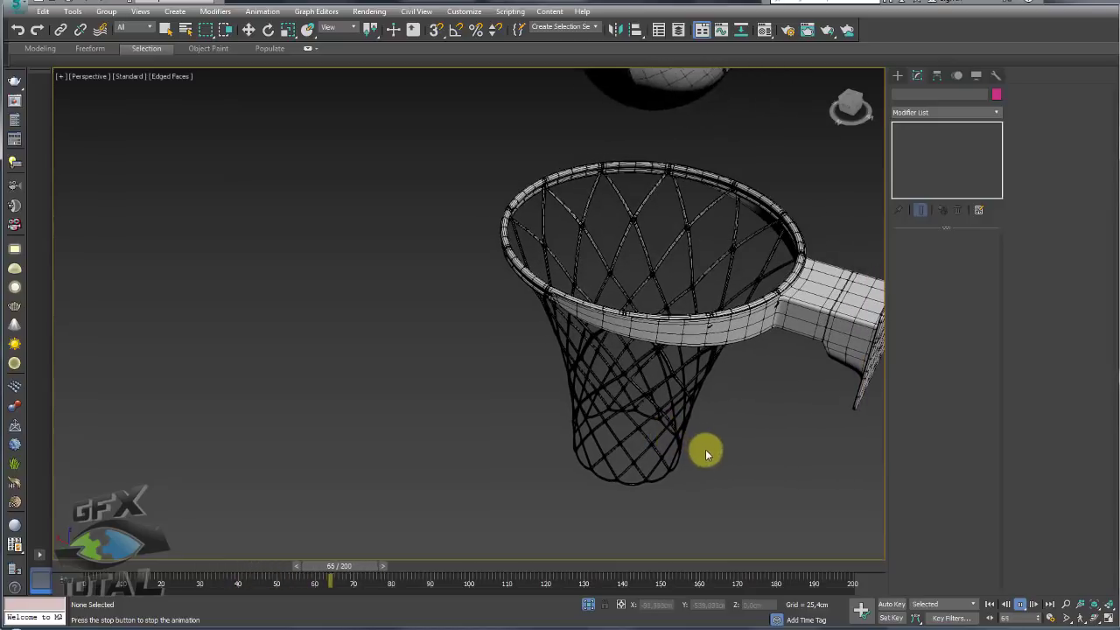